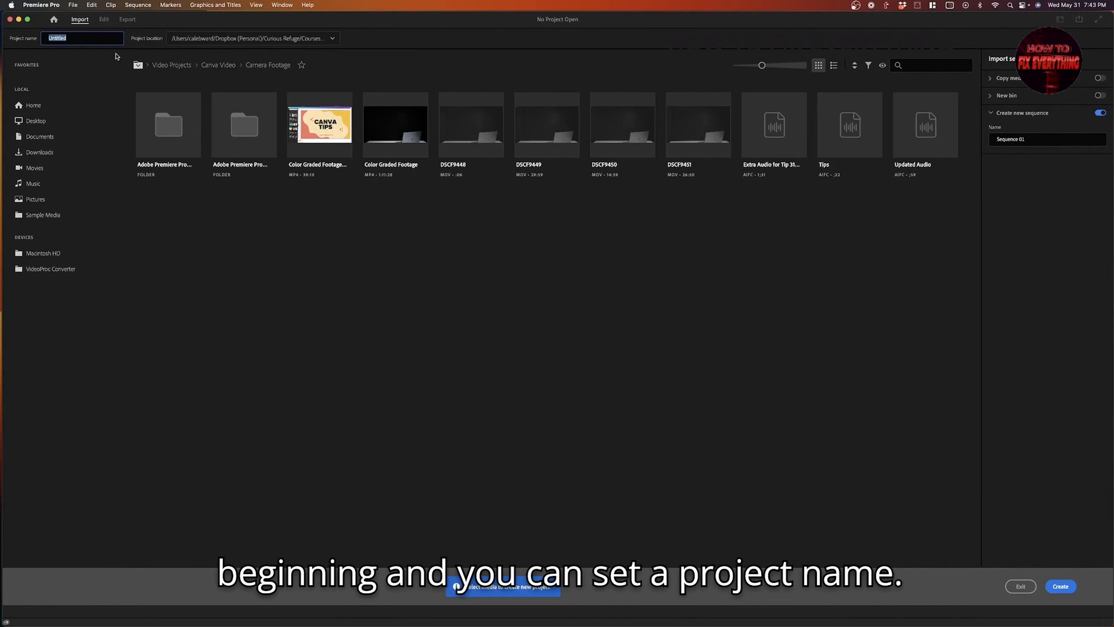
Name the new project Demo Project and create it.
text(Demo Projec)
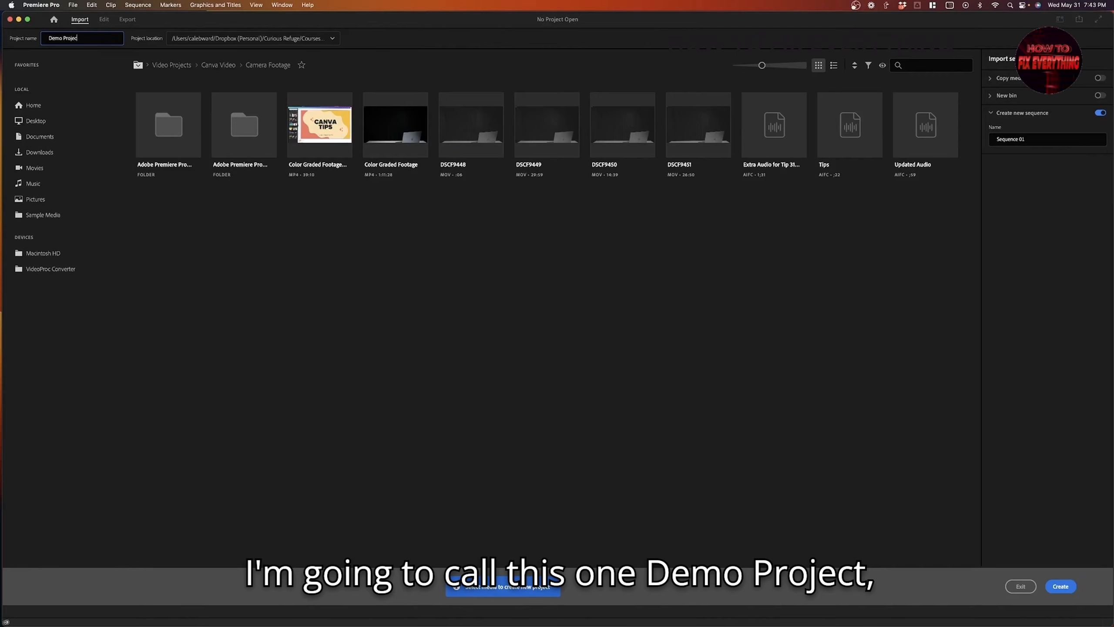
text(t)
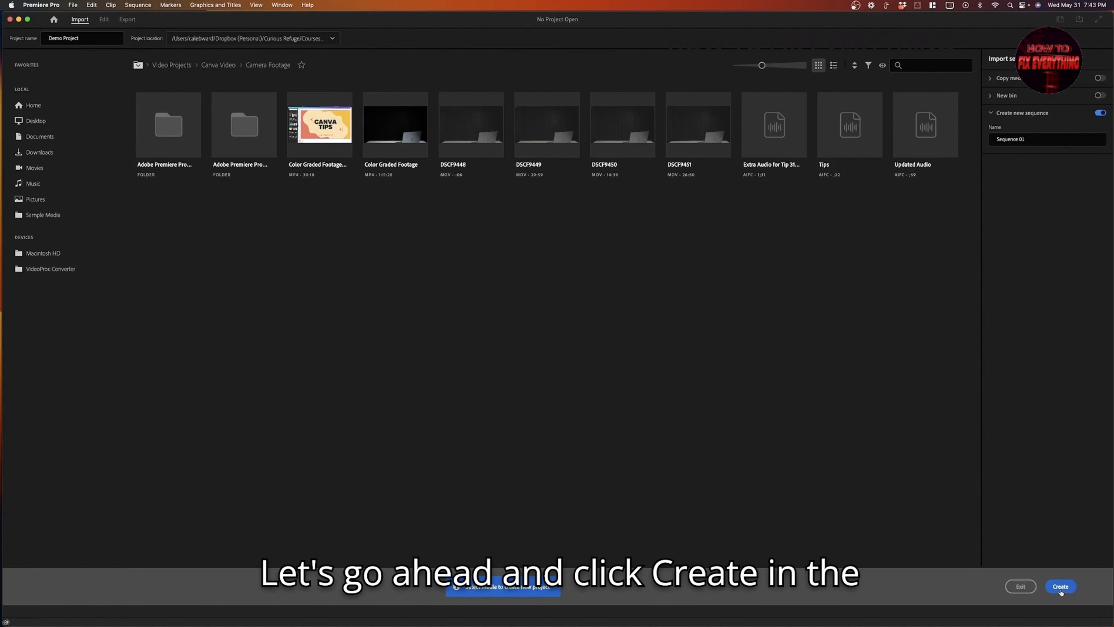
click(1067, 589)
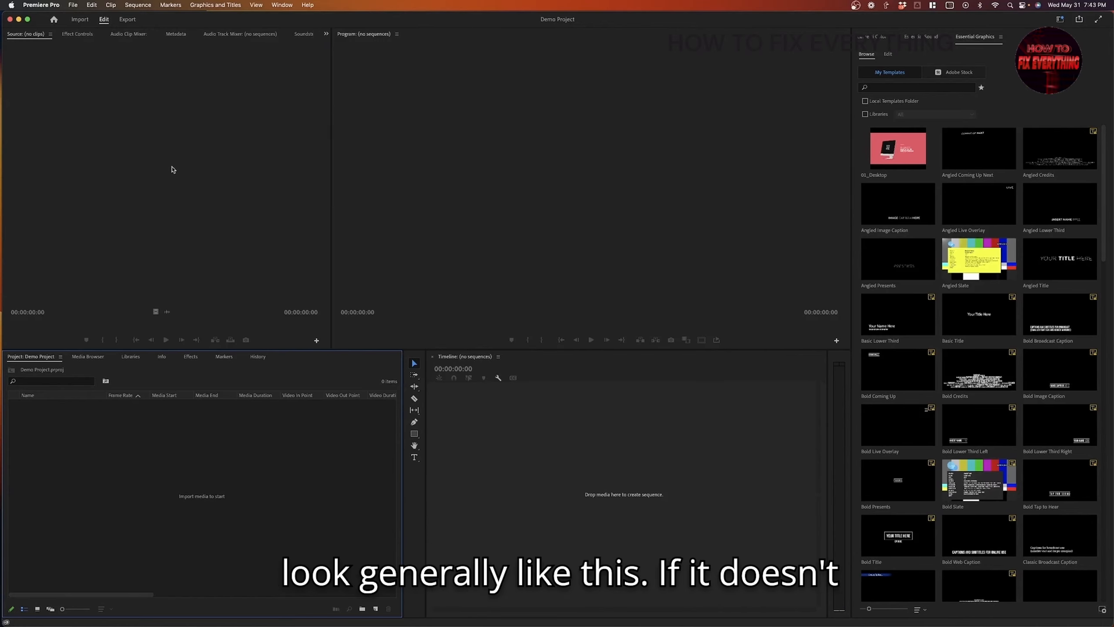
click(282, 4)
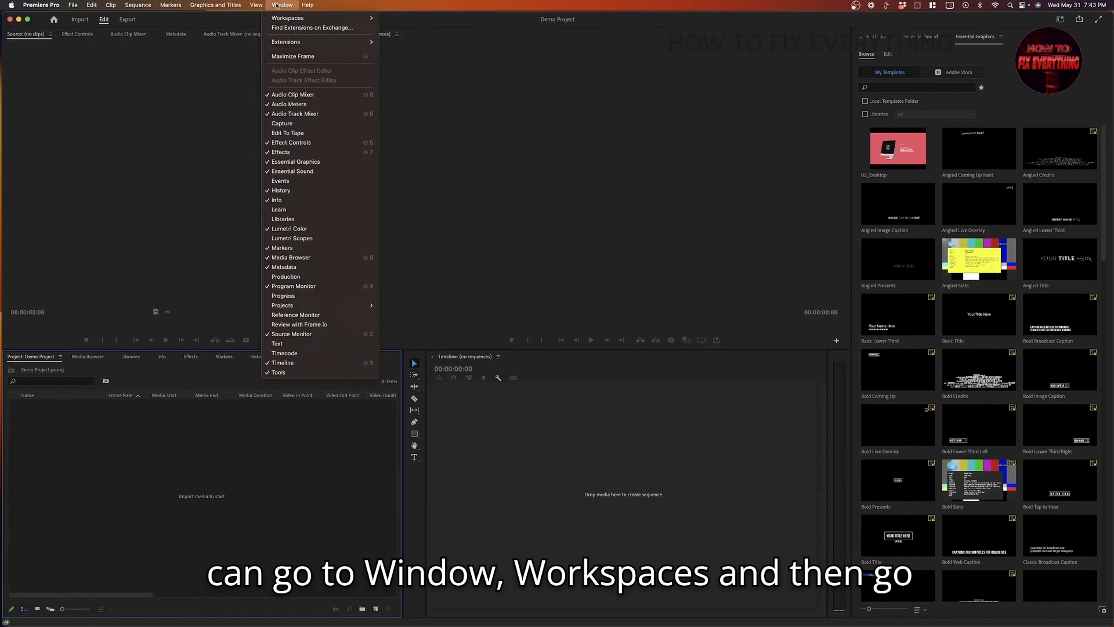
mouse_move(280, 20)
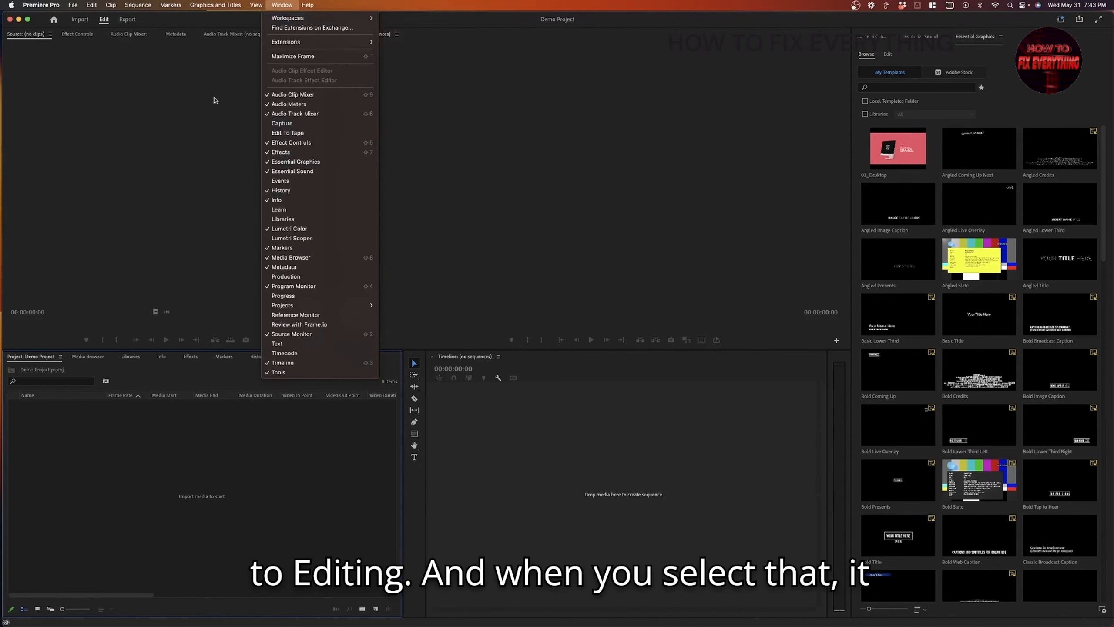
click(84, 138)
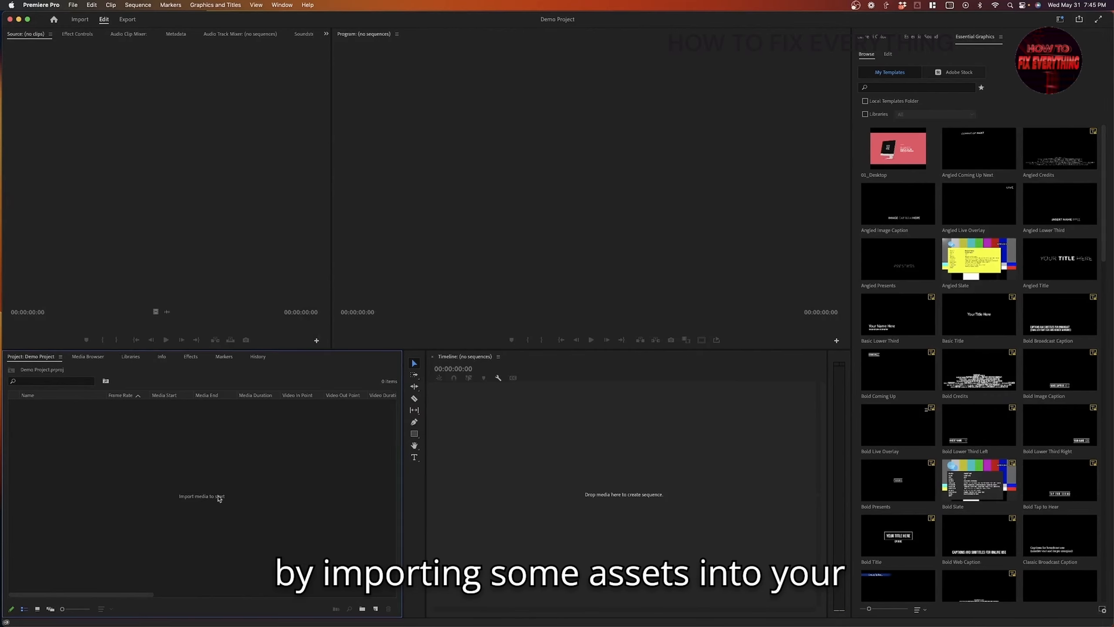
Import all the video, music and voice-over files from the Editing Examples folder into the project.
double_click(200, 489)
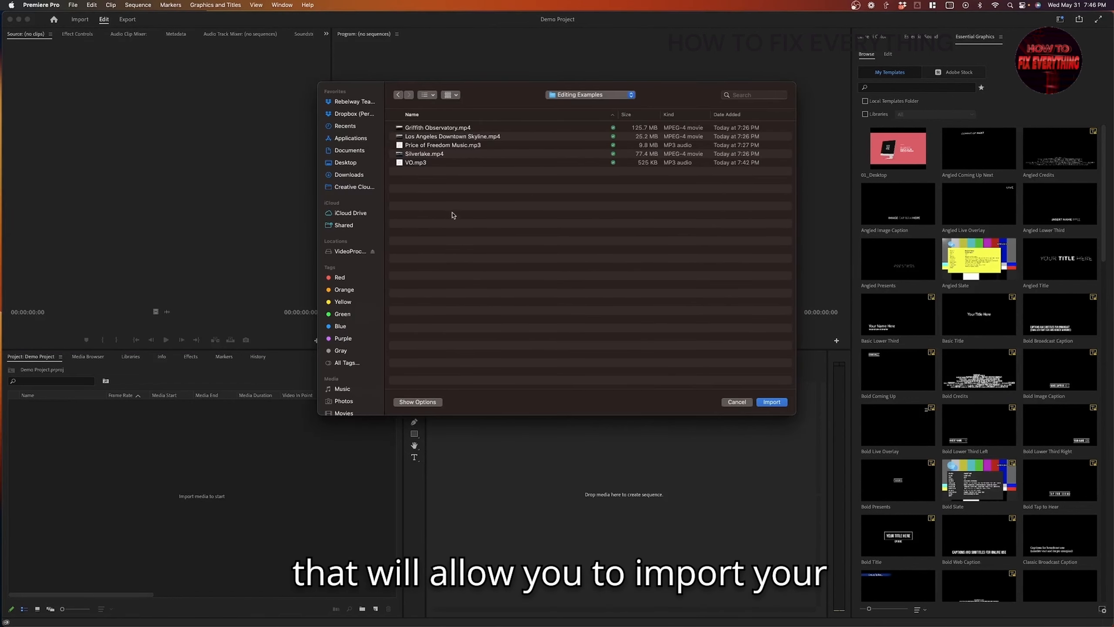
drag(453, 215, 433, 112)
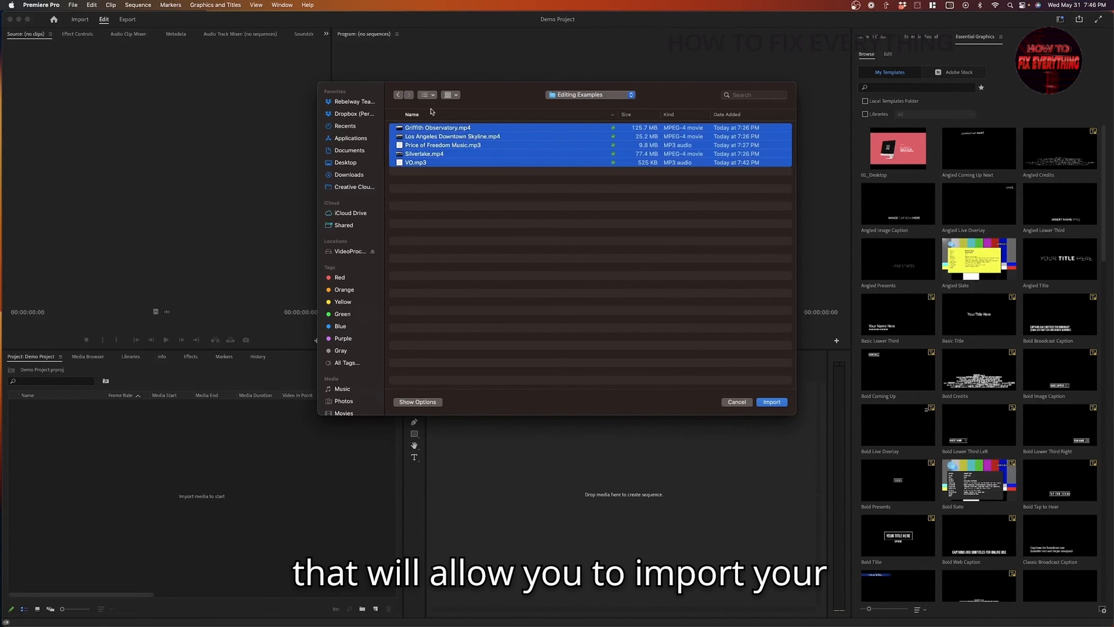
click(772, 402)
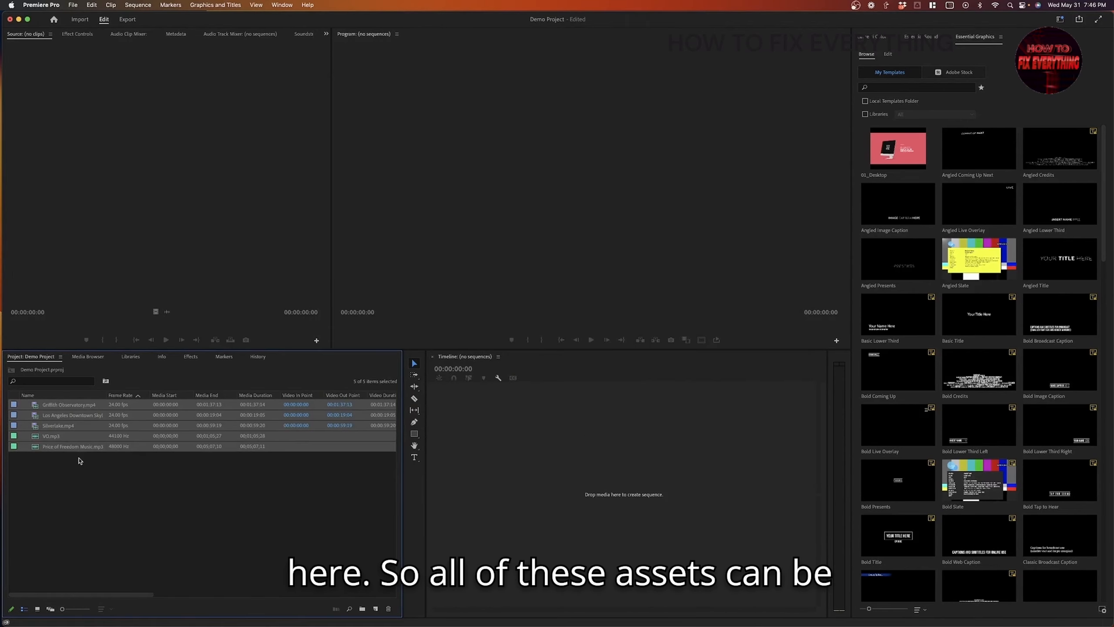
click(107, 473)
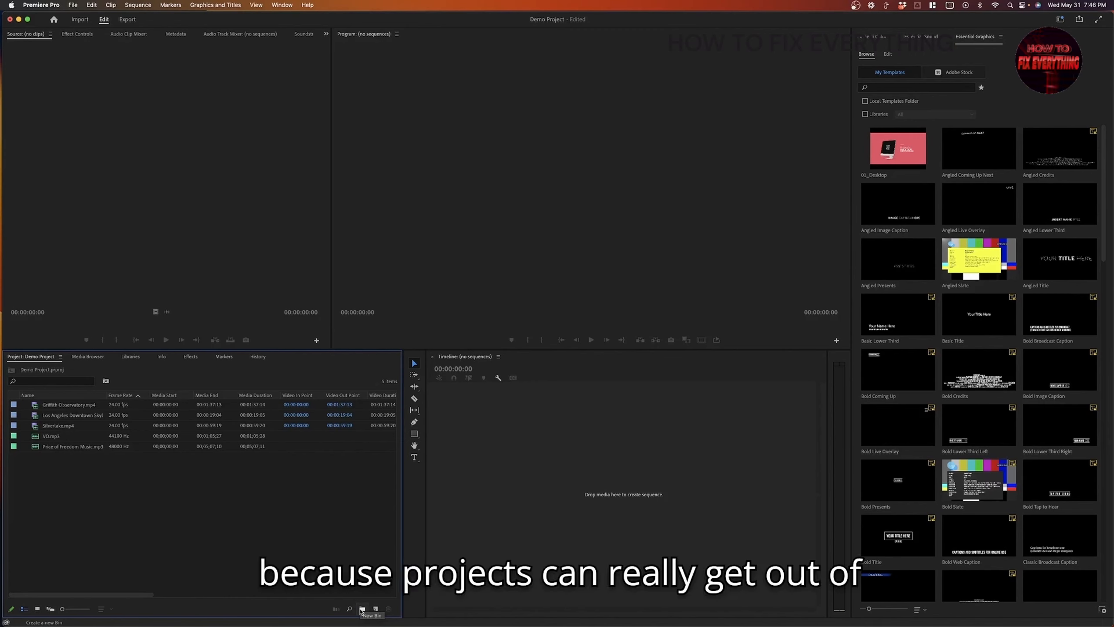
Create three bins in the project named Video, Music and Voice Over.
click(362, 609)
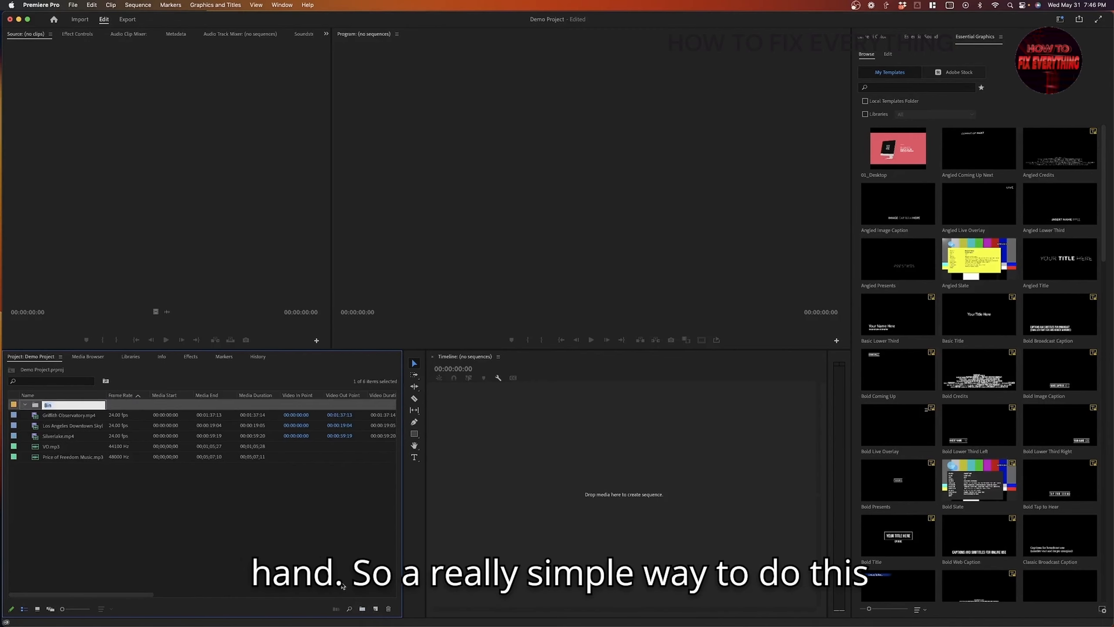
text(Video)
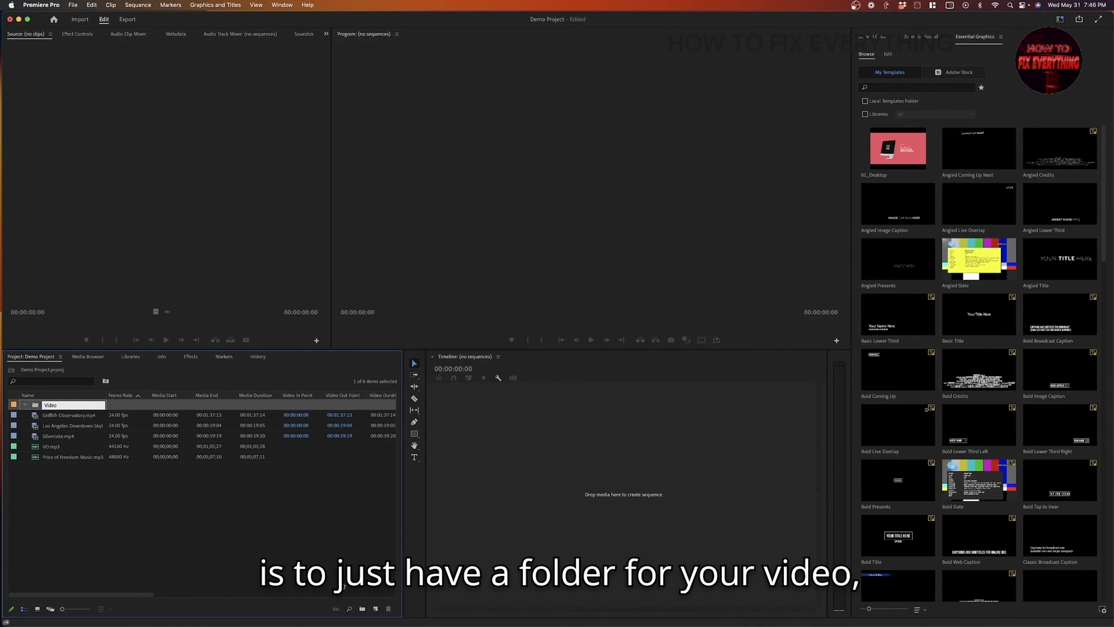
key(Return)
click(363, 609)
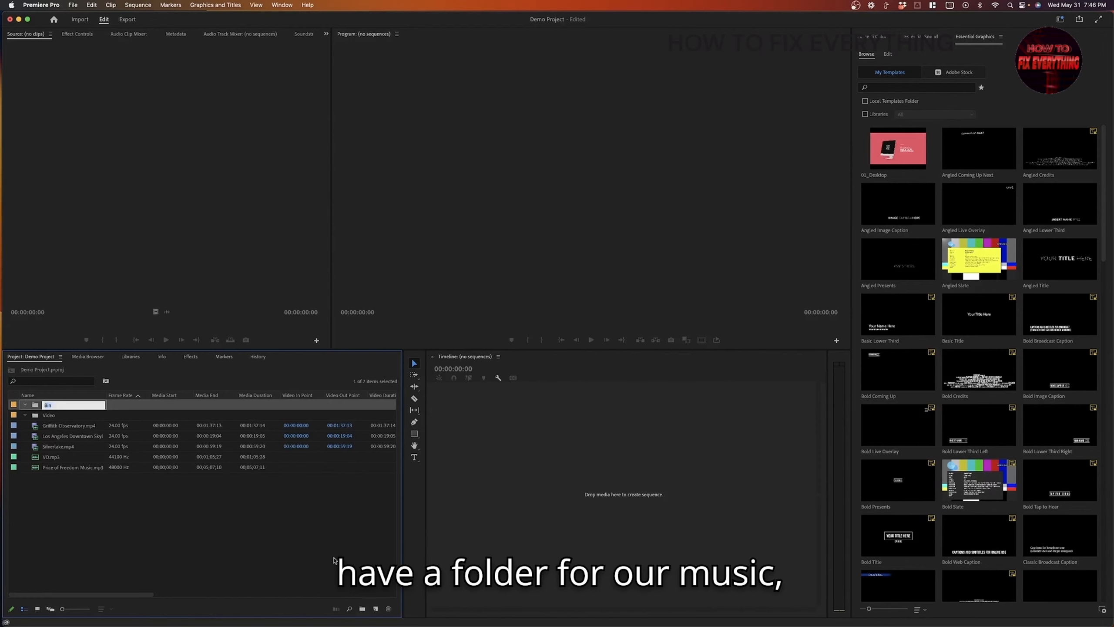
text(Music)
key(Return)
click(362, 609)
text(Vo)
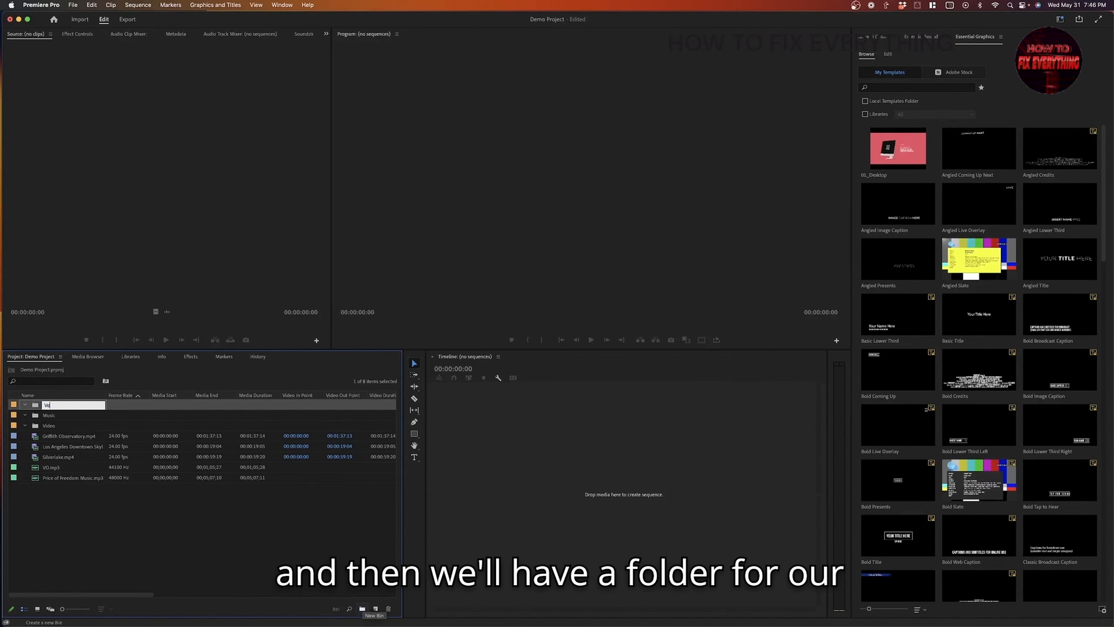
text(ice Over)
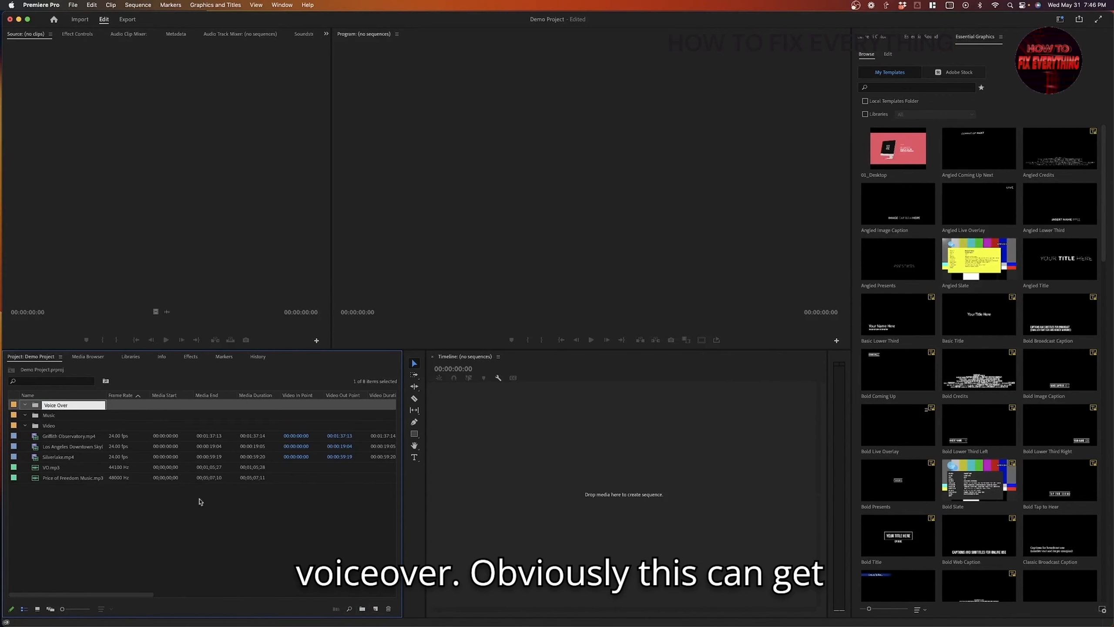
Move the Griffith Observatory, Los Angeles Downtown Skyline and Silverlake clips into the Video bin and collapse it.
click(56, 439)
shift+click(55, 460)
drag(56, 460, 38, 428)
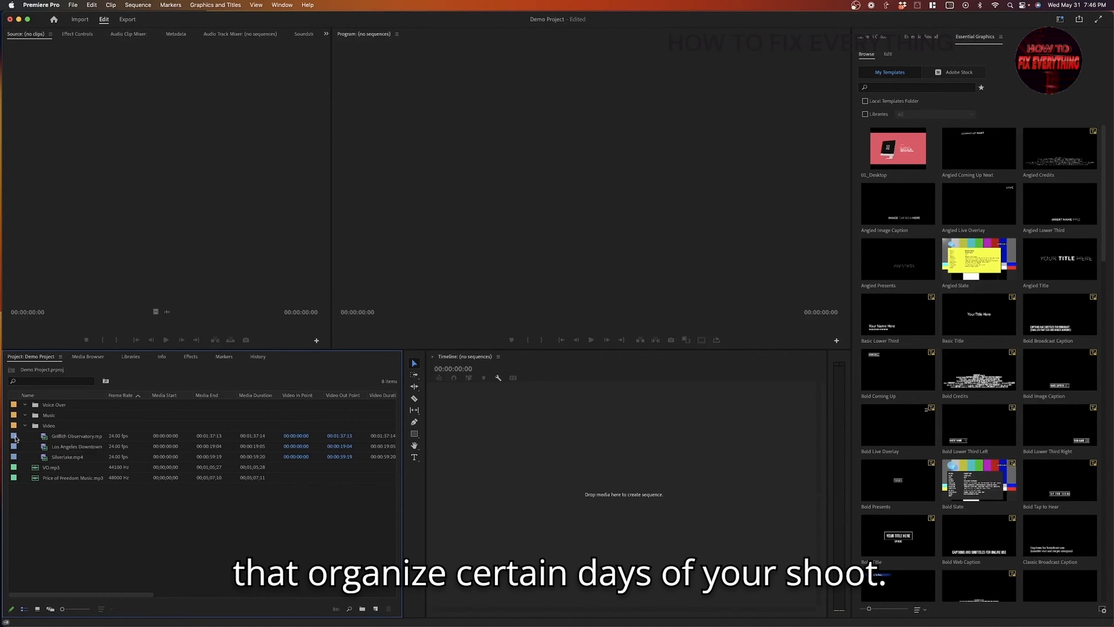
click(25, 426)
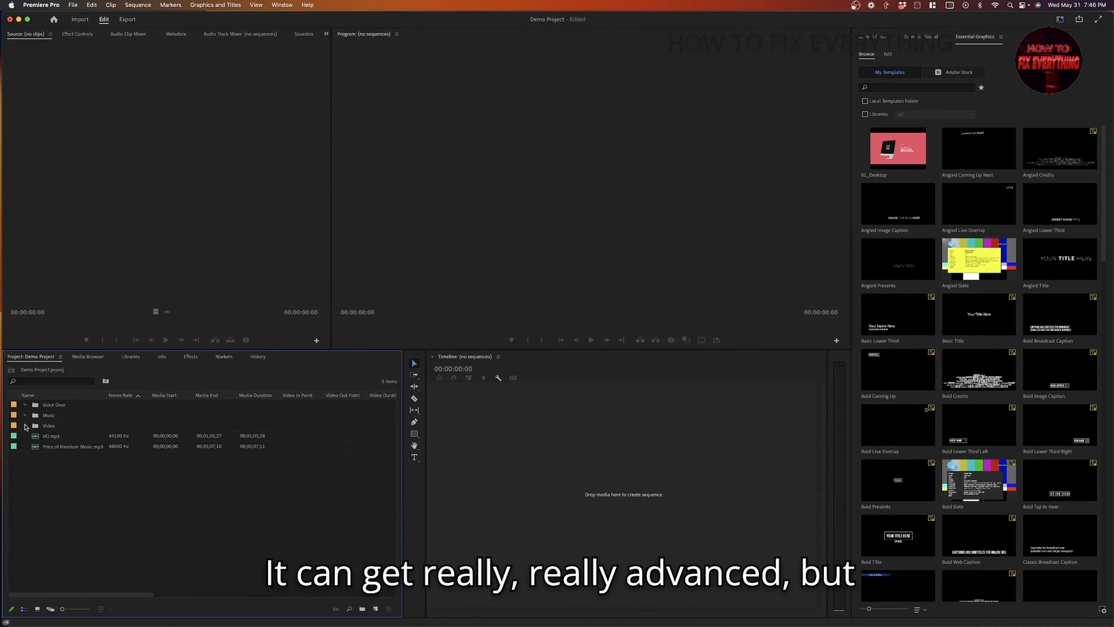
Move Price of Freedom Music.mp3 into the Music bin and VO.mp3 into the Voice Over bin, leaving the bins collapsed.
mouse_move(42, 434)
mouse_down()
mouse_move(50, 404)
mouse_move(52, 428)
mouse_up()
click(26, 425)
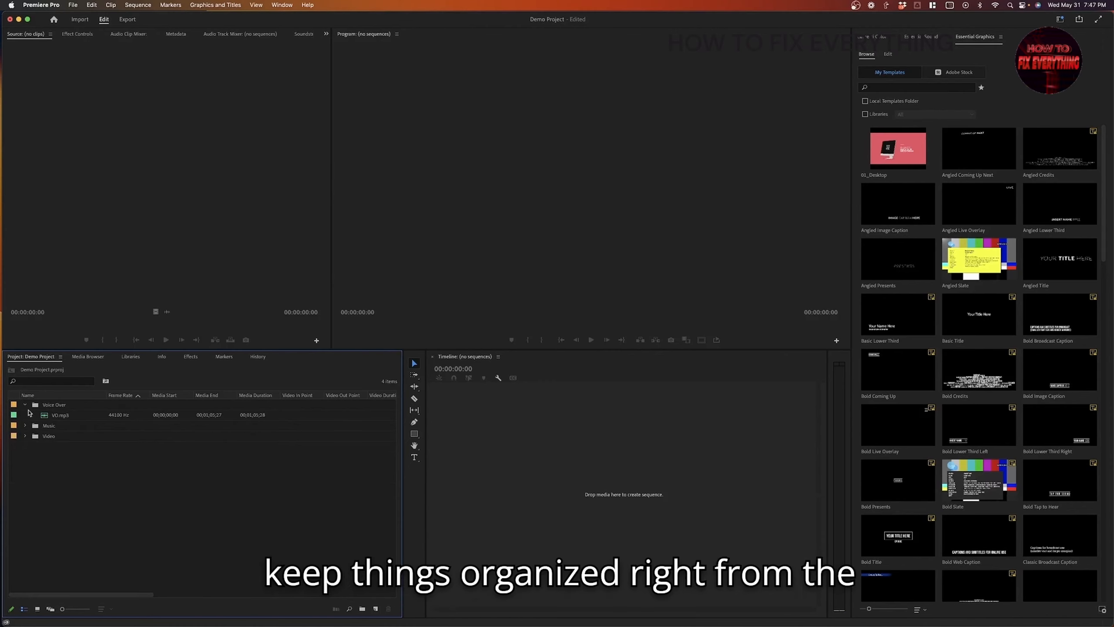
click(25, 405)
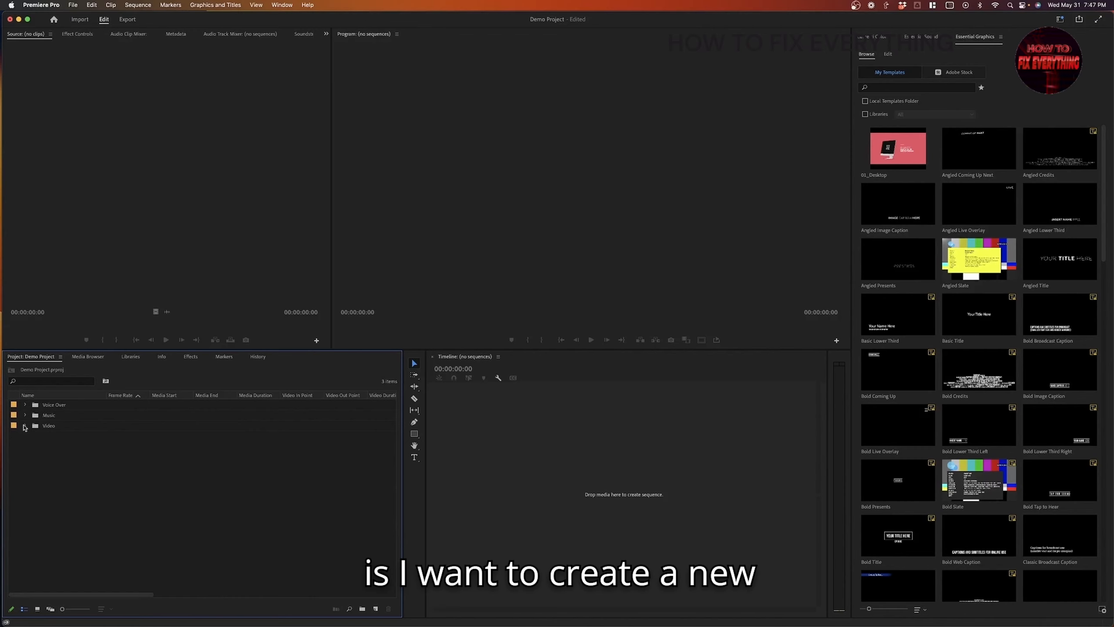
Create a new sequence from the Griffith Observatory.mp4 clip in the Video bin.
click(24, 426)
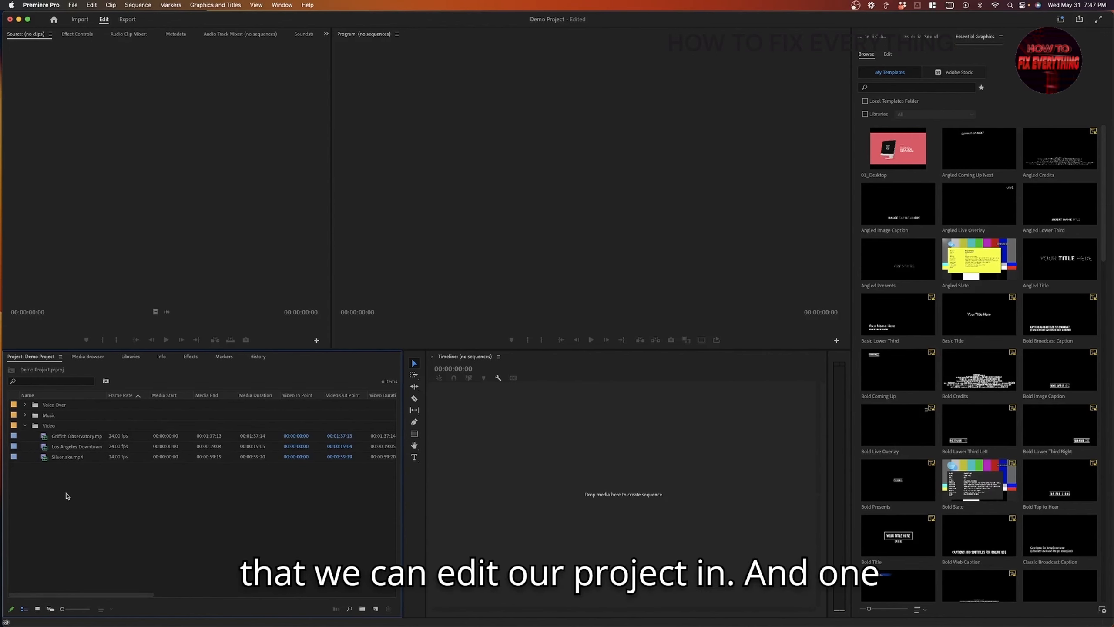
click(44, 457)
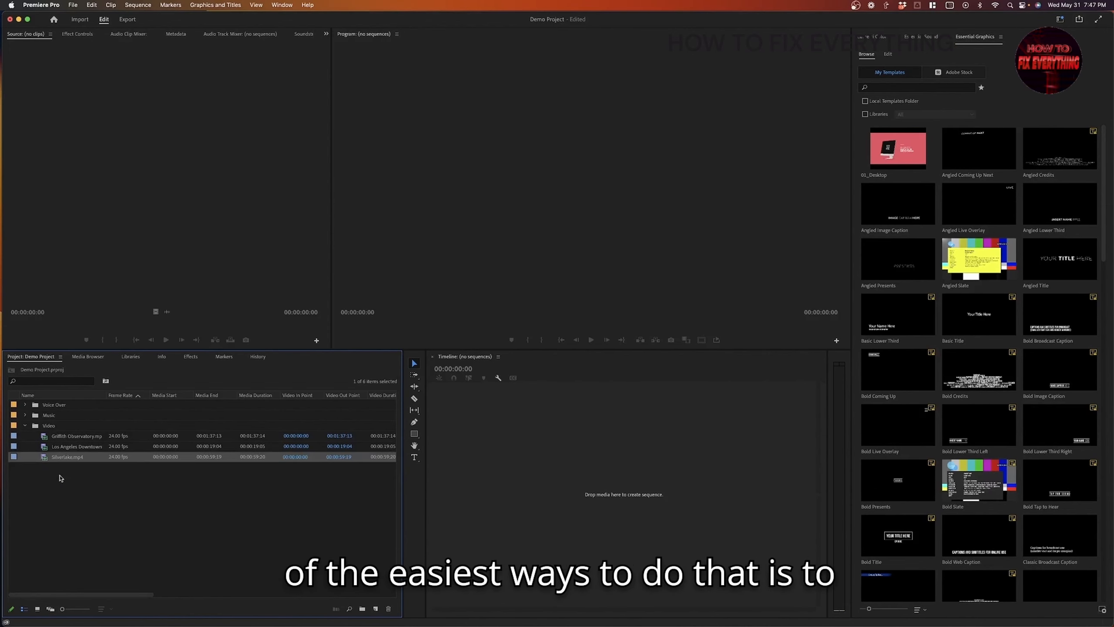
click(44, 436)
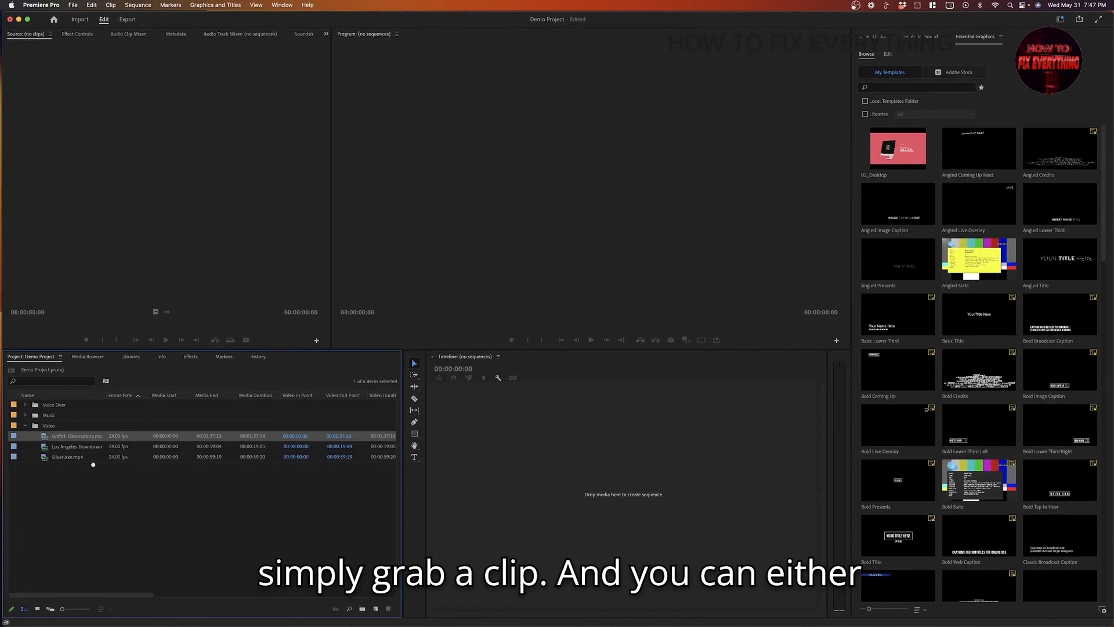
drag(85, 447, 378, 614)
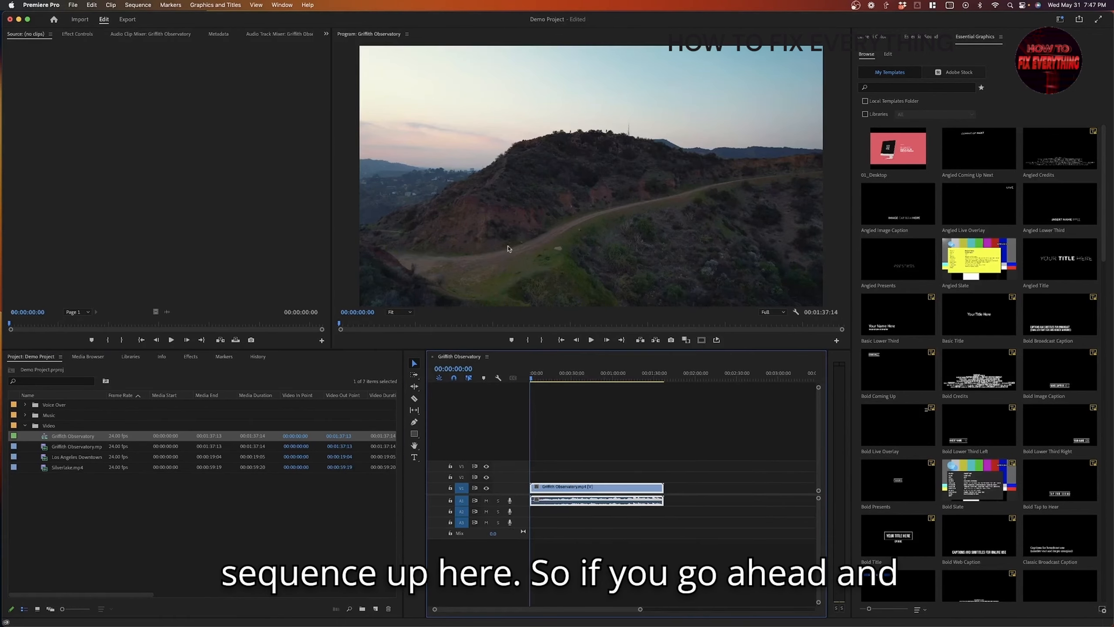
Play the first few seconds of the new sequence, stop playback and deselect the clip.
key(space)
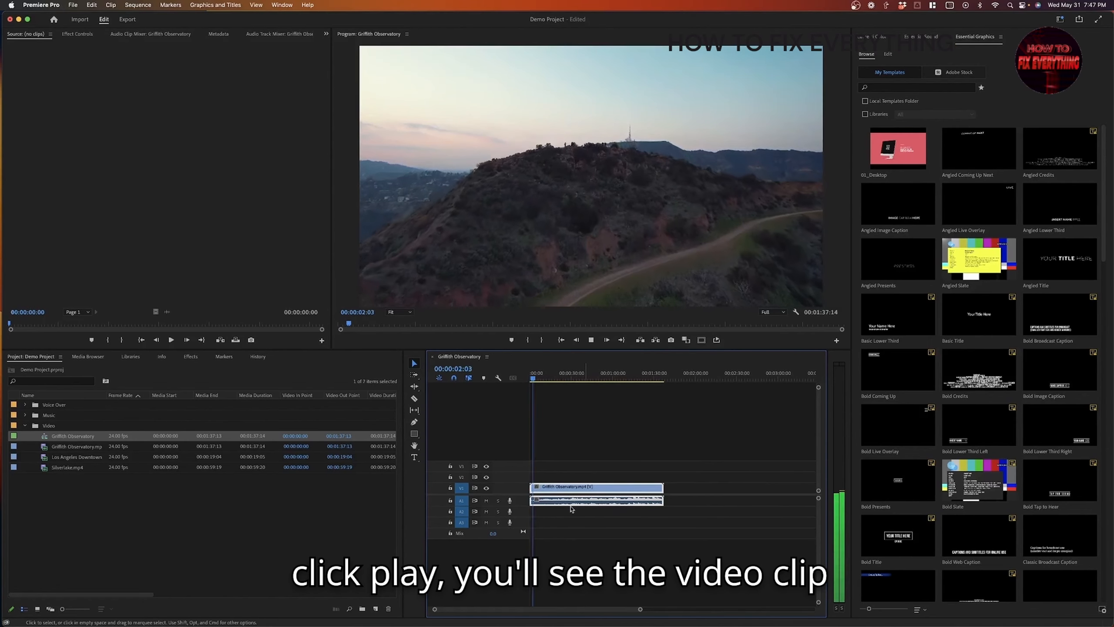
key(space)
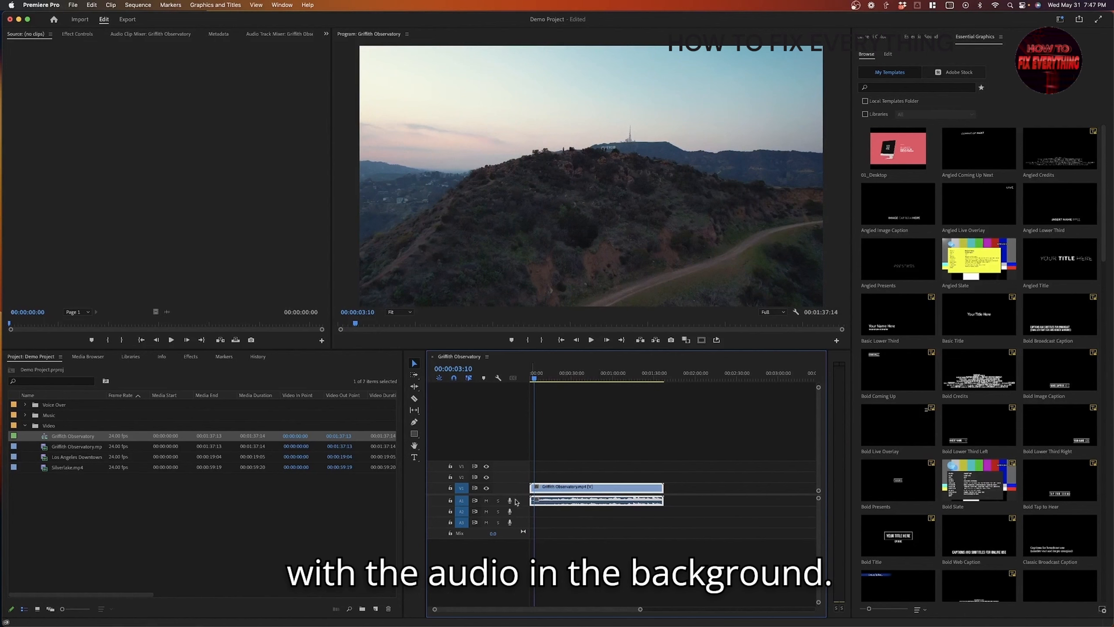
click(566, 571)
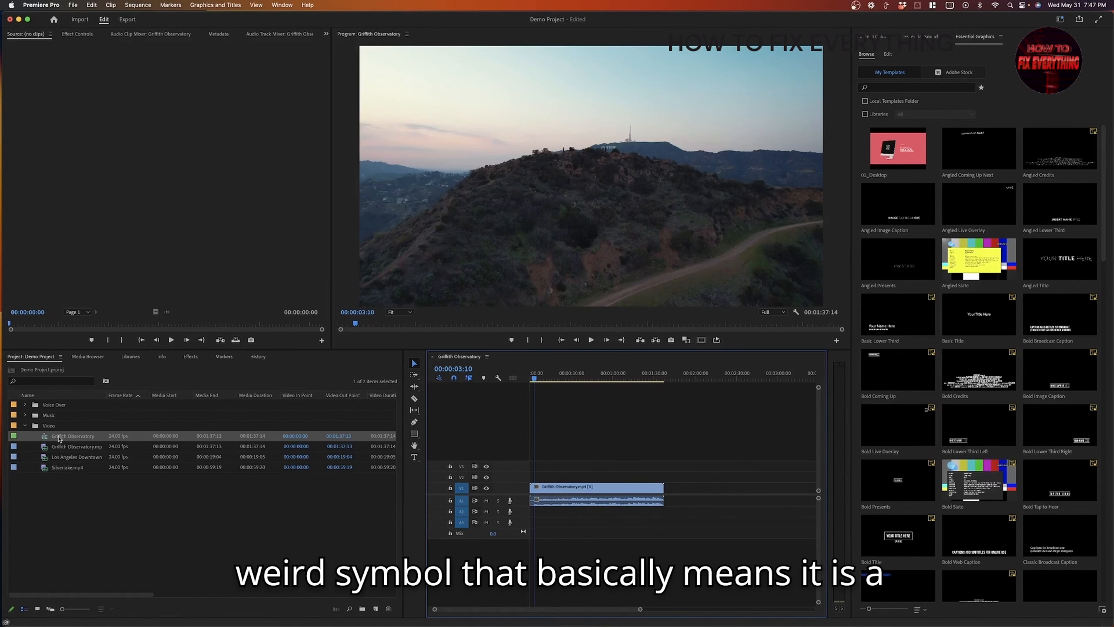
Rename the Griffith Observatory sequence as Drone Project and move it out of the Video bin to the project's top level.
click(73, 436)
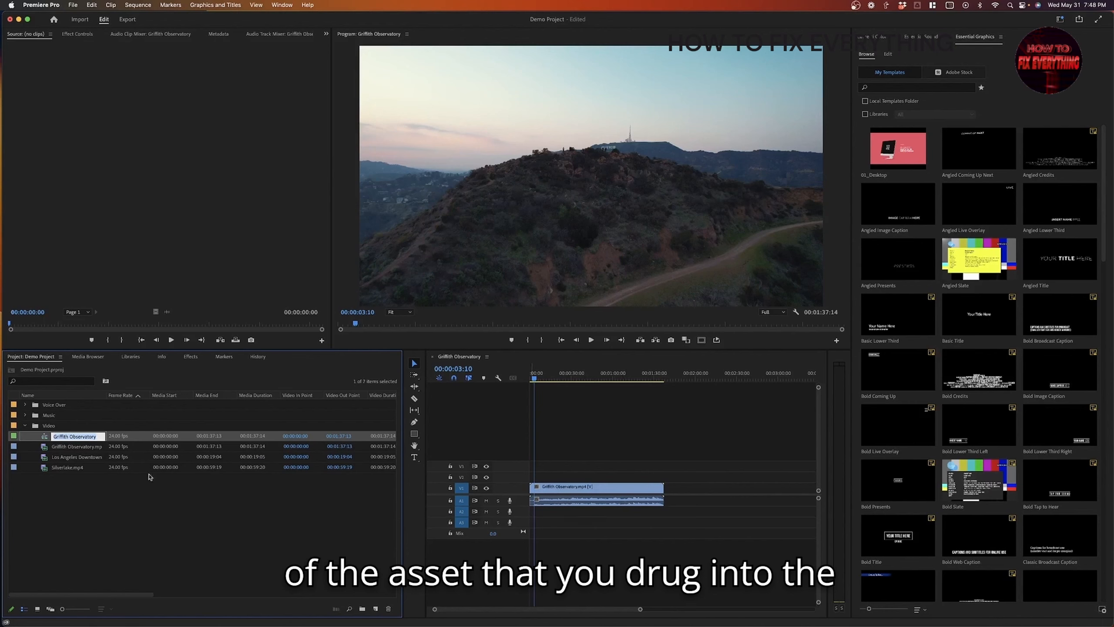
text(Drone P)
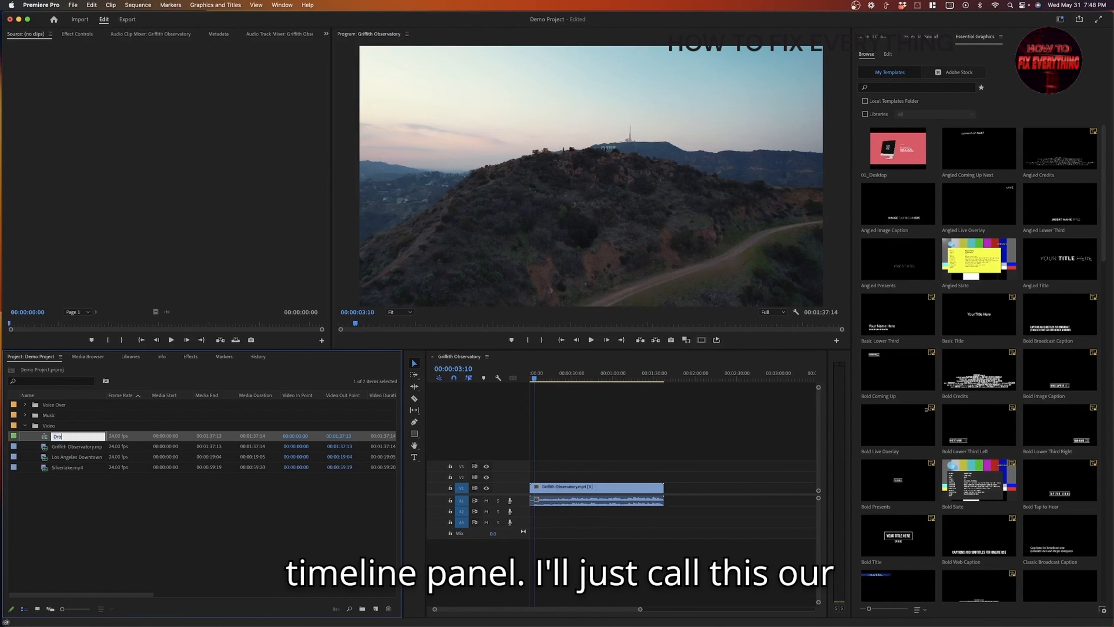
text(roject)
click(159, 537)
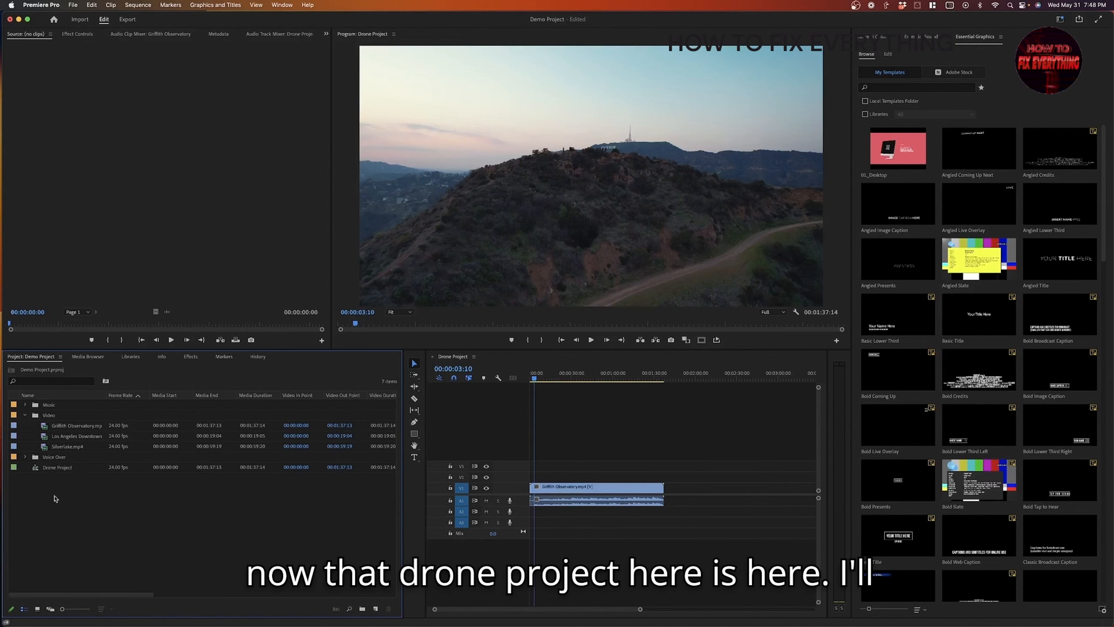
click(25, 414)
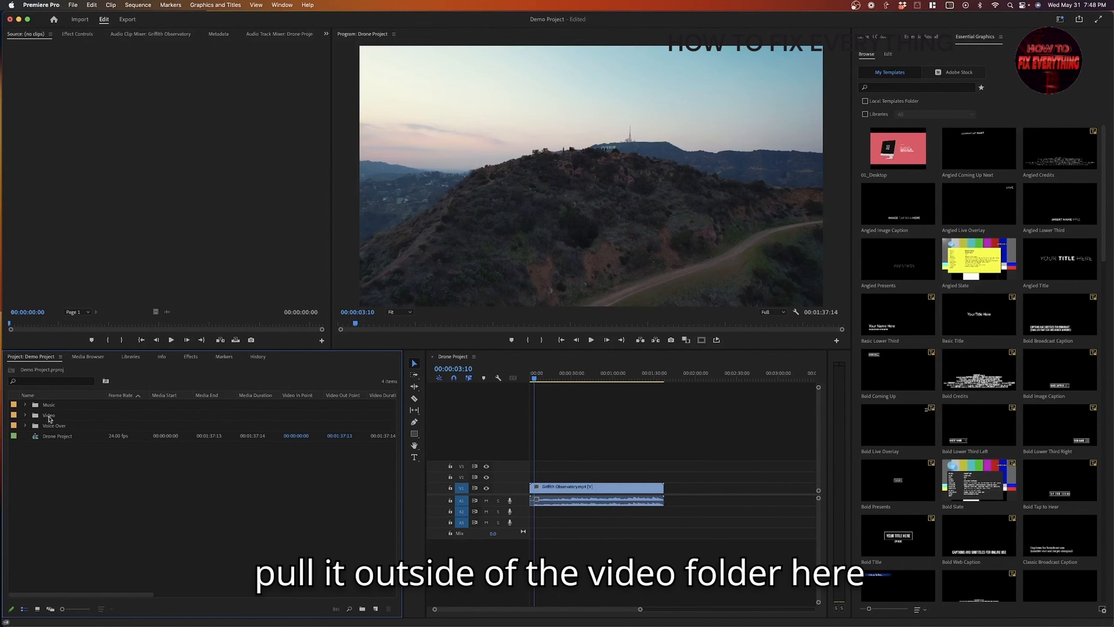
click(35, 437)
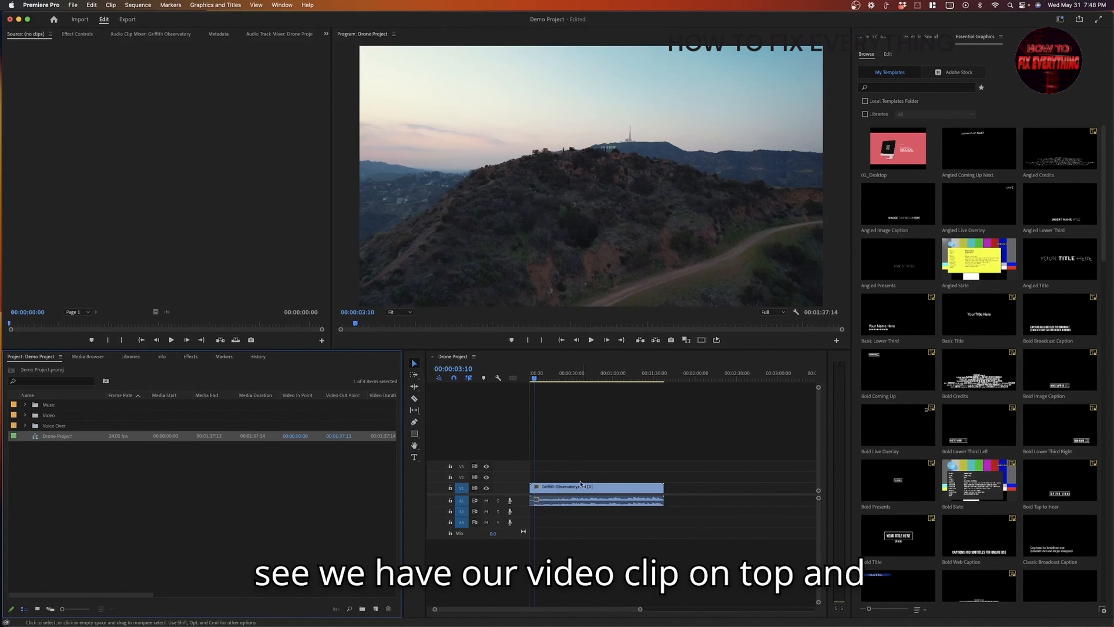
Check the frame rate, frame size and other sequence settings of the Drone Project sequence, keeping them as they are.
click(571, 492)
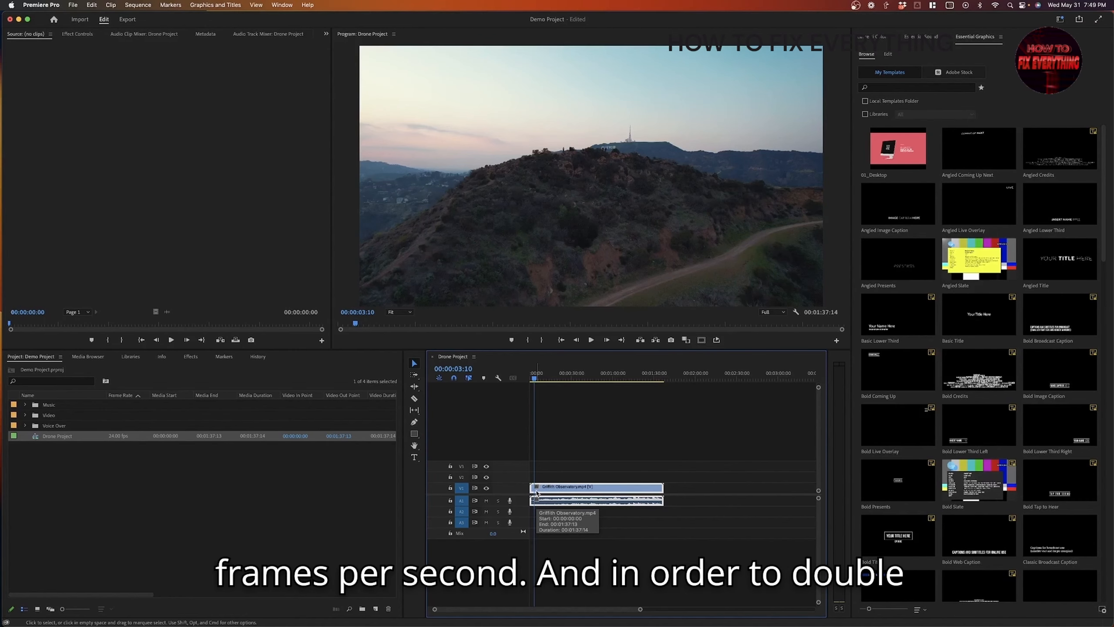
click(135, 5)
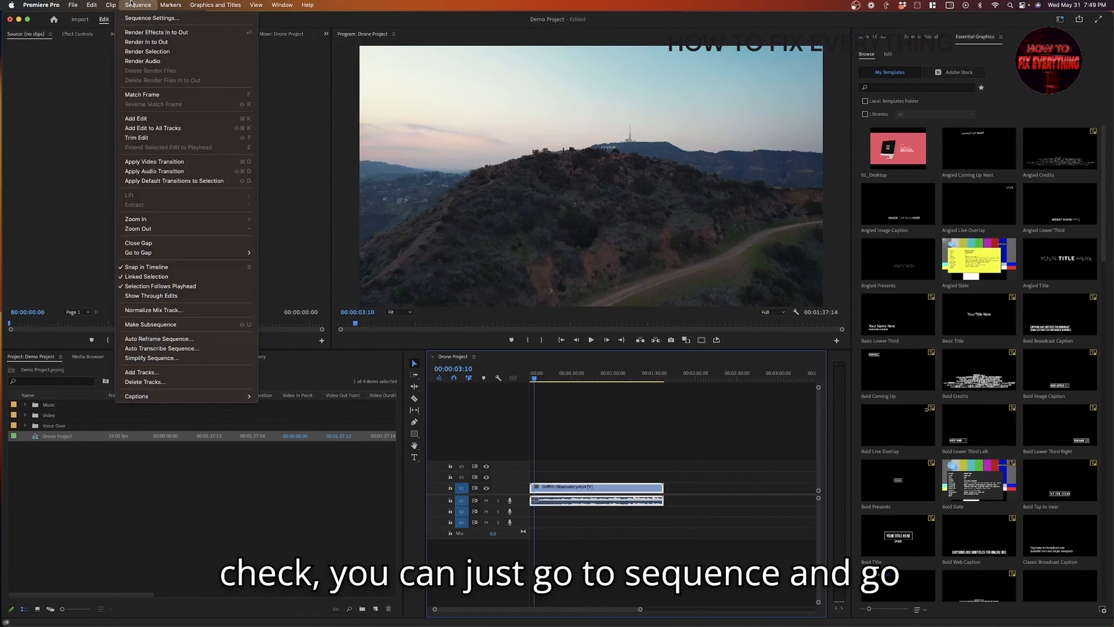
click(151, 19)
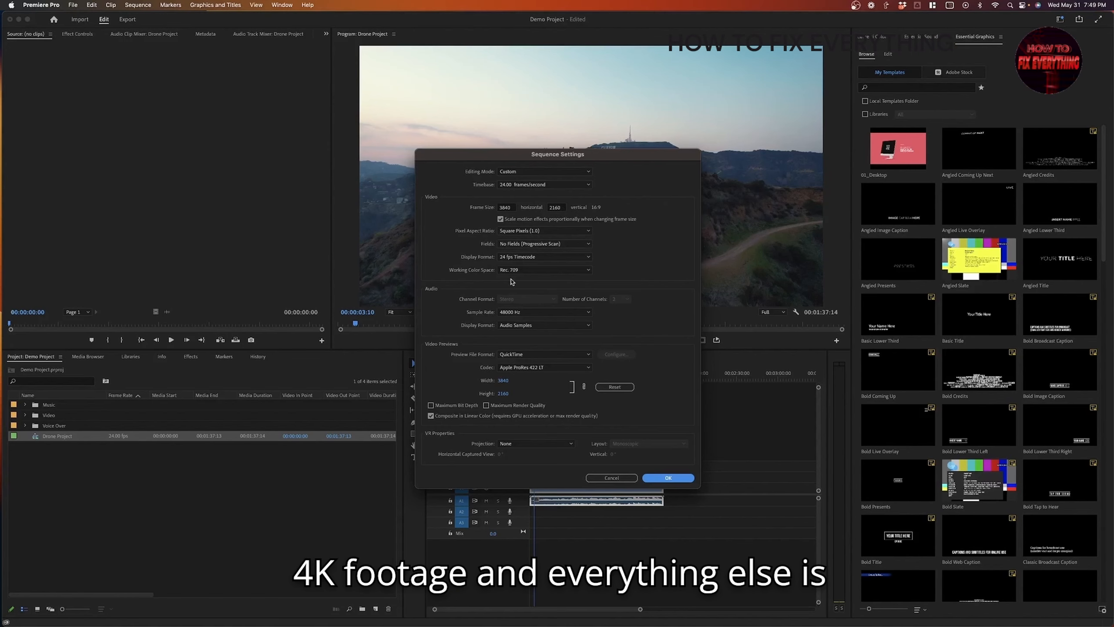
click(668, 477)
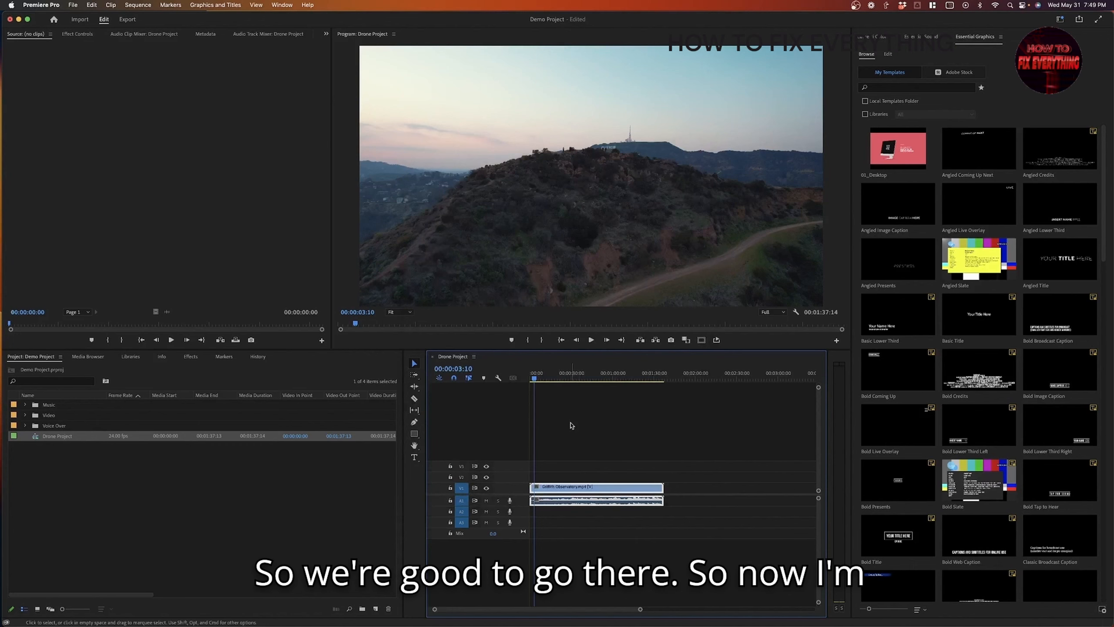
Delete the Griffith Observatory.mp4 clip with its audio from the Drone Project sequence.
click(254, 491)
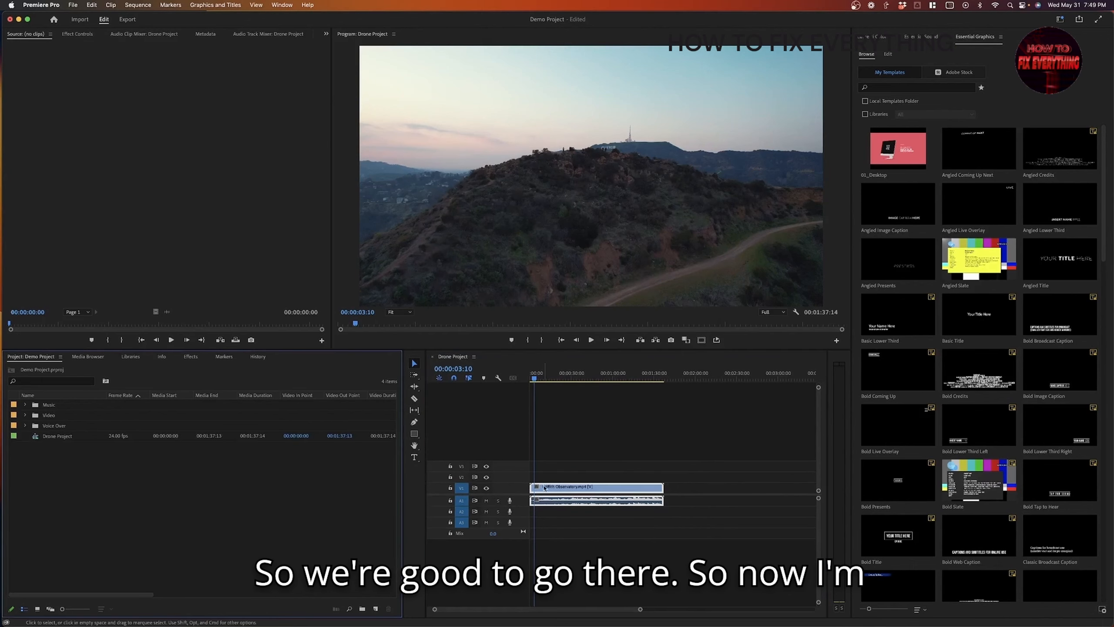
click(570, 493)
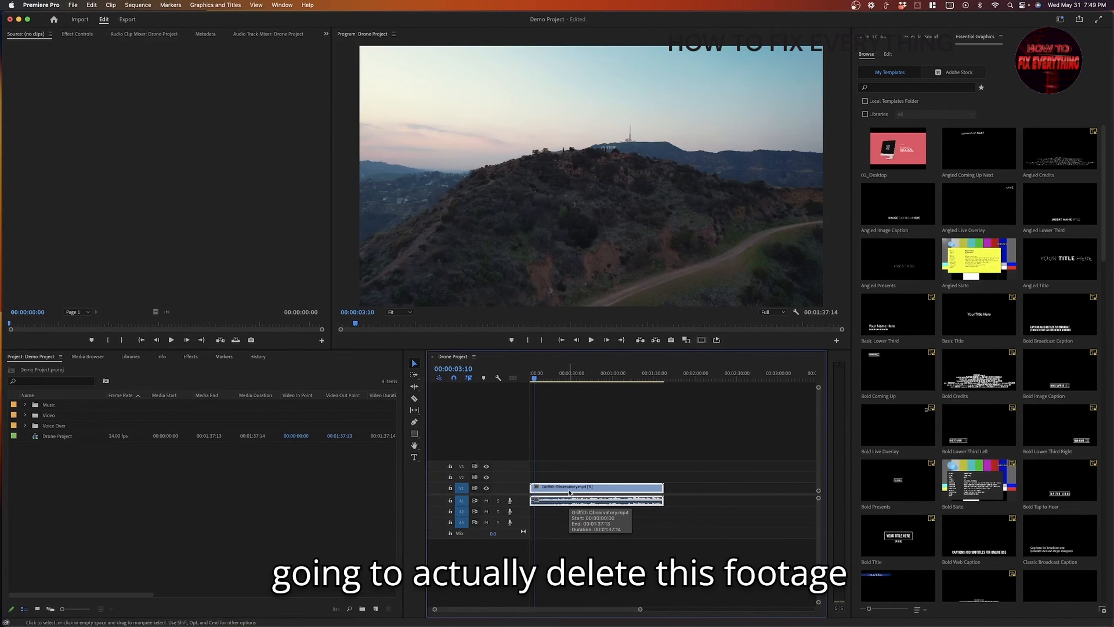
key(Delete)
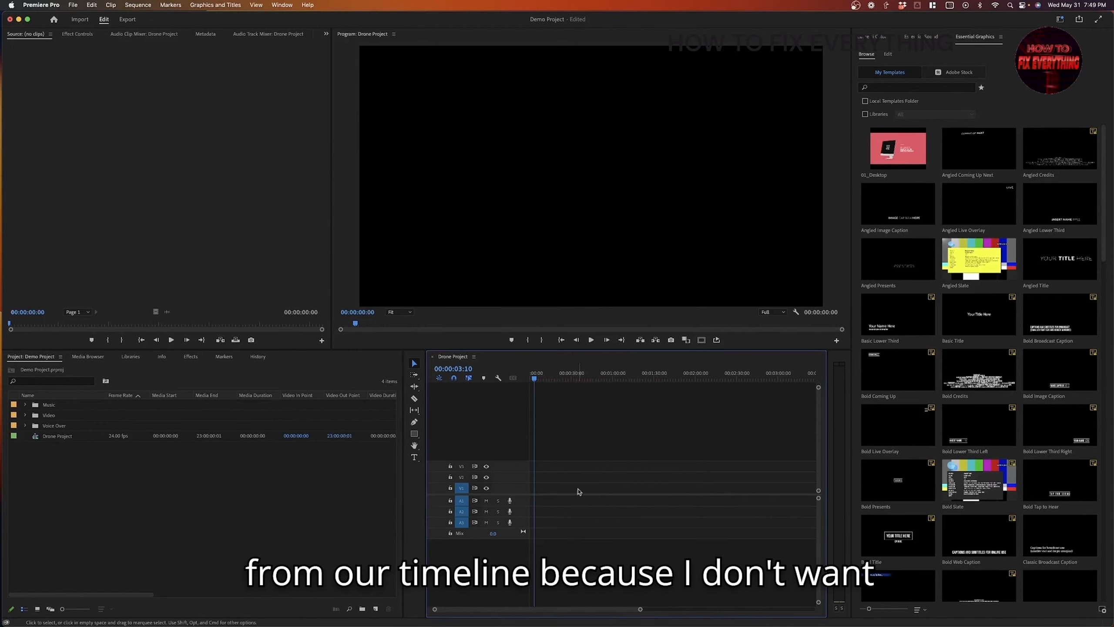
Expand the Voice Over and Video bins, open Griffith Observatory.mp4 in the Source monitor and play its first few seconds.
click(25, 425)
click(24, 416)
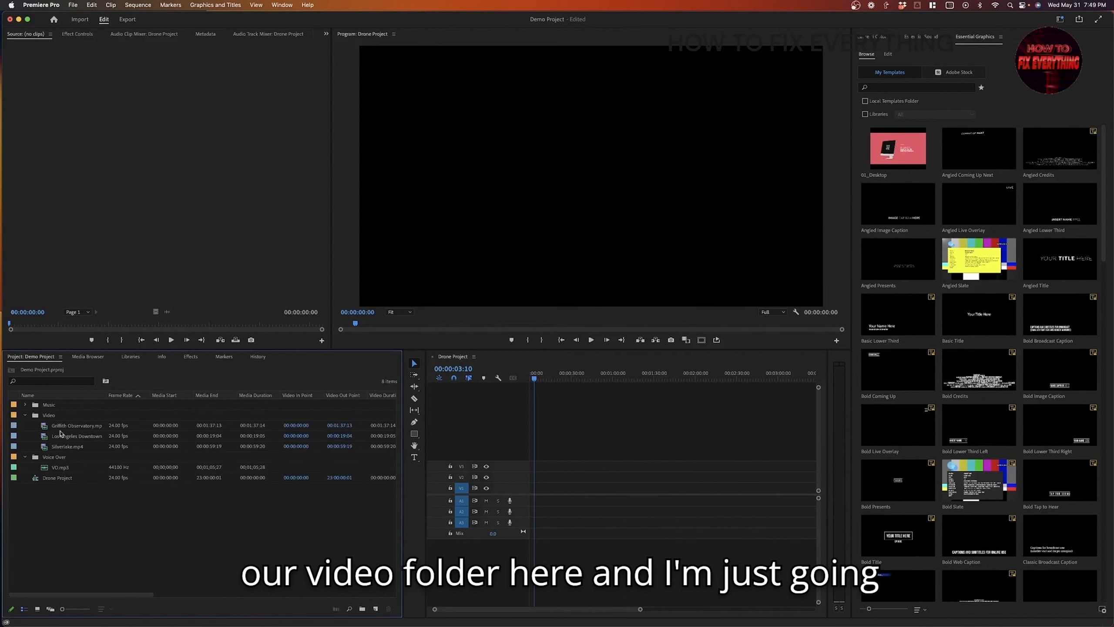
double_click(44, 427)
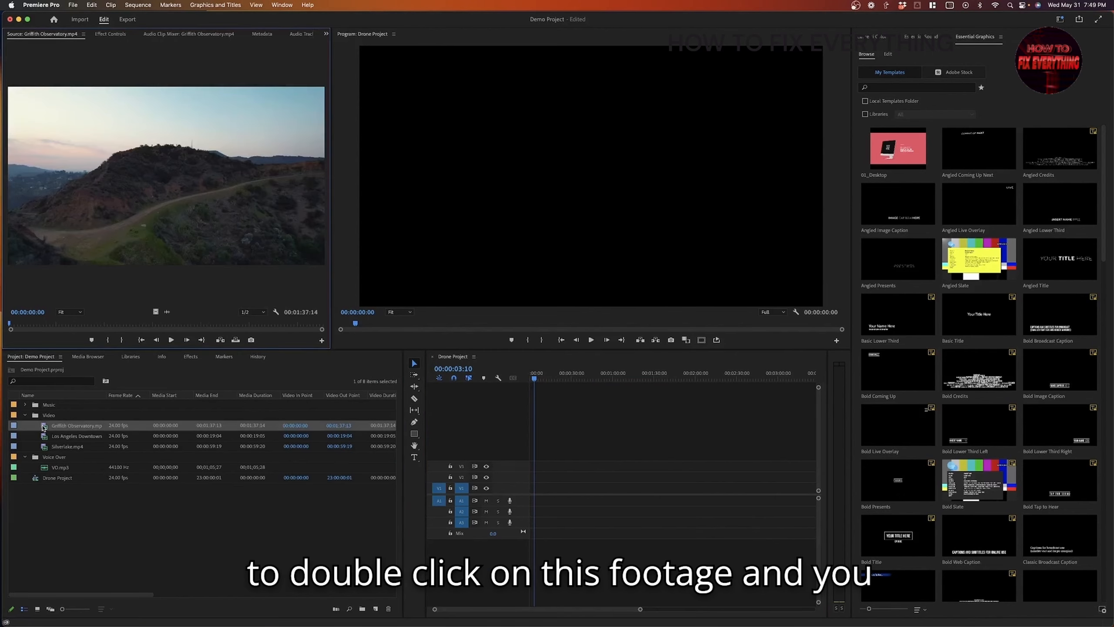
click(171, 341)
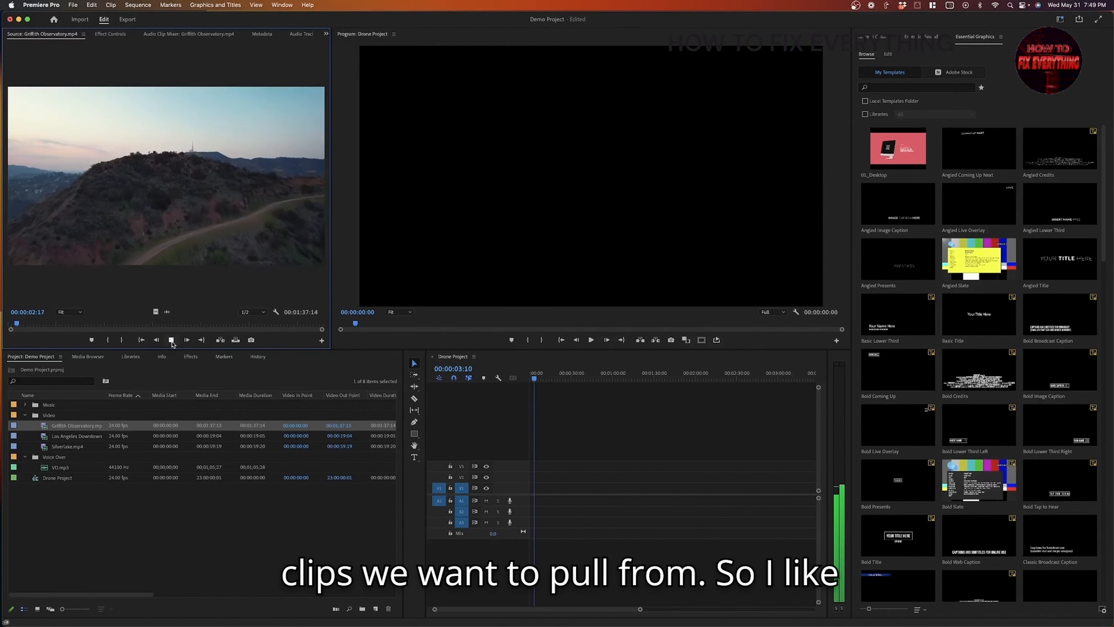
click(171, 340)
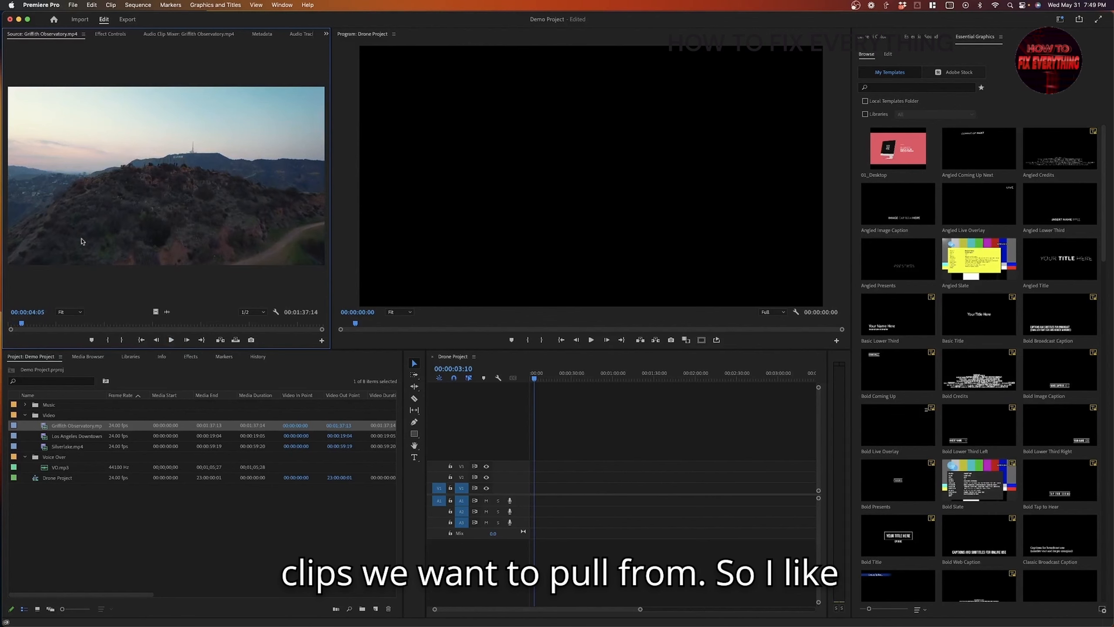
Mark an in point at 00:00:10:10 and an out point at 00:00:16:05 in the Griffith Observatory source clip.
click(121, 341)
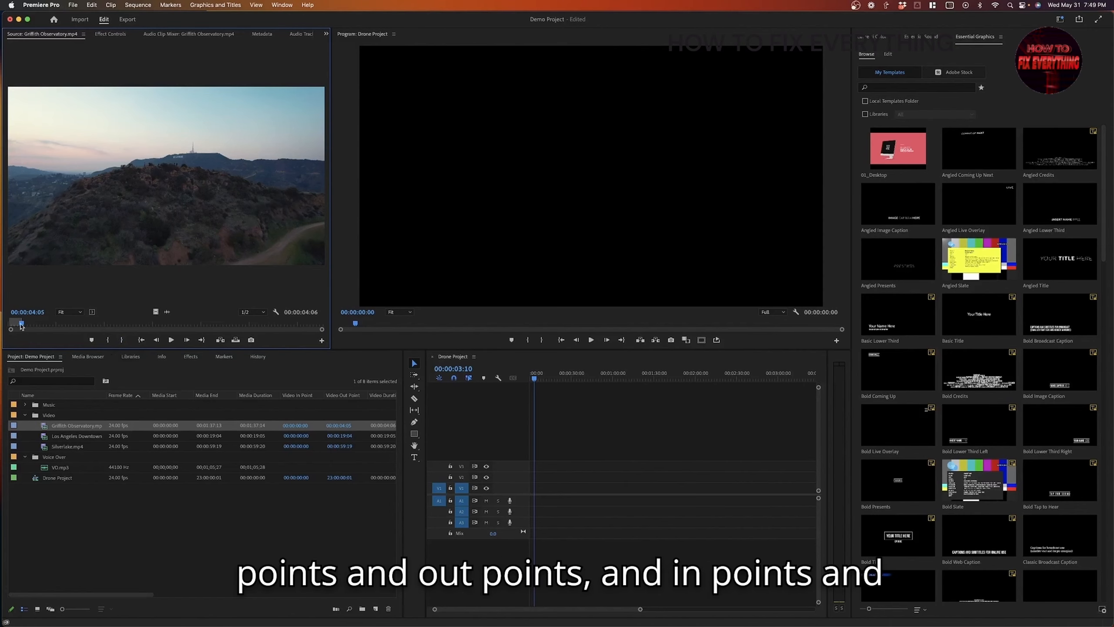
drag(21, 325, 41, 327)
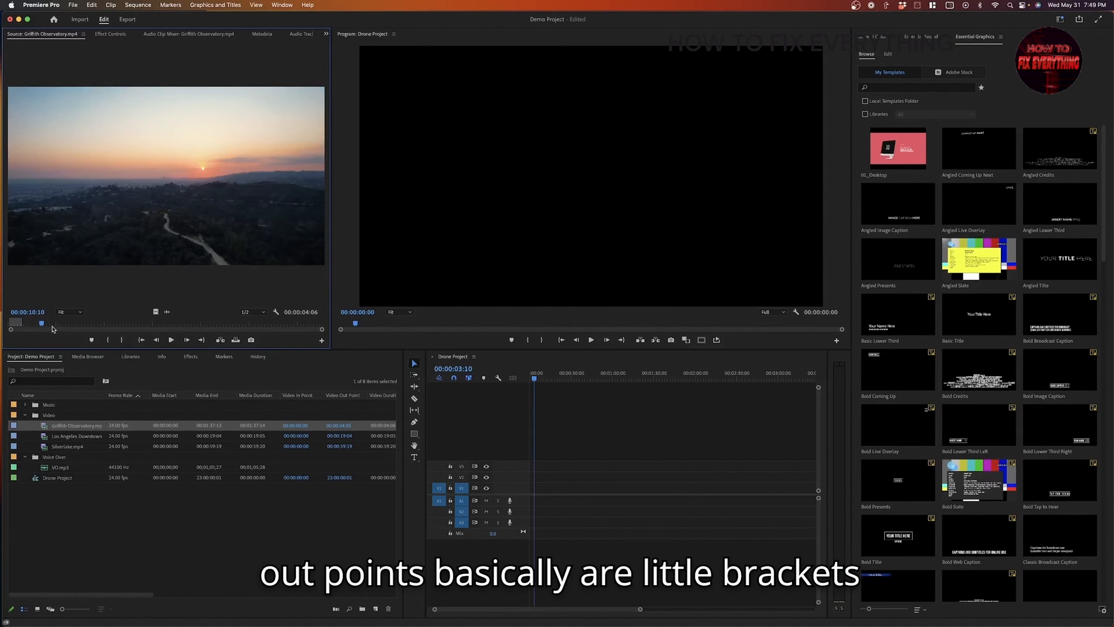
click(108, 341)
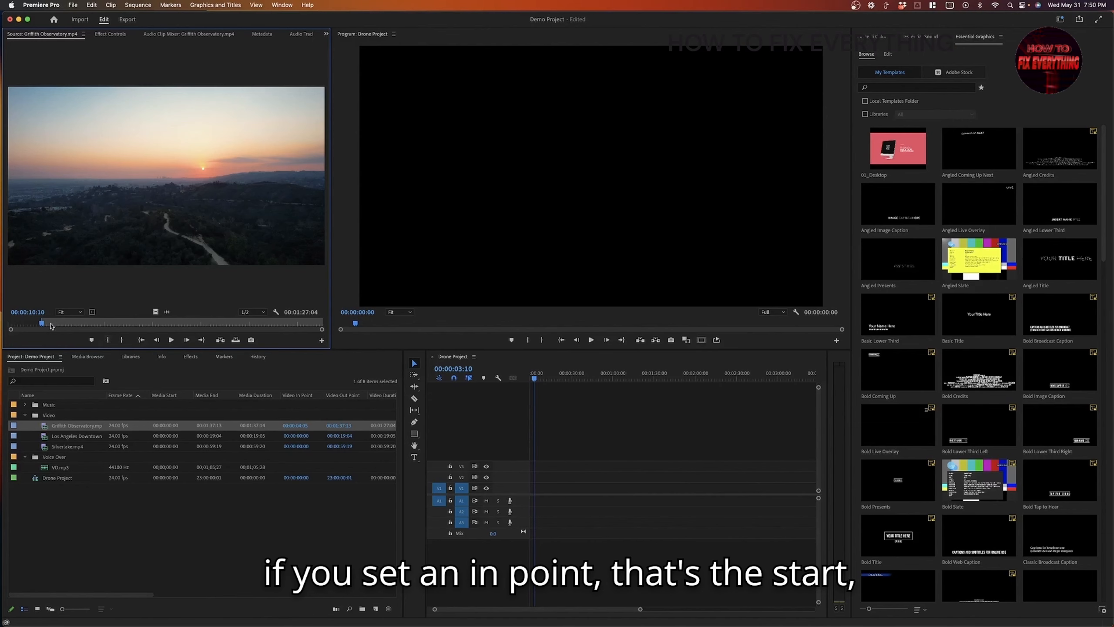
drag(43, 324, 60, 324)
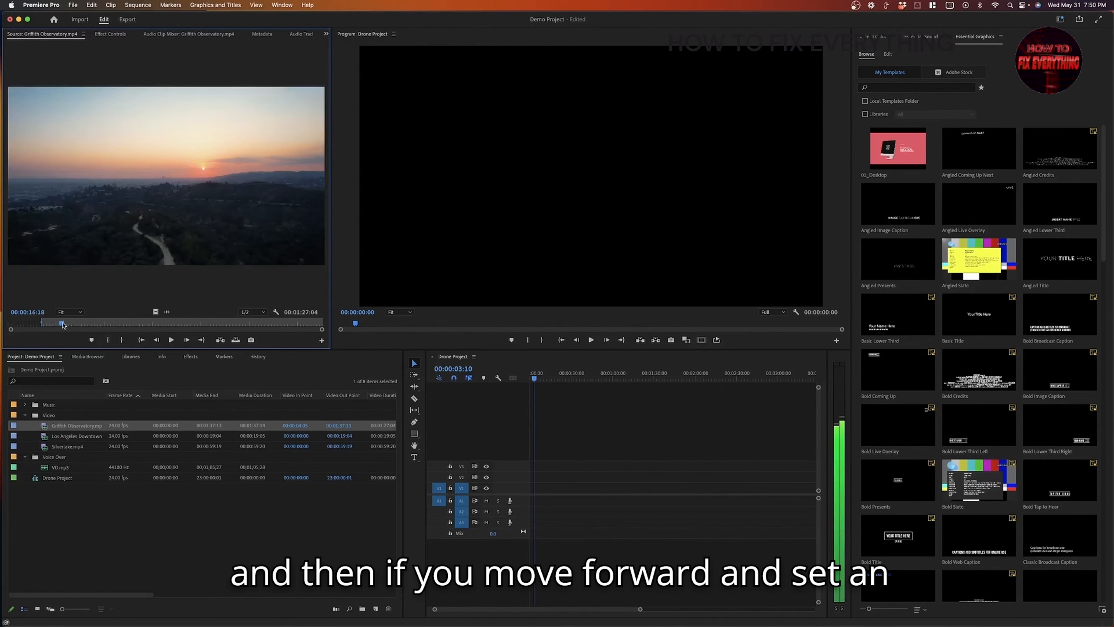
click(120, 341)
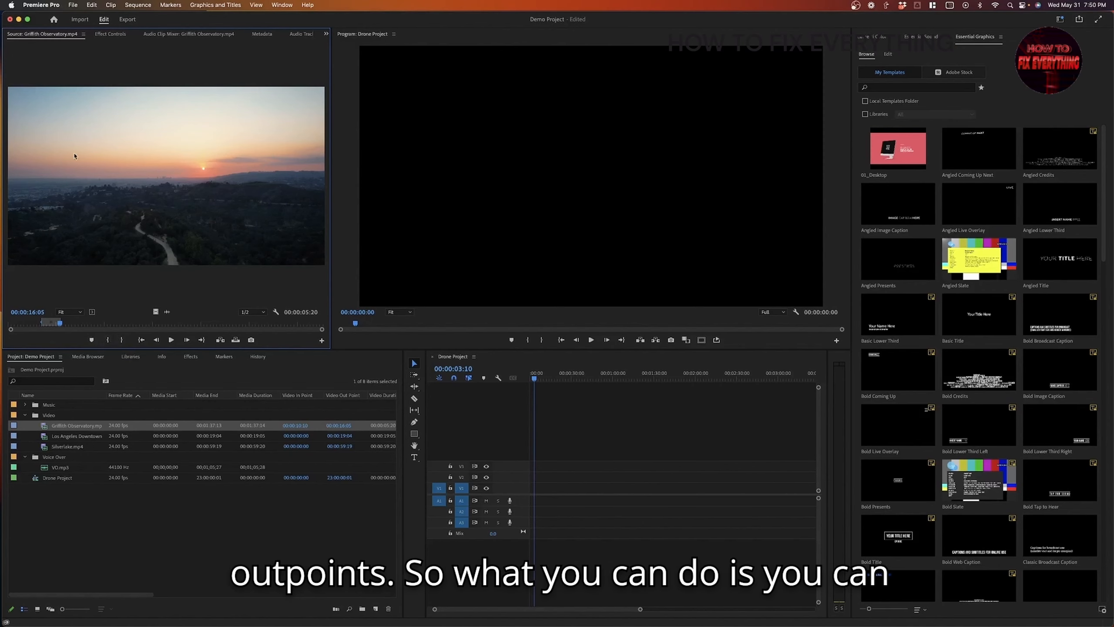
Try placing the marked Griffith Observatory range with both video and audio at the sequence start, and delete it again.
drag(72, 155, 532, 500)
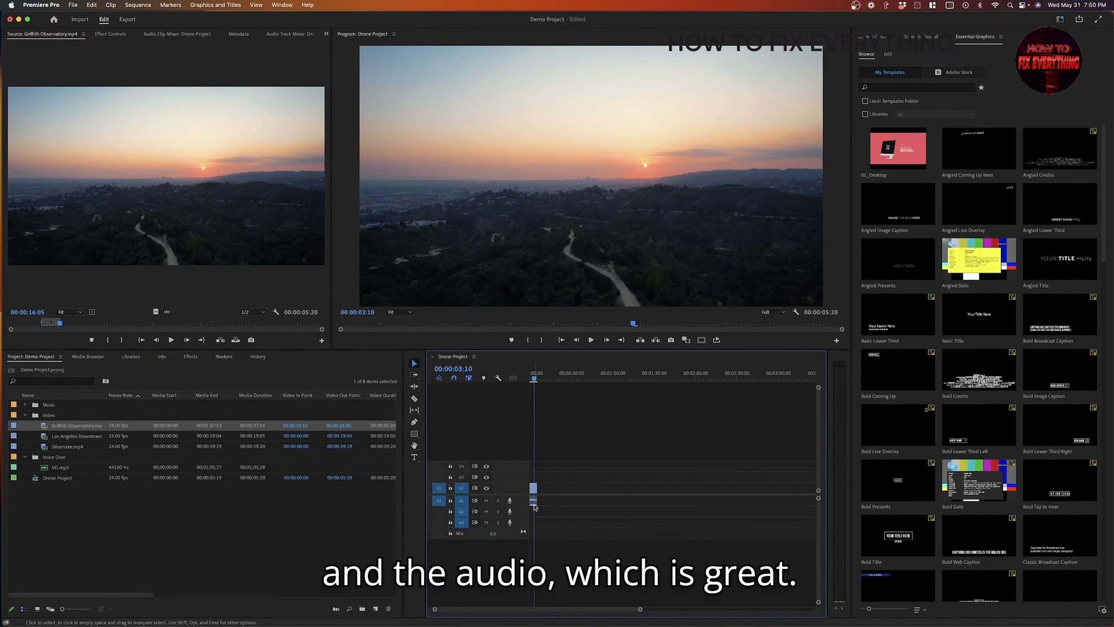
click(537, 503)
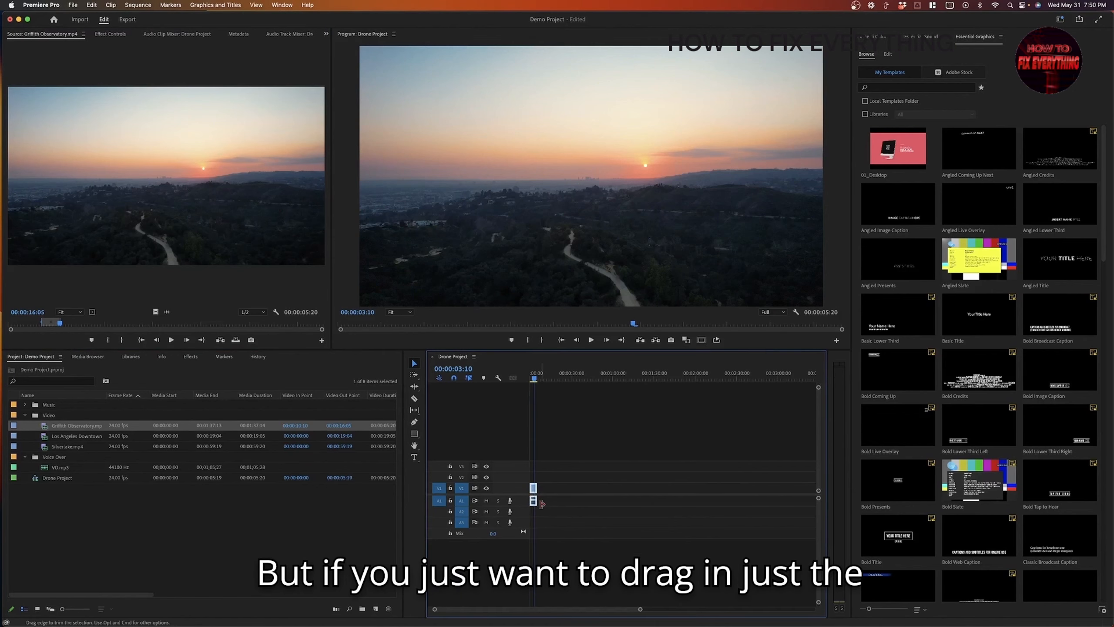
key(Delete)
key(Delete)
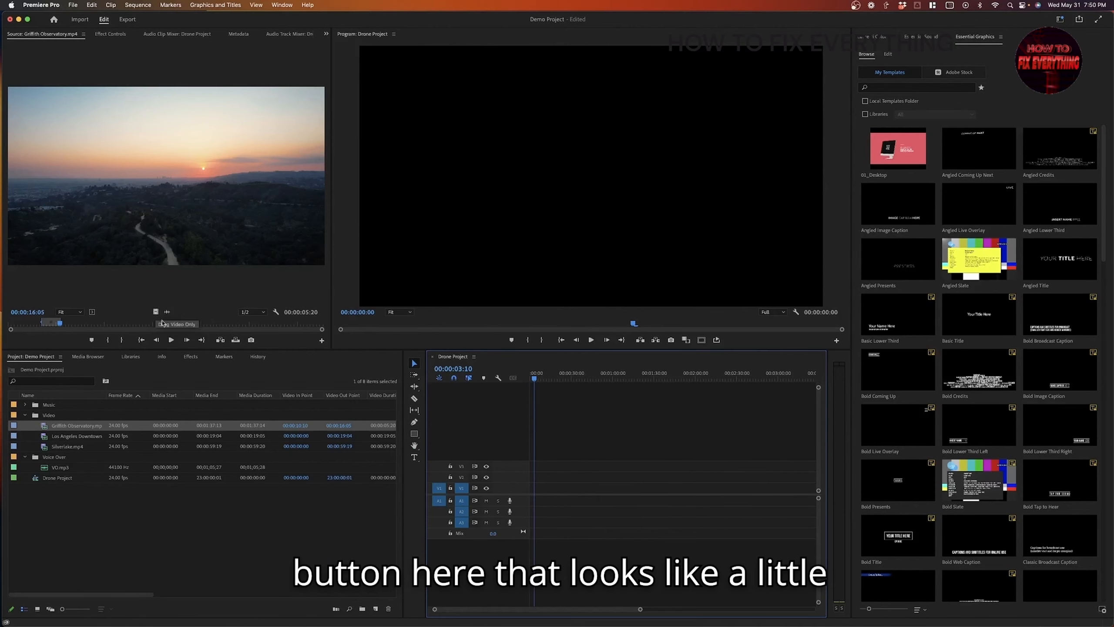
Place only the video of the marked Griffith Observatory range at the start of track V1.
drag(155, 312, 534, 490)
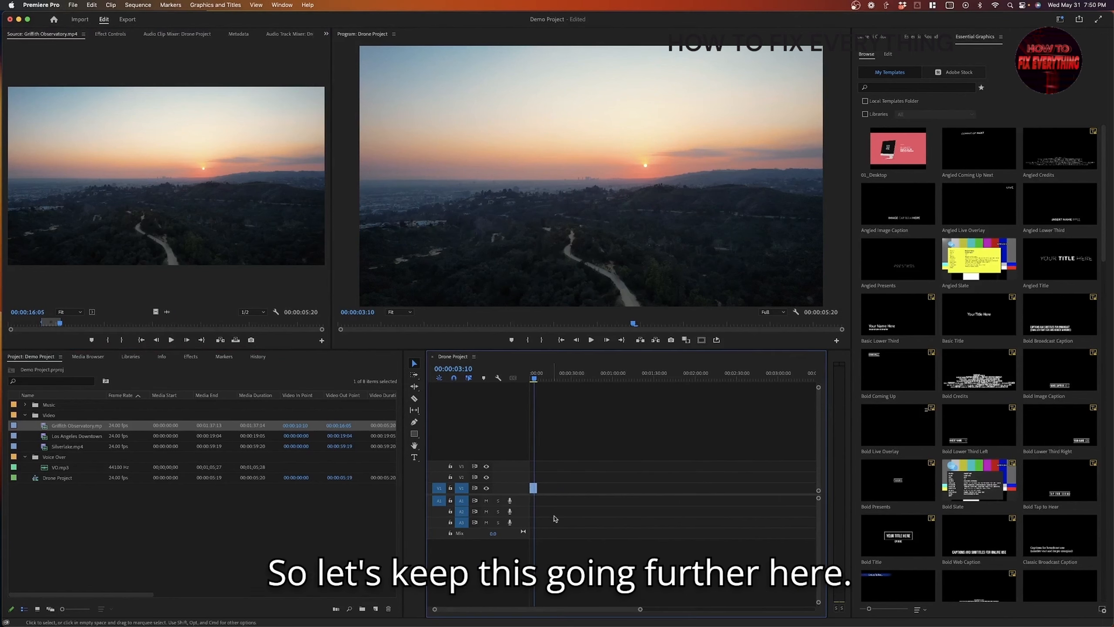
drag(638, 610, 524, 610)
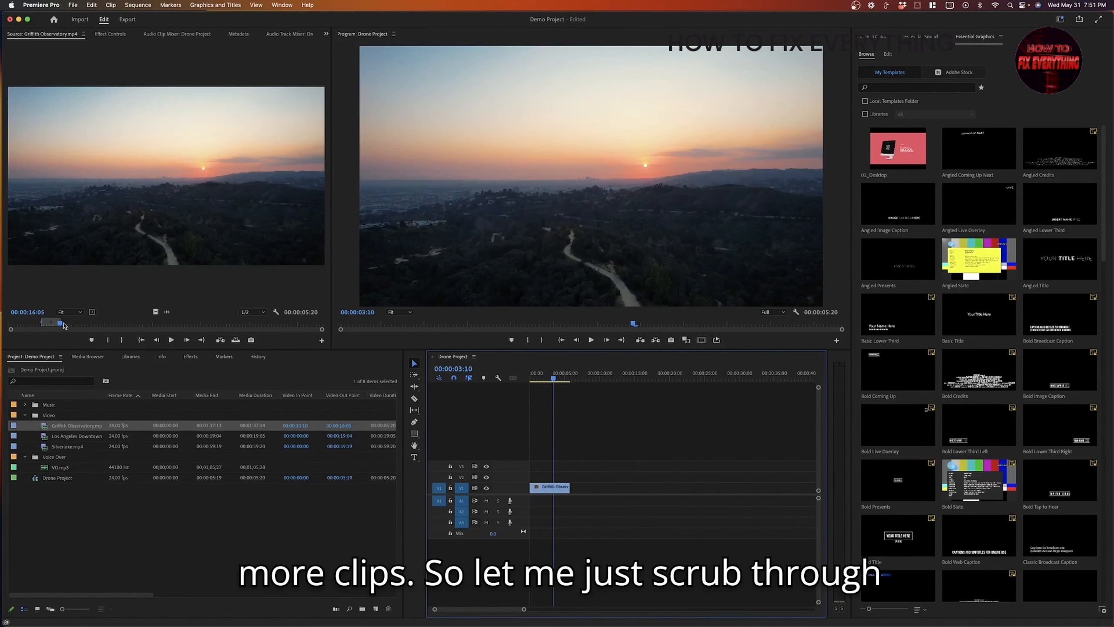
Mark the Griffith Observatory source from 00:00:45:03 to 00:00:49:11 and append only its video to the first clip on V1.
drag(62, 325, 572, 491)
click(107, 340)
click(121, 341)
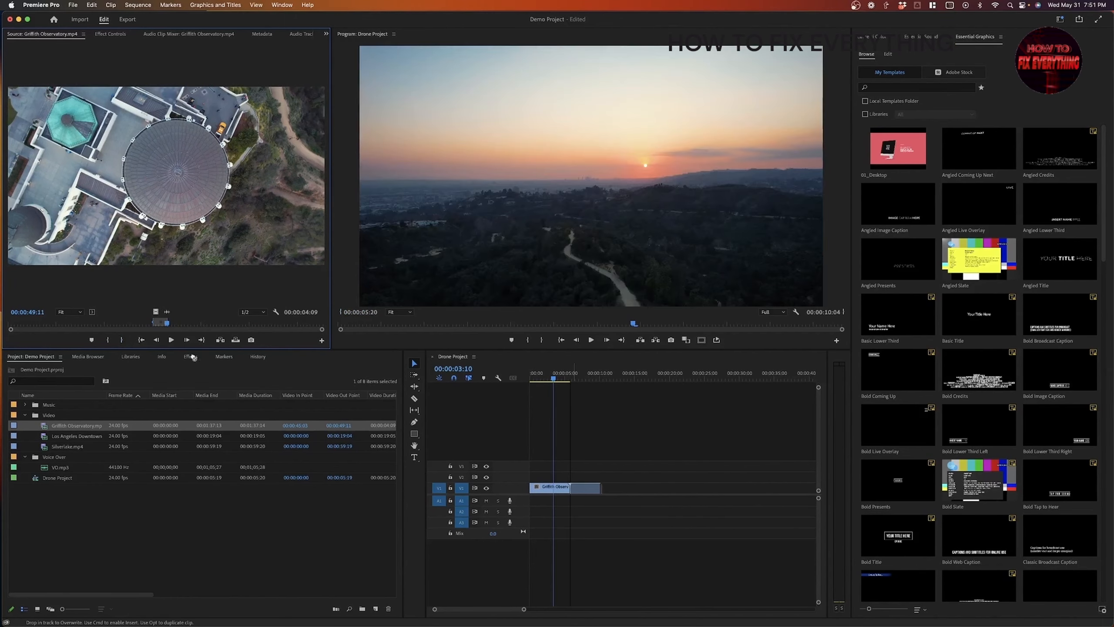
Mark the Griffith Observatory source from 00:01:05:03 to 00:01:14:08 and add only its video directly after the second clip on V1.
click(221, 323)
drag(220, 325, 248, 328)
click(109, 340)
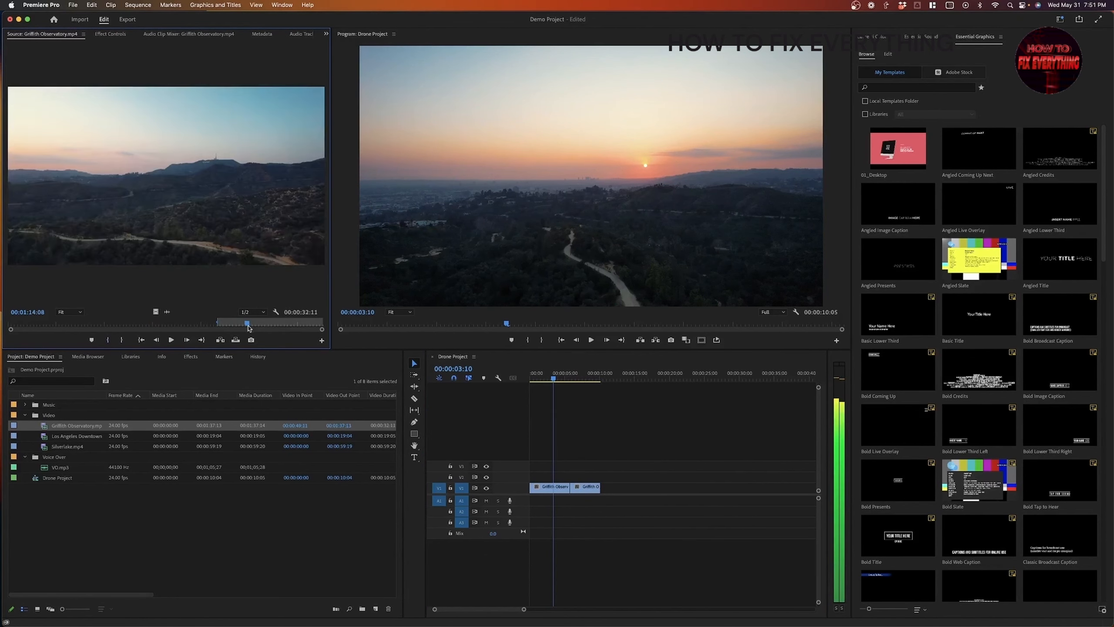
click(122, 341)
drag(156, 312, 613, 487)
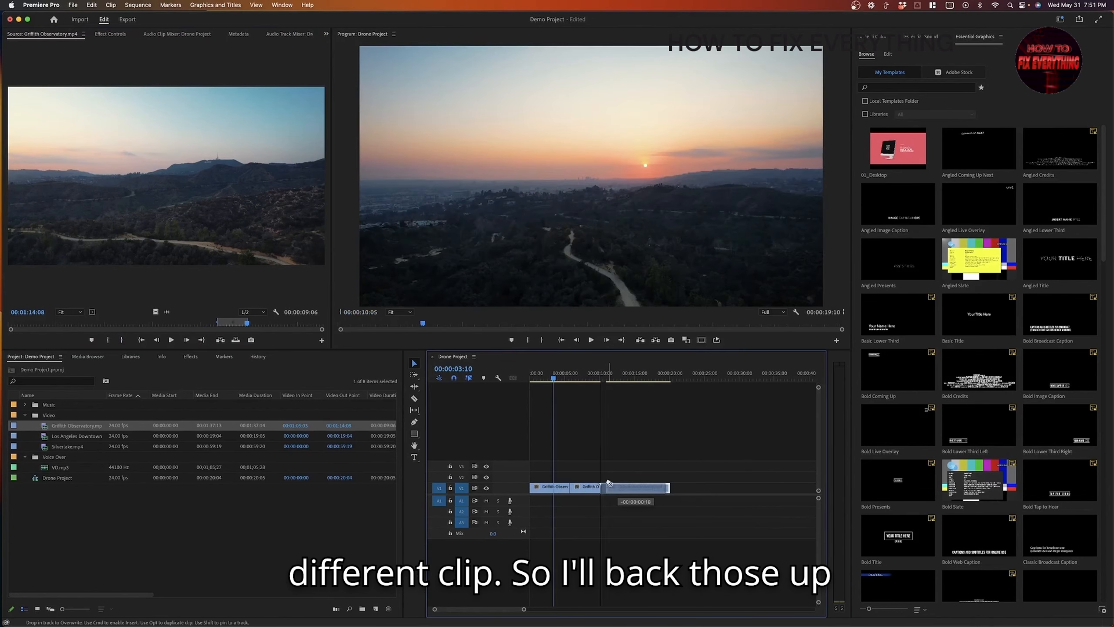
Open the Los Angeles Downtown Skyline clip, set its out point at 00:00:10:23 and append only its video on V1.
double_click(44, 436)
click(18, 324)
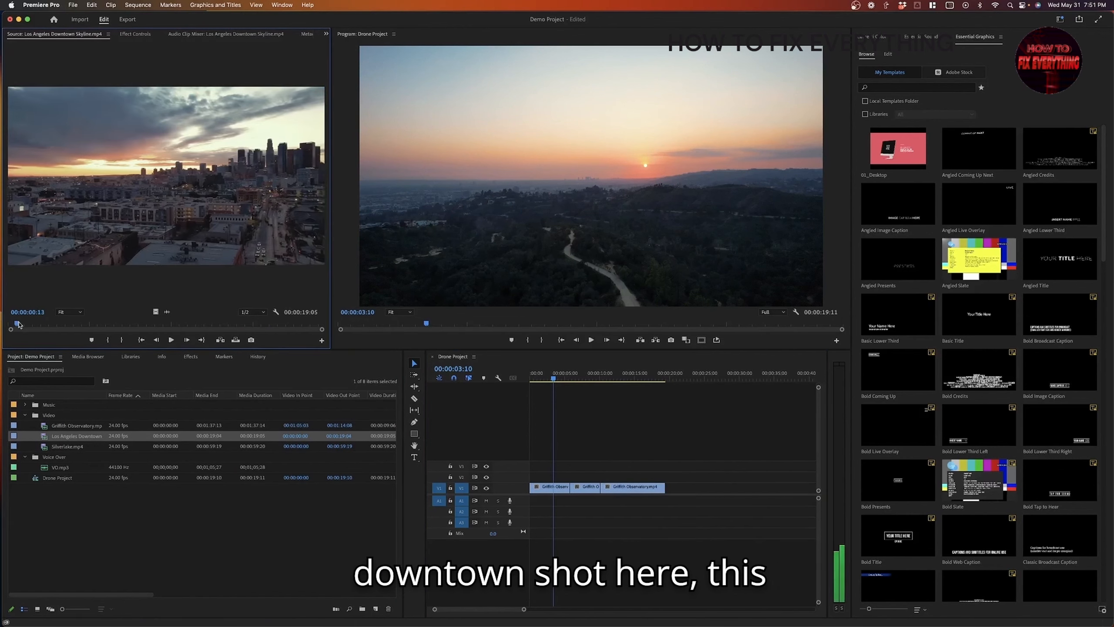
drag(18, 324, 666, 490)
click(122, 339)
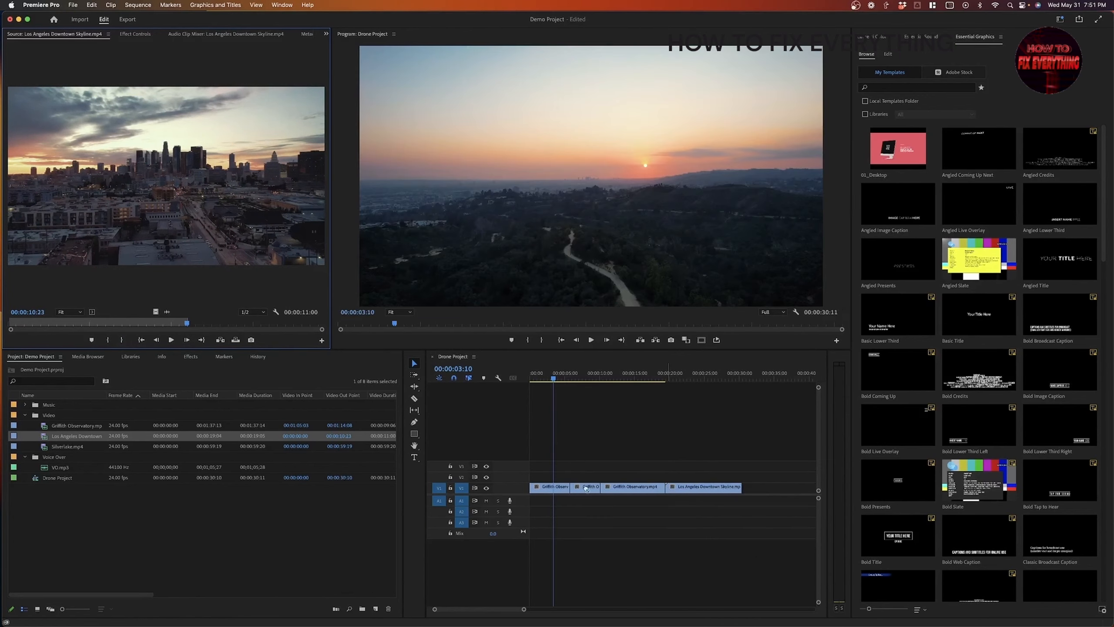
Open Silverlake.mp4, set its out point at 00:00:16:16 and append only its video after the Los Angeles clip on V1.
click(44, 447)
double_click(44, 446)
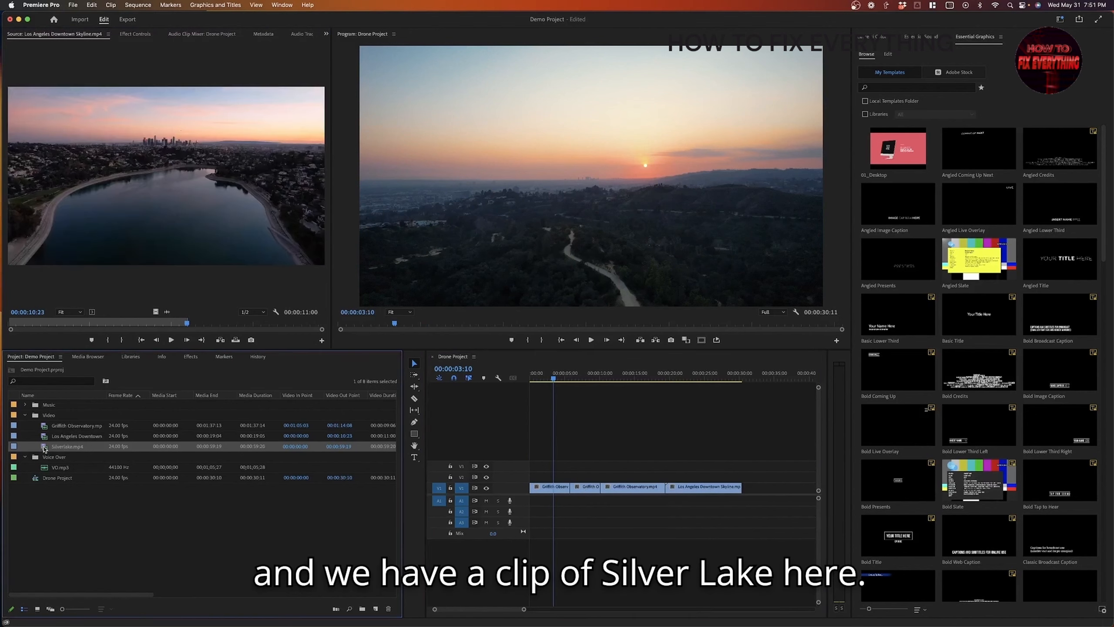
drag(18, 325, 96, 330)
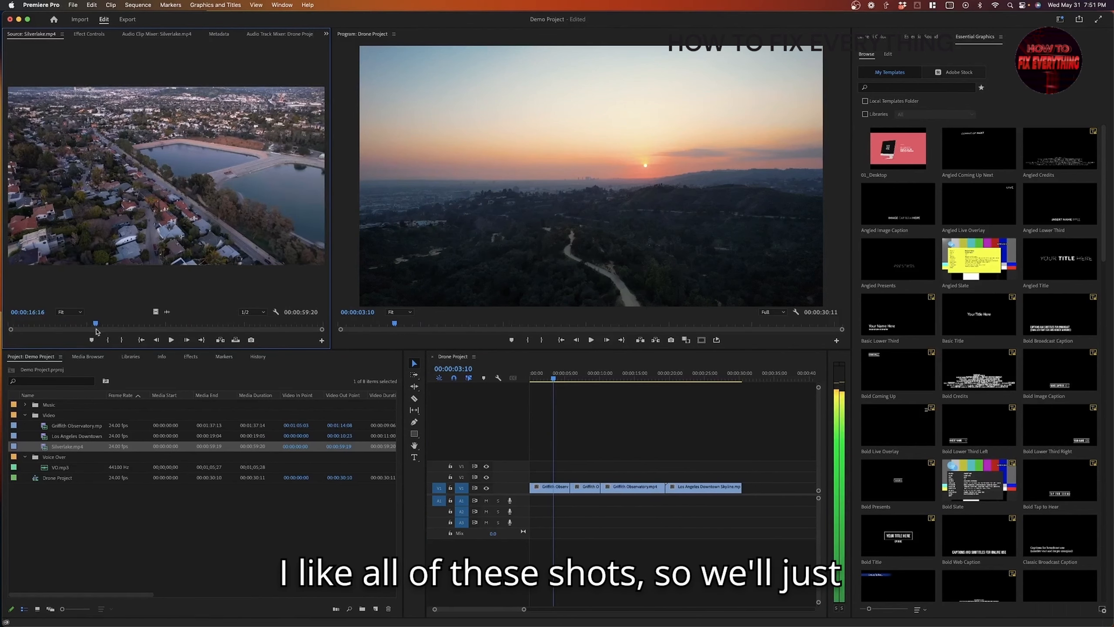
click(130, 342)
drag(156, 312, 742, 495)
drag(687, 551, 687, 552)
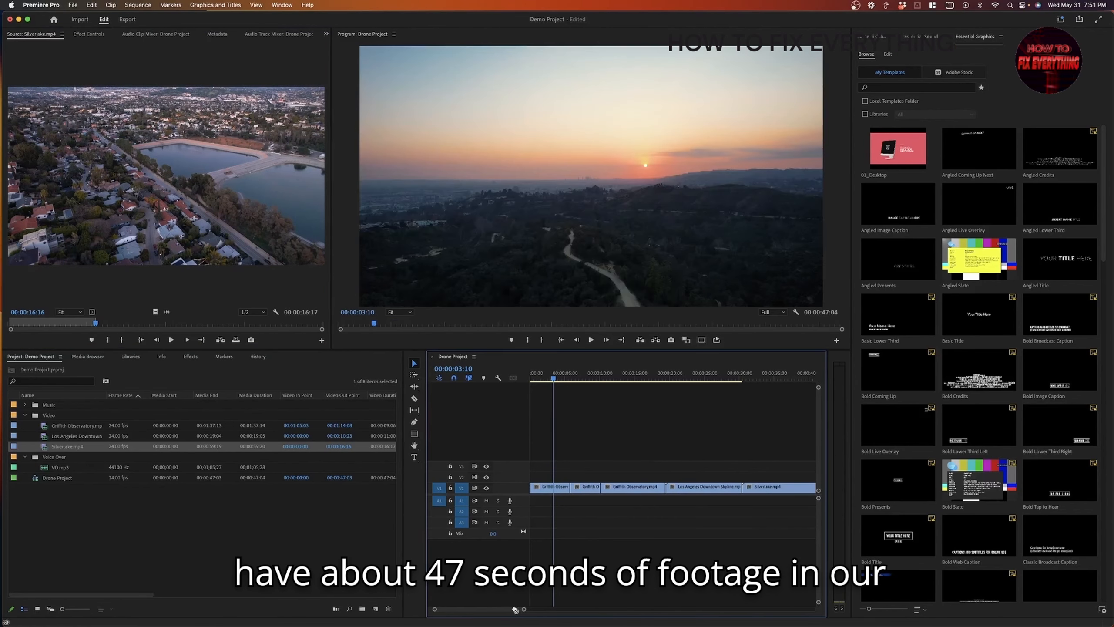
Open VO.mp3 from the Voice Over bin and place its audio at the start of track A2.
drag(522, 609, 543, 611)
click(155, 509)
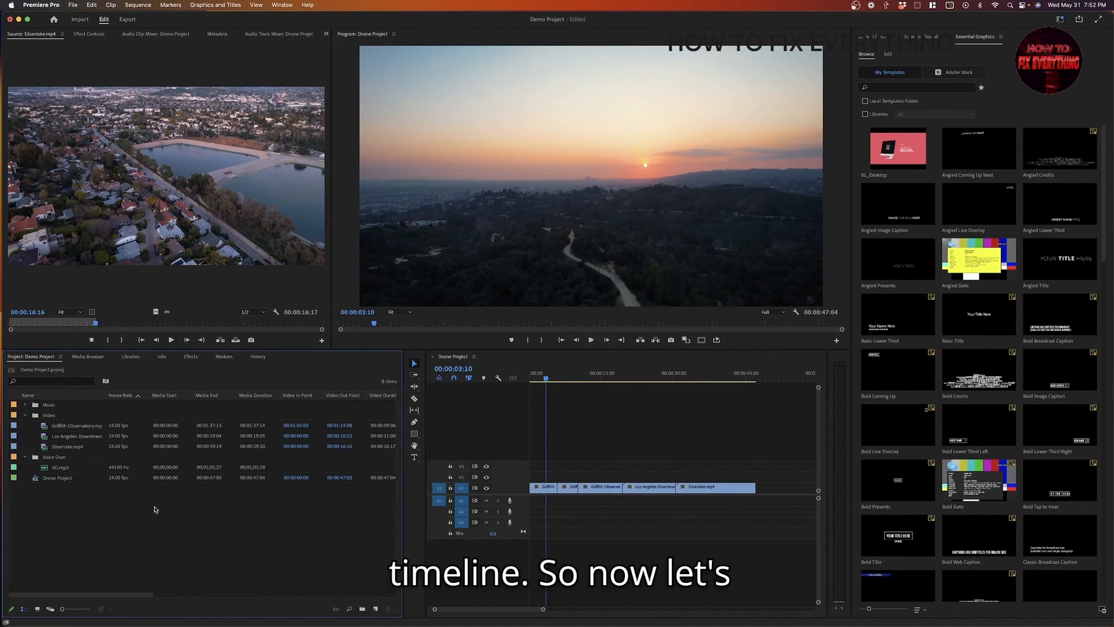
double_click(43, 468)
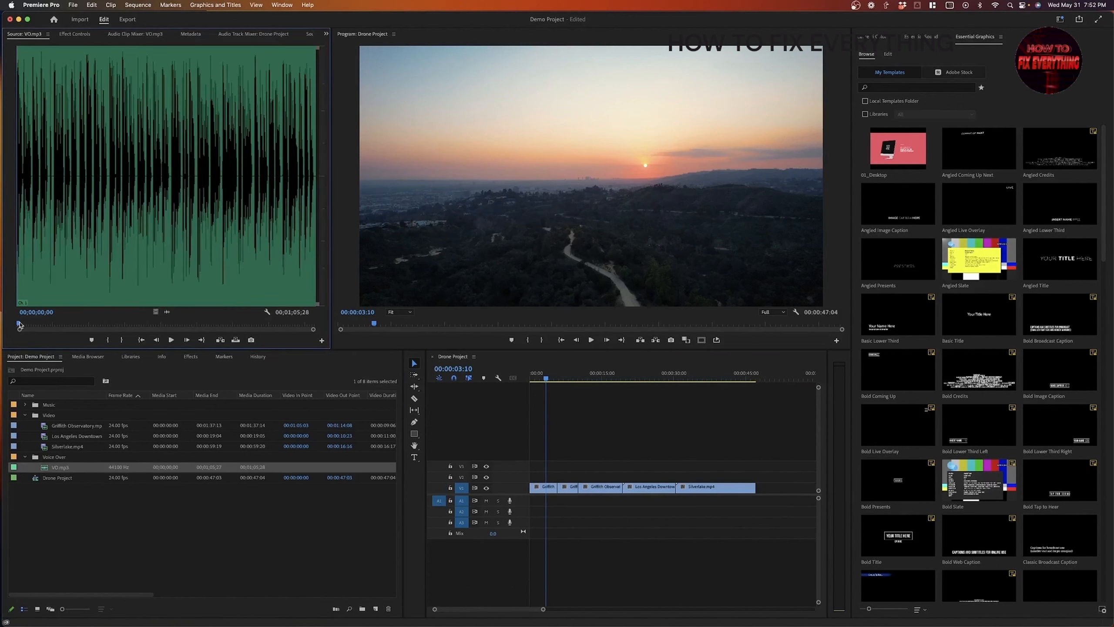
mouse_move(167, 311)
mouse_down()
mouse_move(551, 518)
mouse_move(518, 509)
mouse_up()
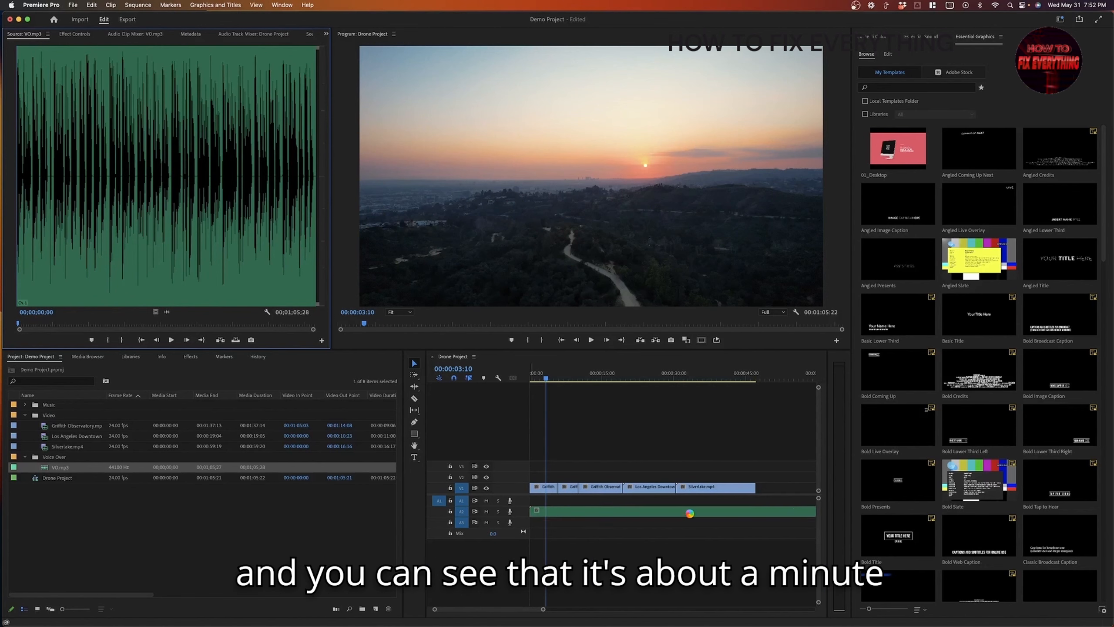
Extend the end of the Silverlake.mp4 clip on V1 to line up with the end of the voice-over.
scroll(690, 516, right, 3)
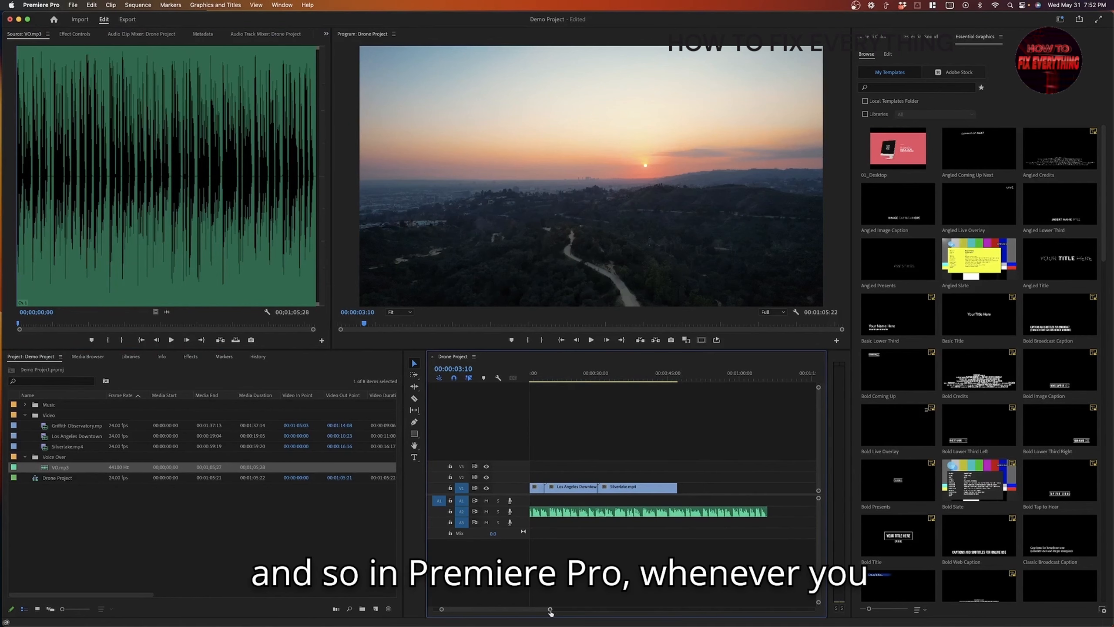
drag(551, 613, 534, 614)
scroll(600, 508, left, 4)
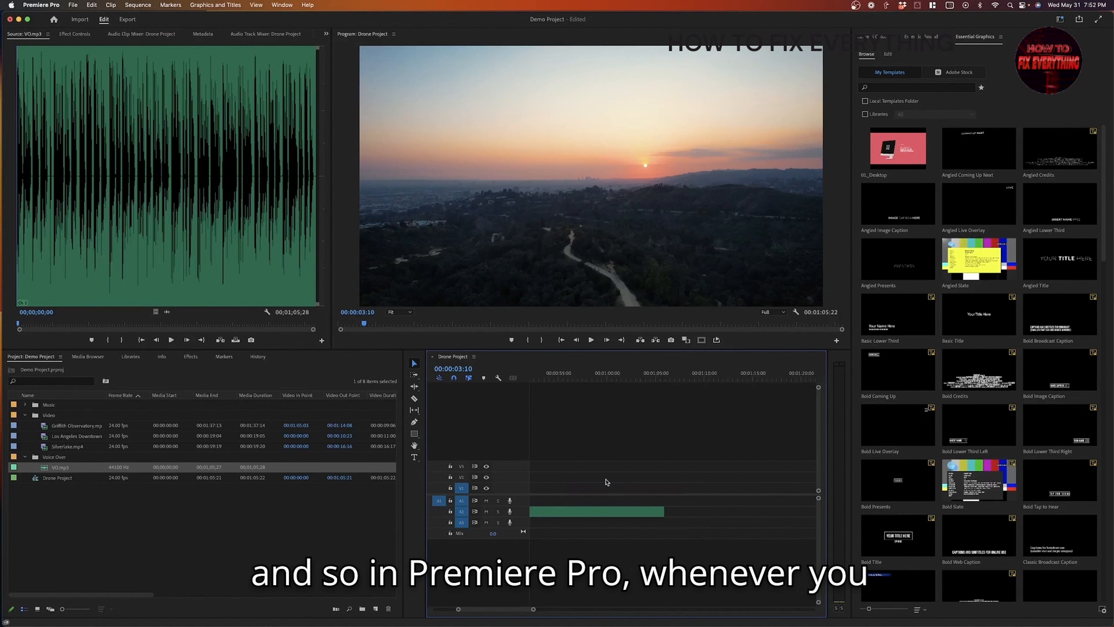
scroll(578, 489, left, 1)
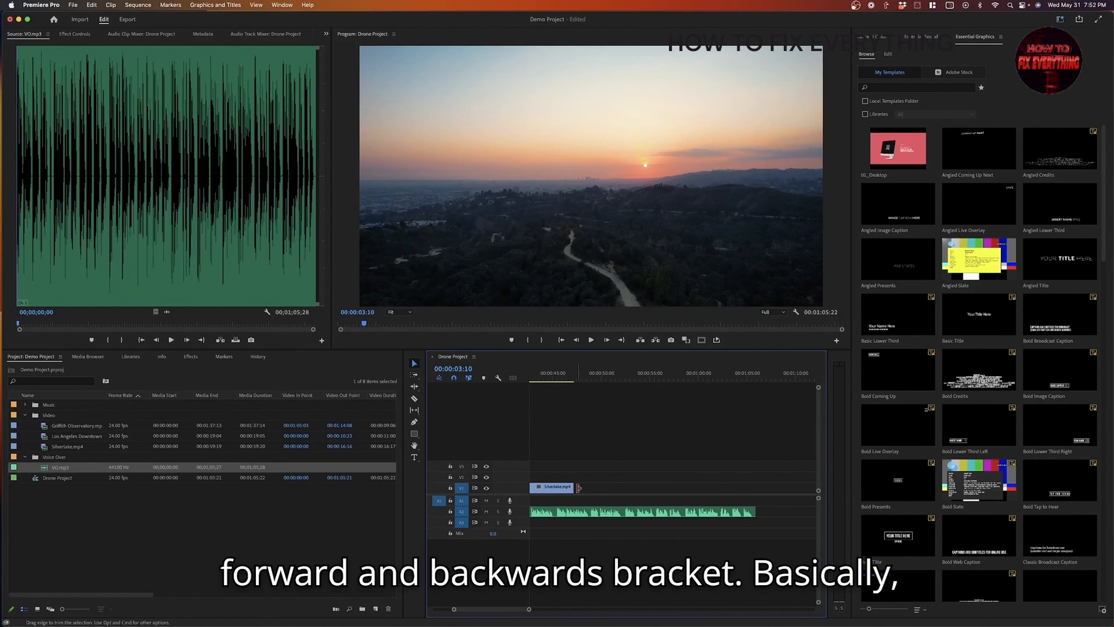
drag(578, 488, 764, 488)
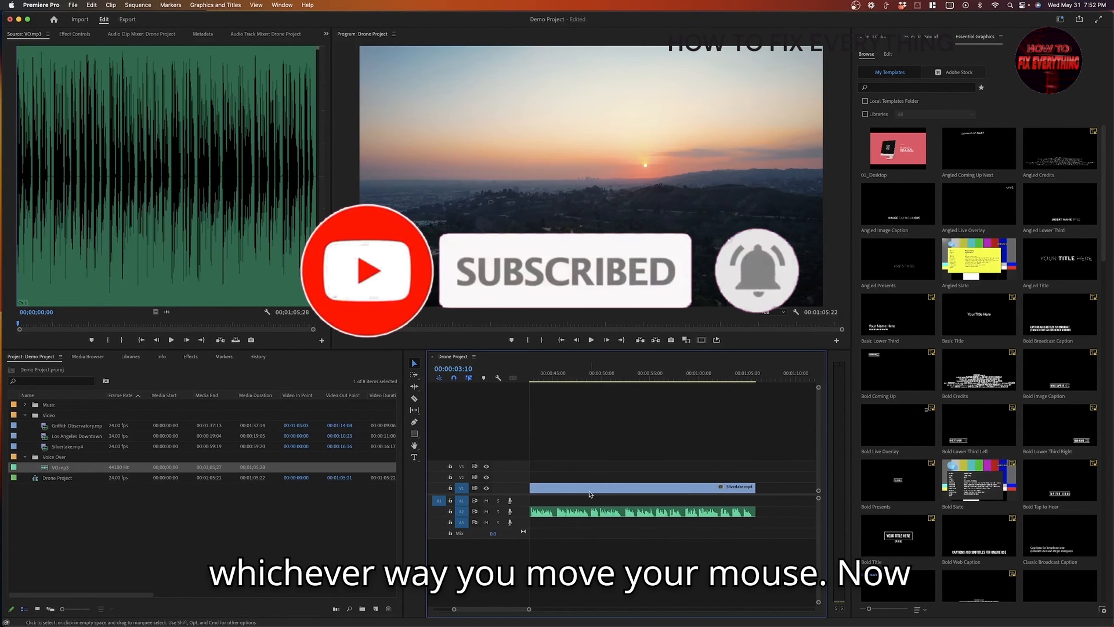
Split the Silverlake.mp4 clip on V1 at 00:00:51:13 with the Razor tool.
click(617, 380)
key(d)
key(Left)
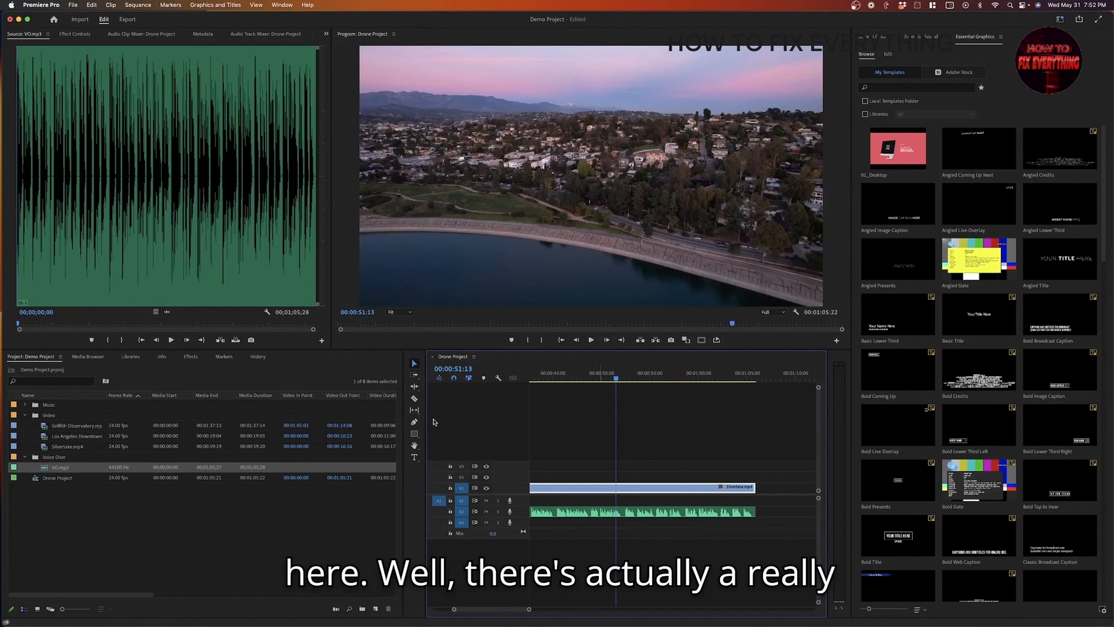
click(415, 400)
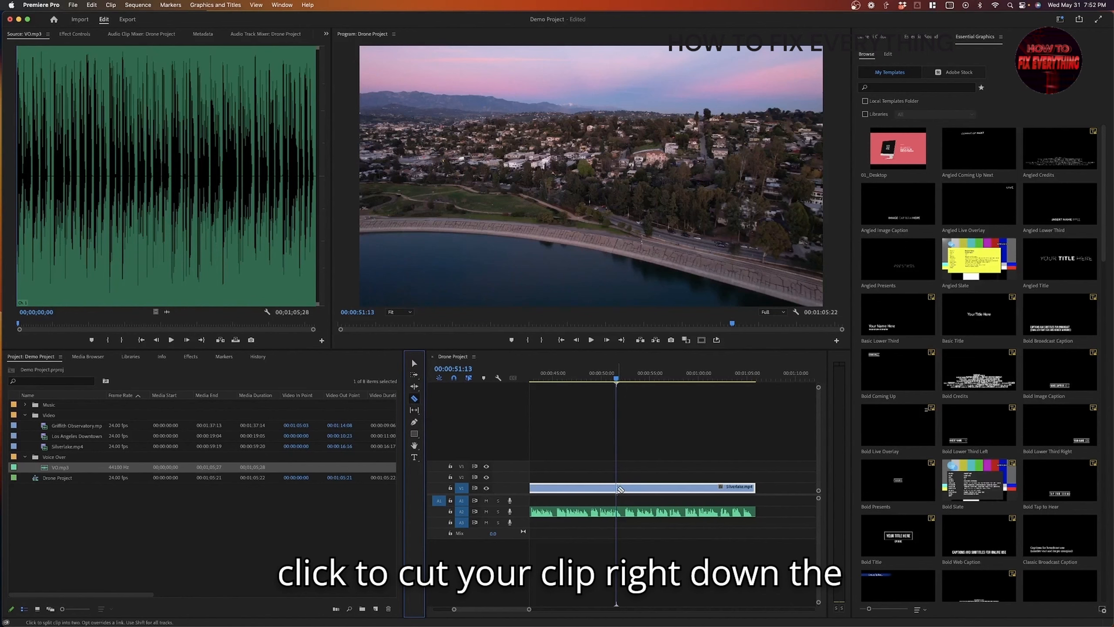
click(617, 488)
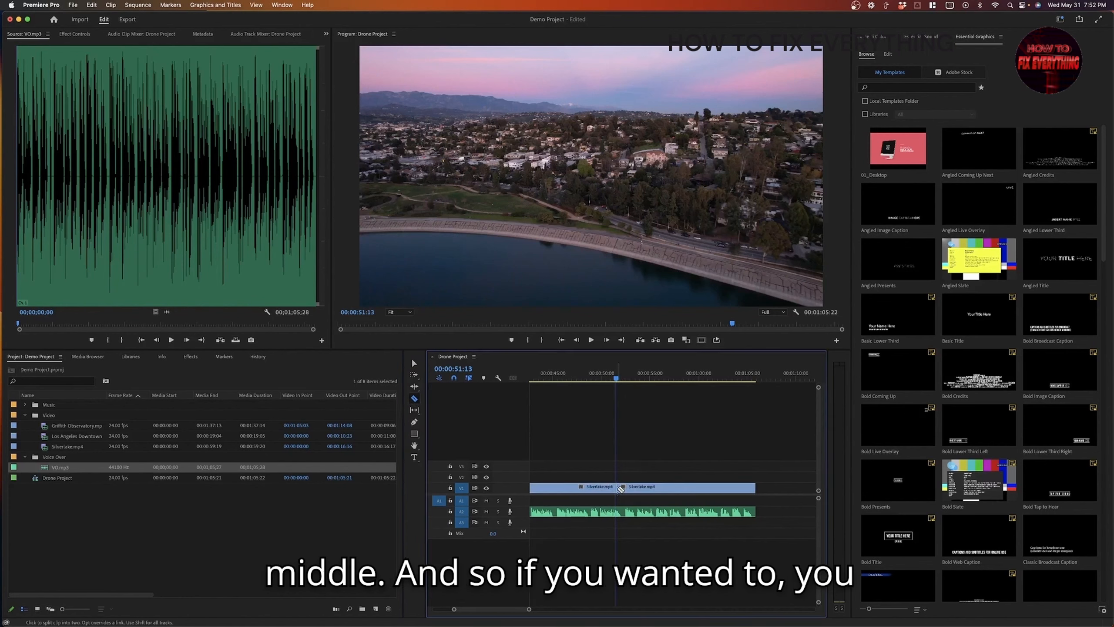
Try deleting the Silverlake.mp4 segment after the 00:00:51:13 cut on V1, and undo the deletion.
key(v)
click(645, 487)
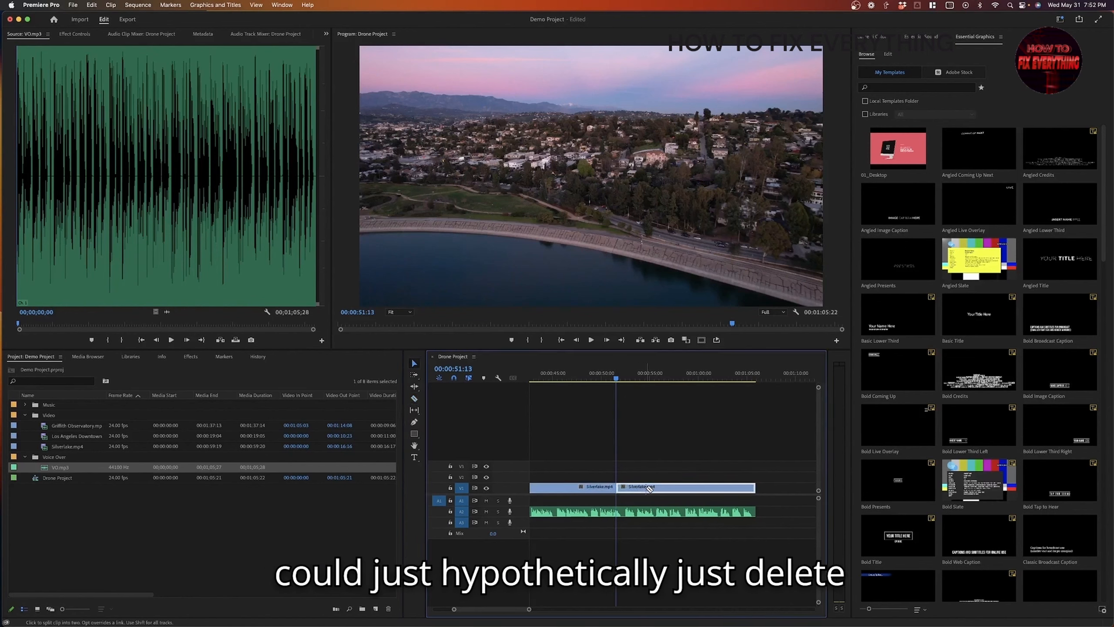
key(Delete)
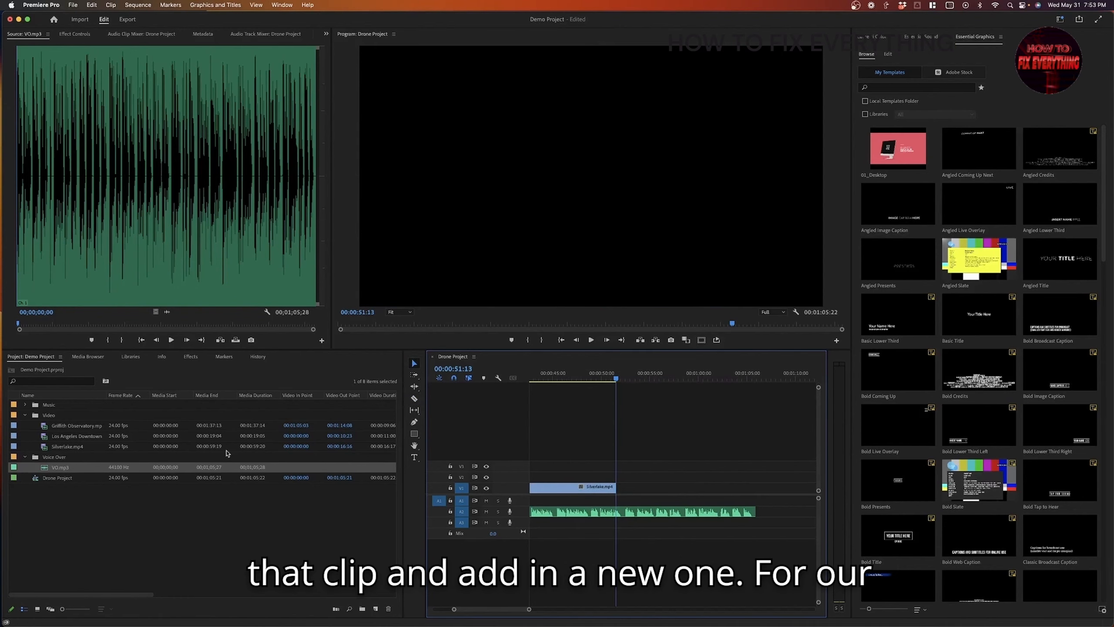
key(super+z)
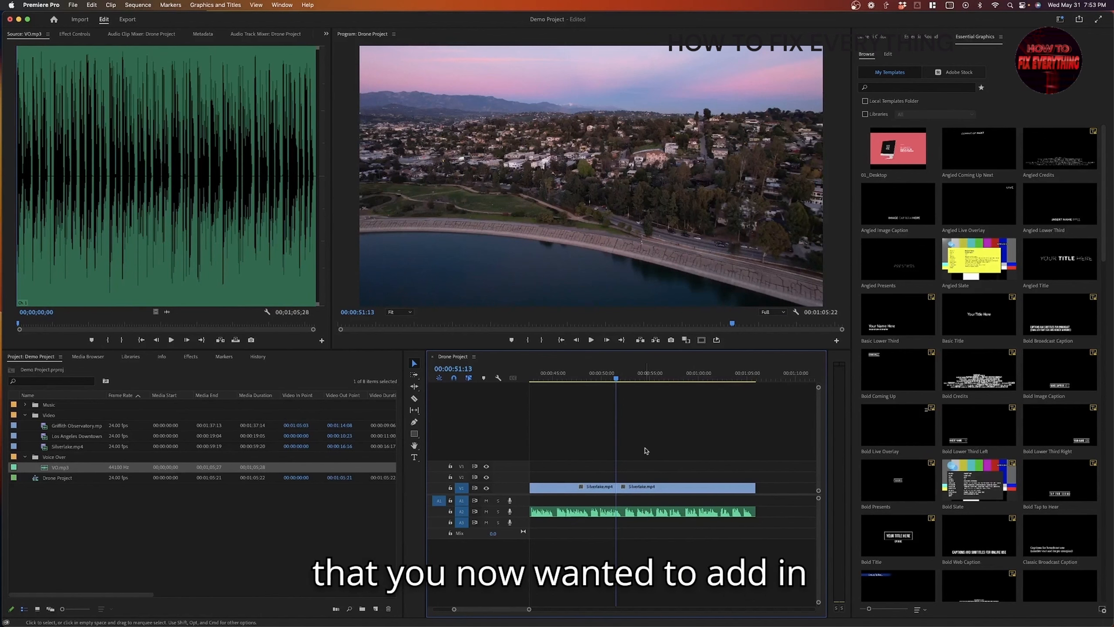
Open Price of Freedom Music.mp3 from the Music bin and mark its in point at the beginning and out point at 00;01;05;11.
scroll(645, 450, left, 5)
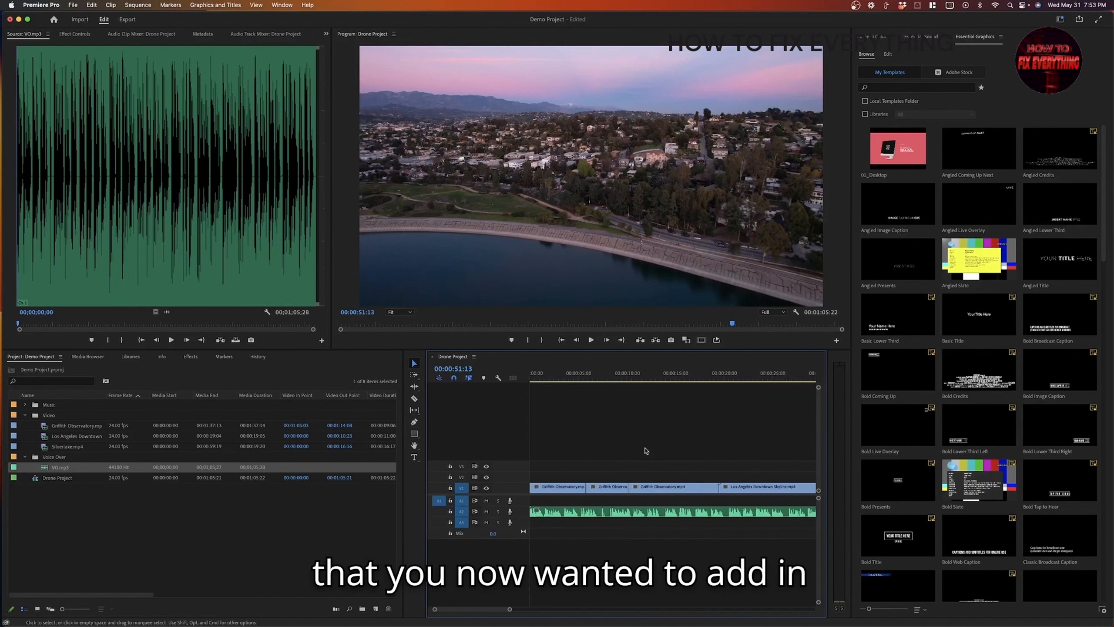
click(25, 406)
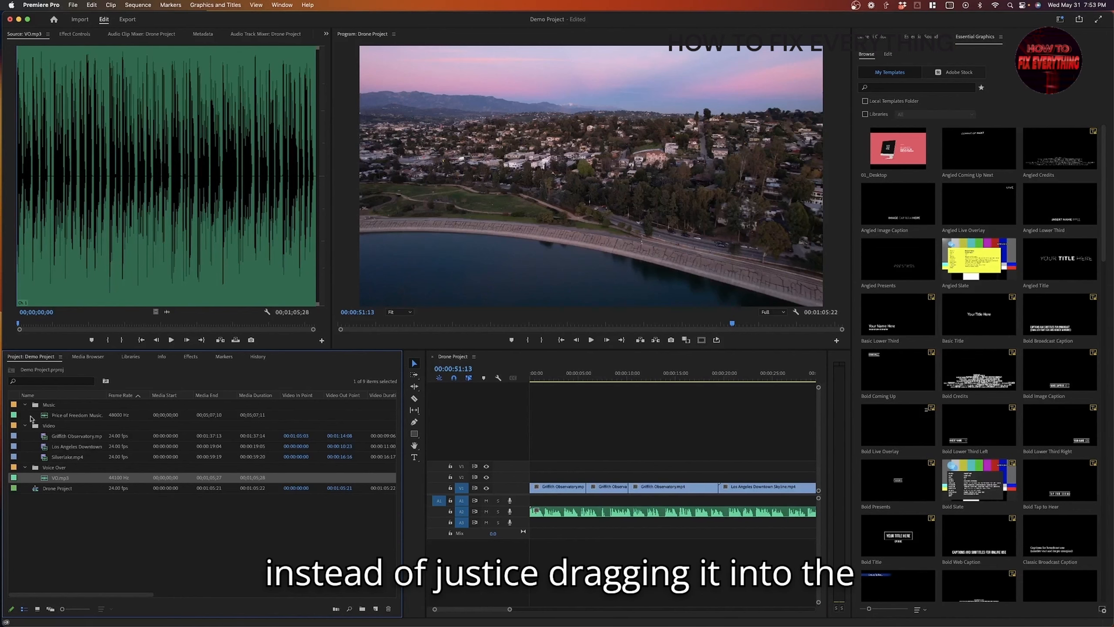
double_click(43, 414)
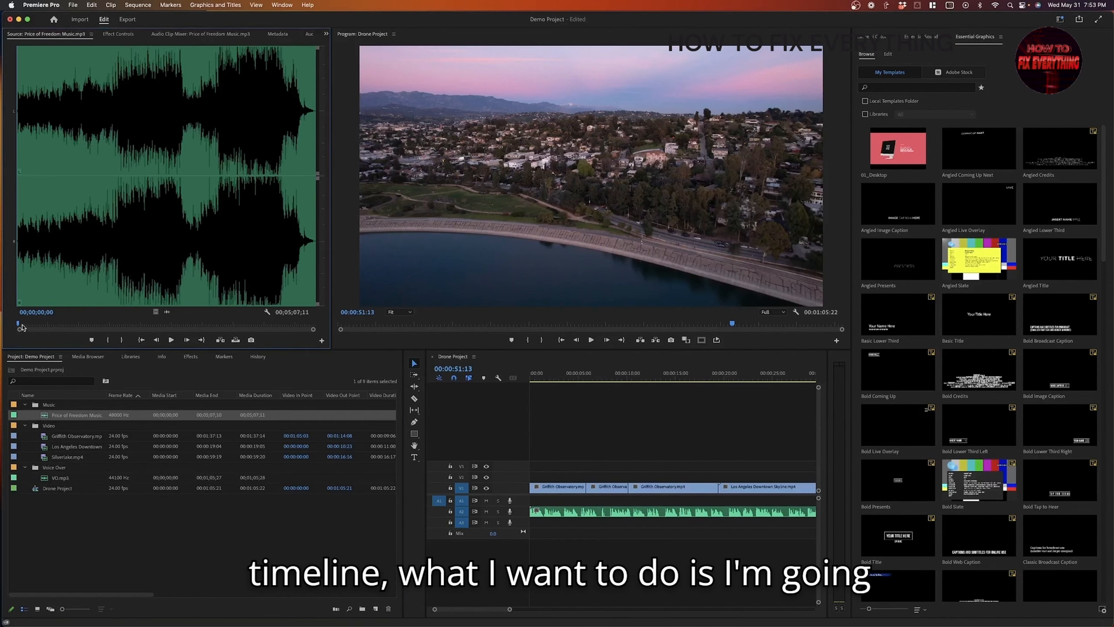
click(110, 340)
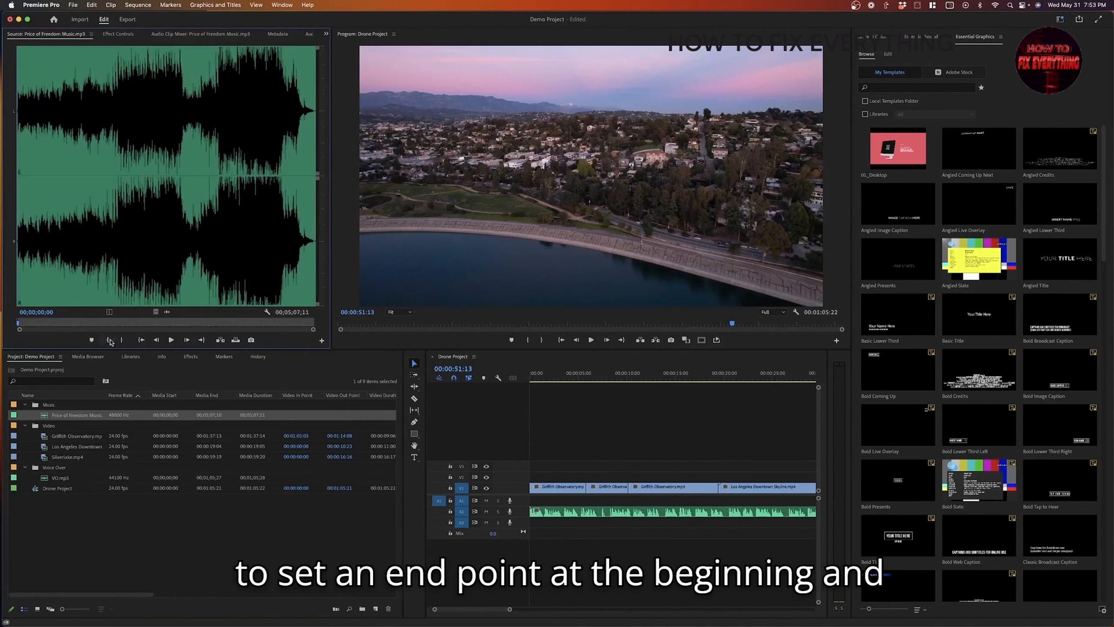
click(105, 323)
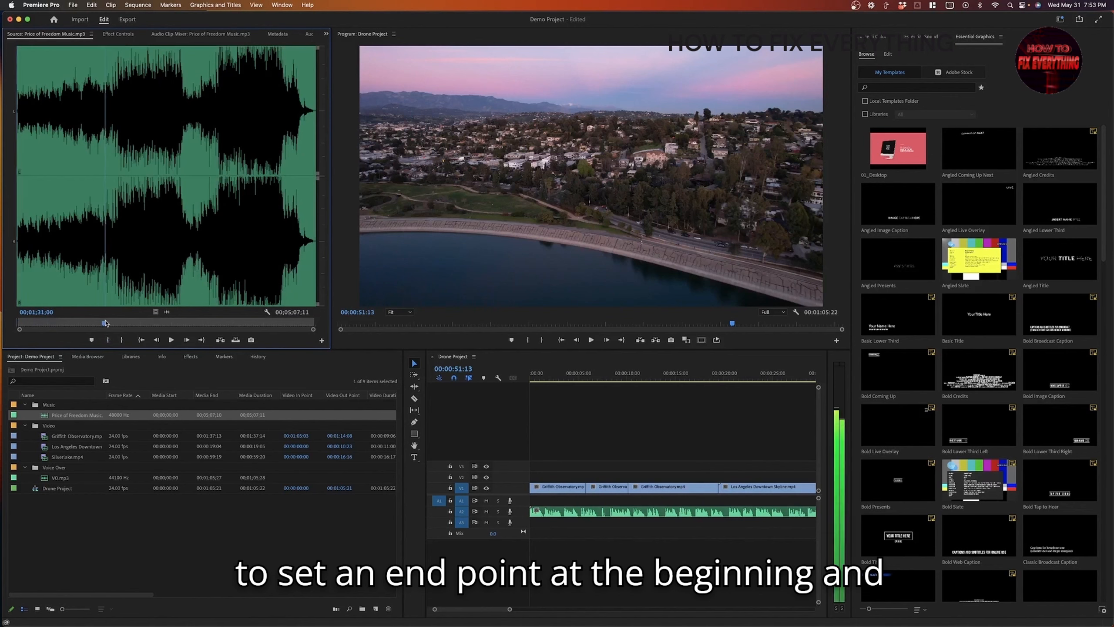
click(79, 323)
click(121, 339)
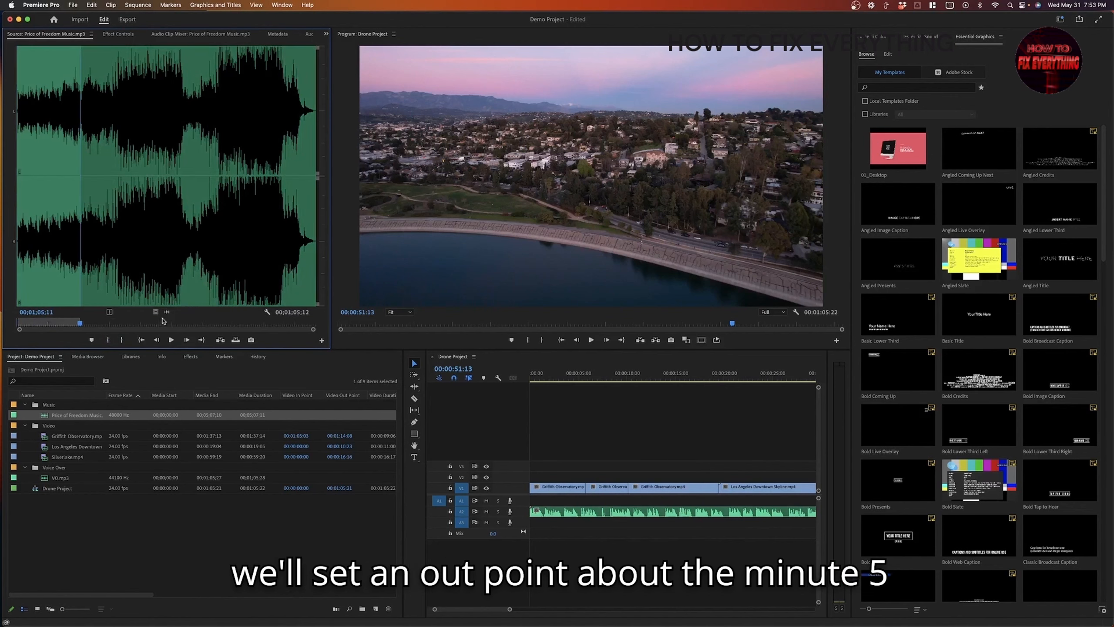
Place the marked music's audio at the sequence start on a new track A4 and increase that track's height.
drag(166, 313, 527, 546)
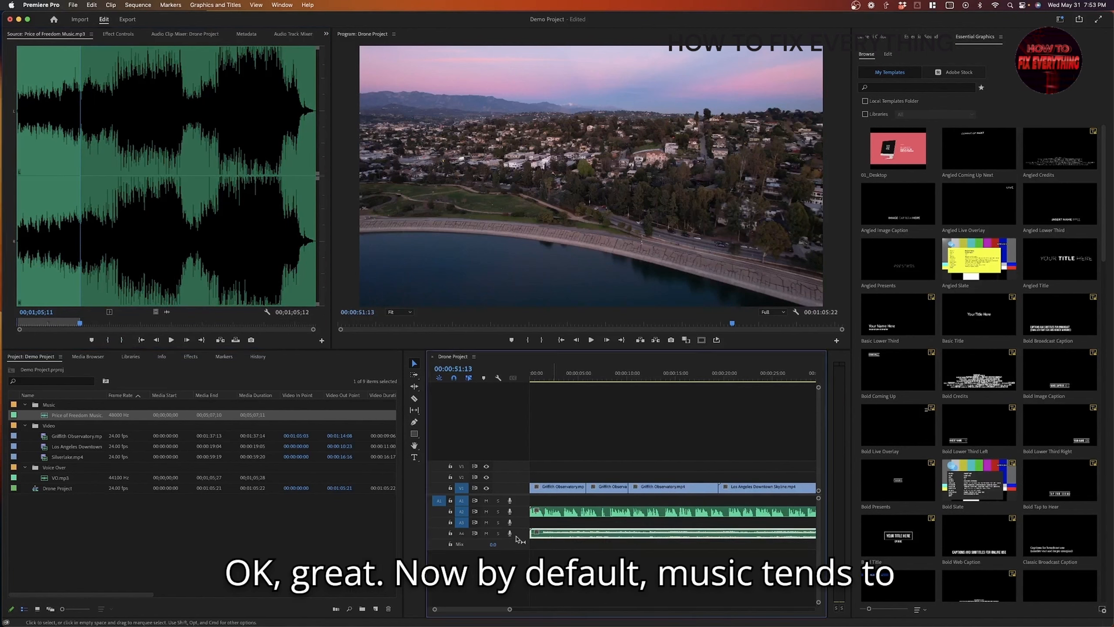
drag(517, 562, 520, 562)
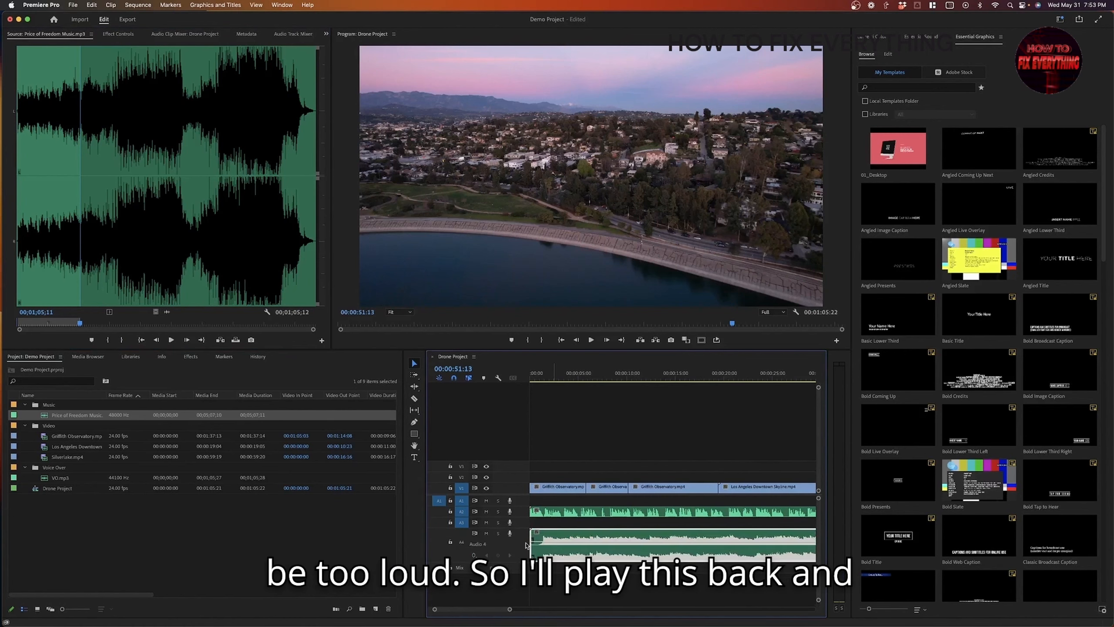
Shift the voice-over clip on A2 about 1.6 seconds later in the sequence.
click(567, 517)
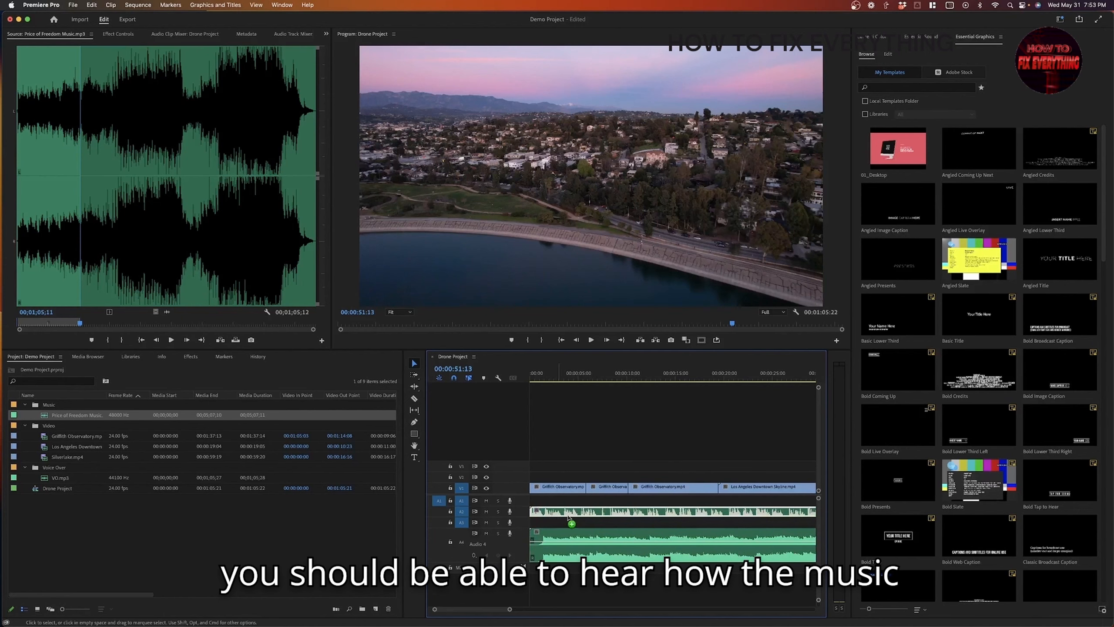
drag(568, 518, 572, 518)
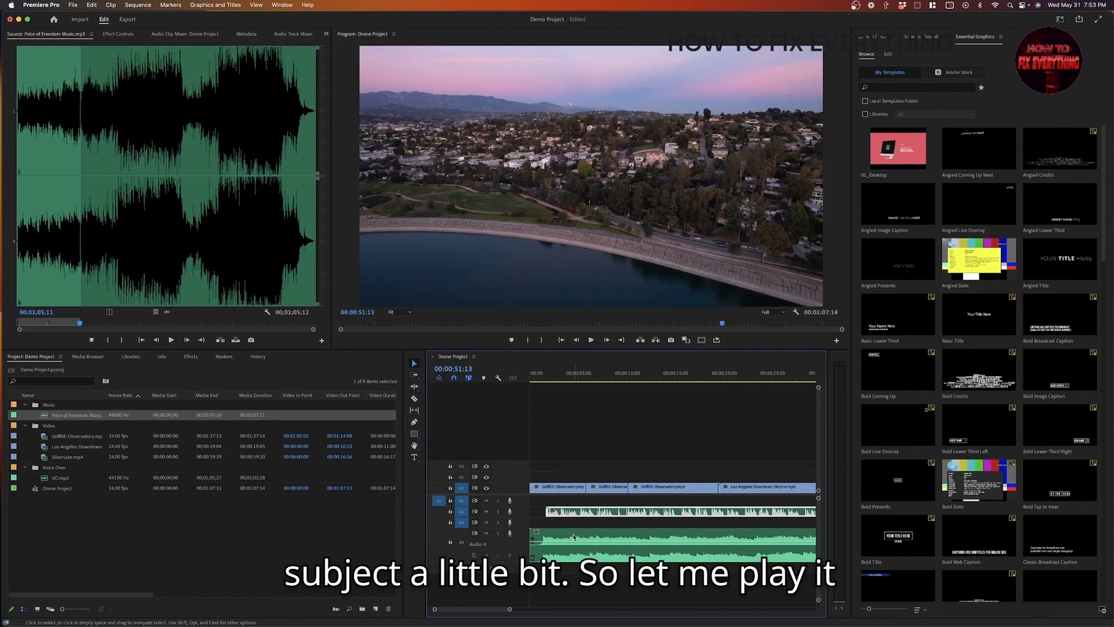
Set the volume level of the music clip on A4 to -26 dB and play back the mix with the voice-over.
key(space)
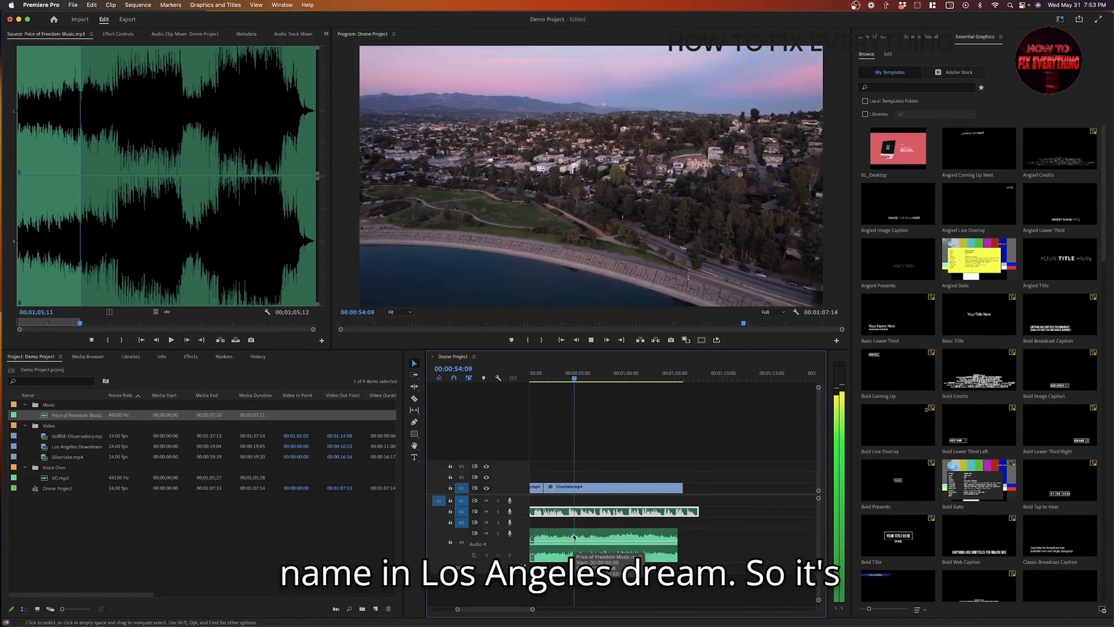
key(space)
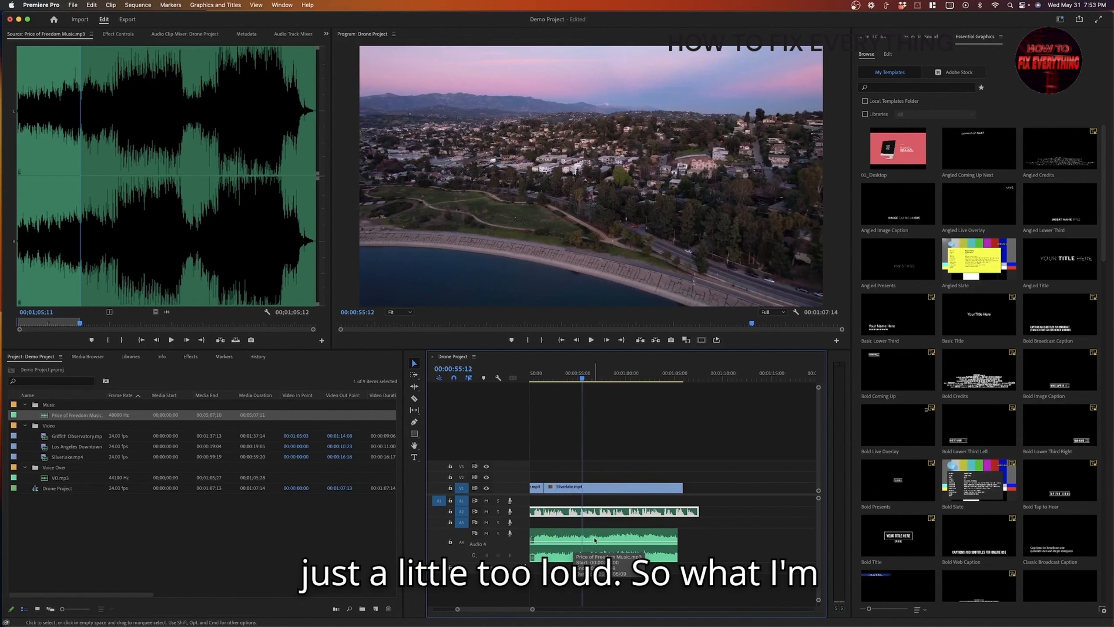
click(595, 537)
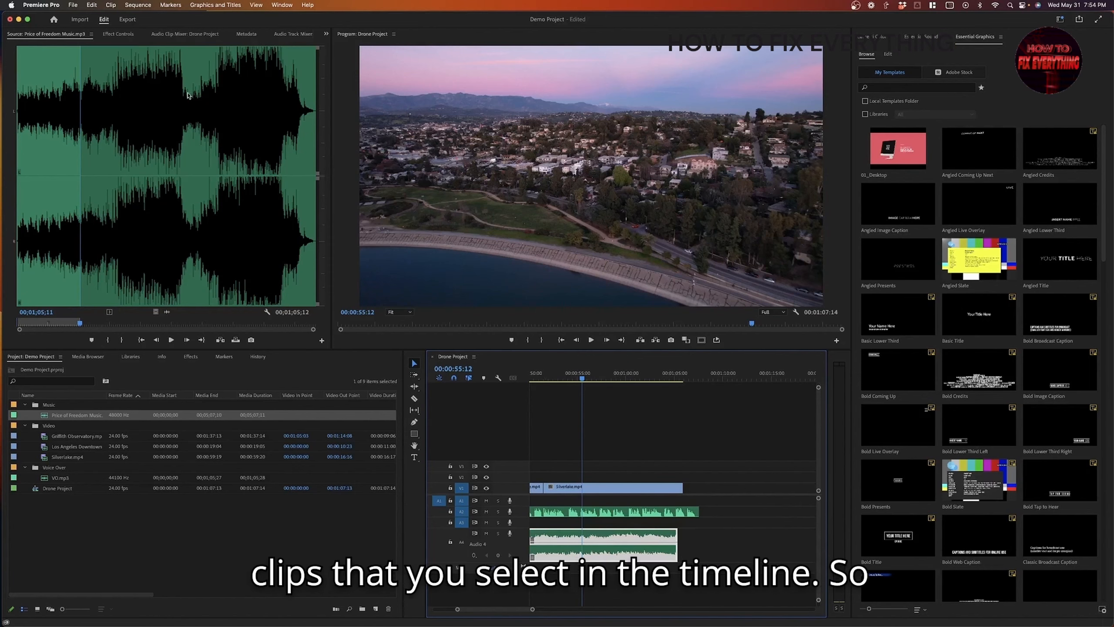
click(124, 36)
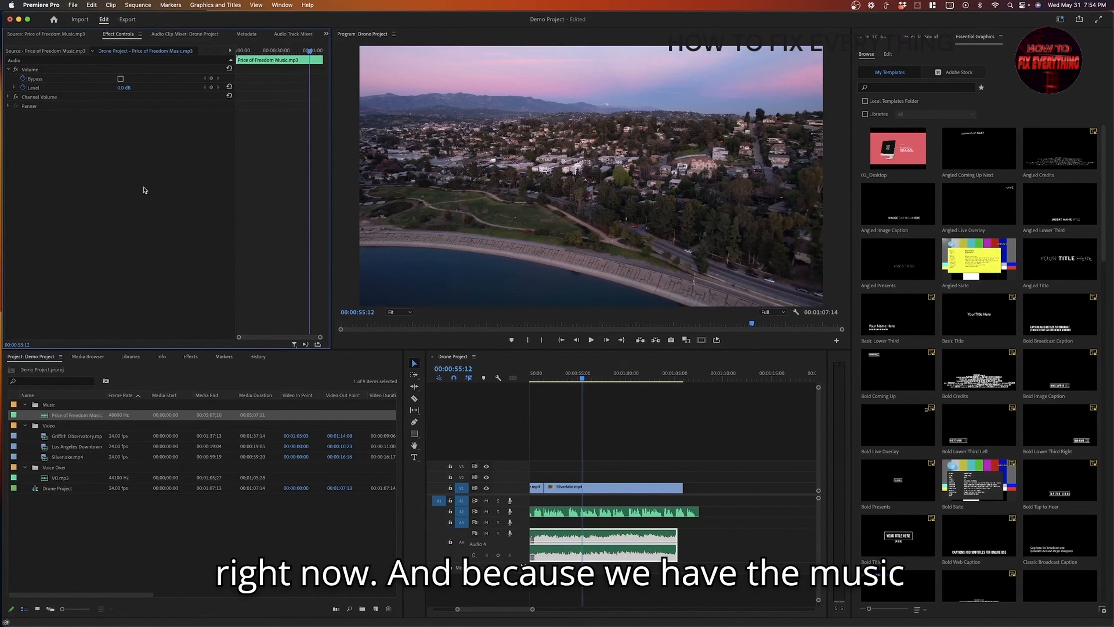
click(22, 88)
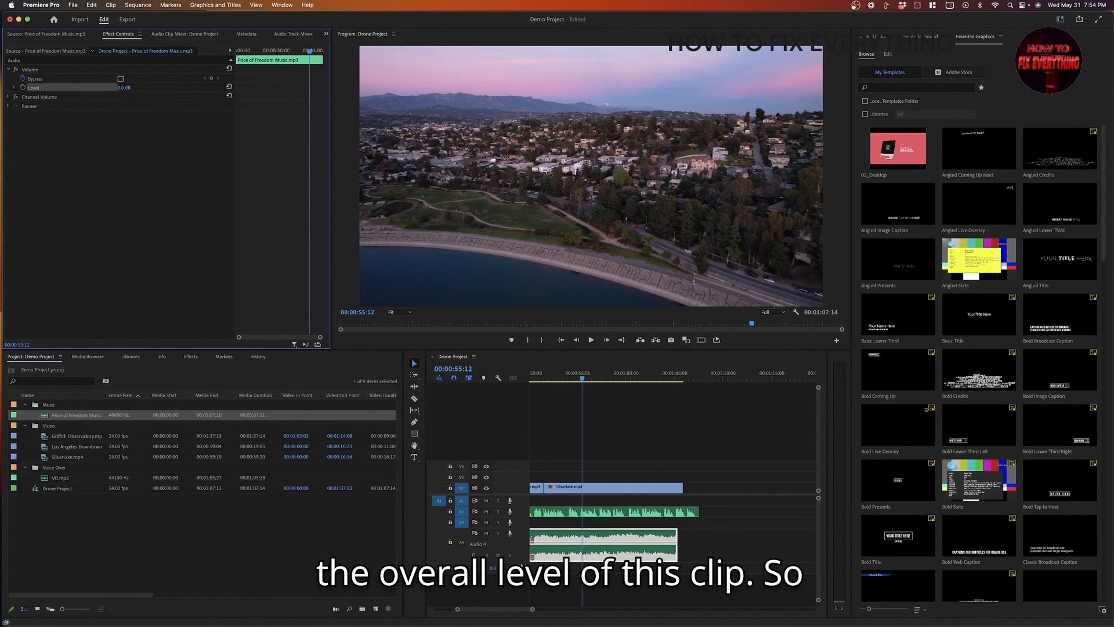
click(139, 87)
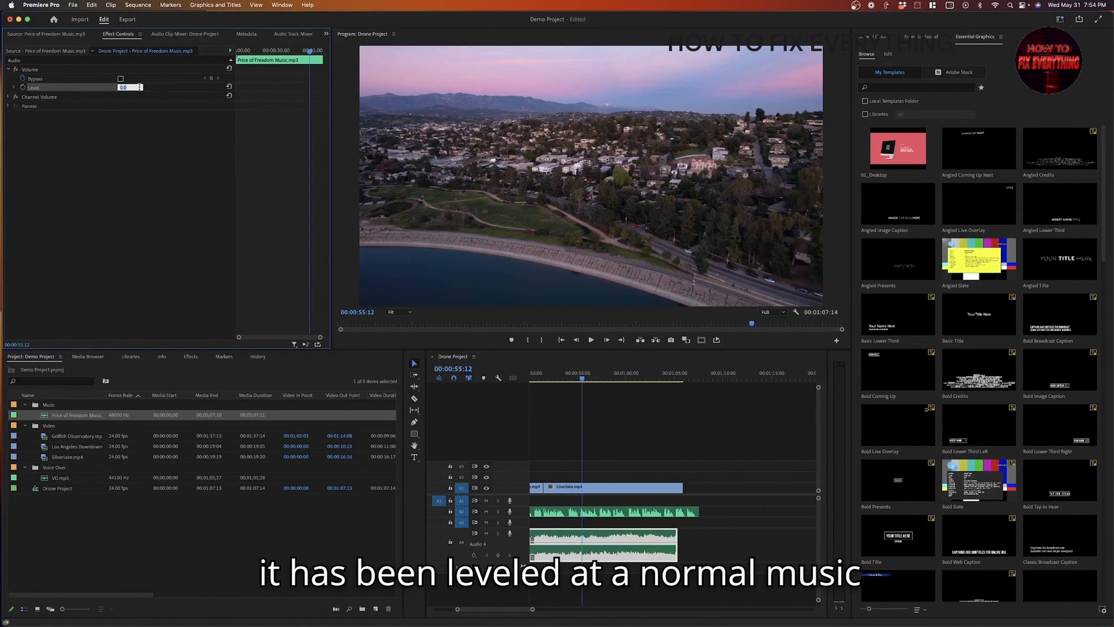
text(-26)
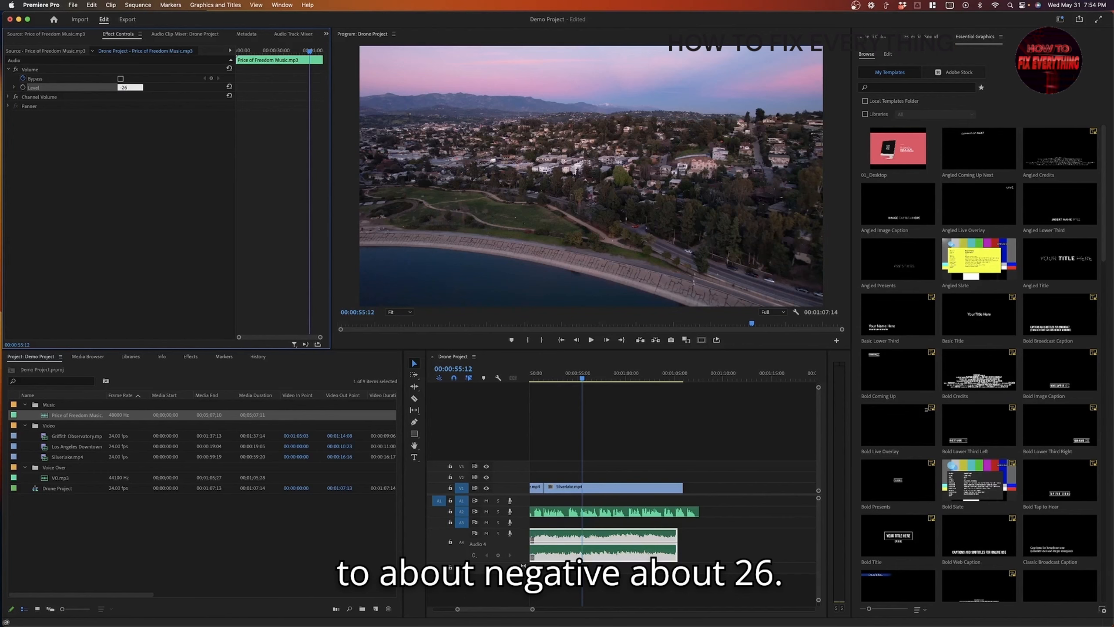
click(572, 436)
click(572, 436)
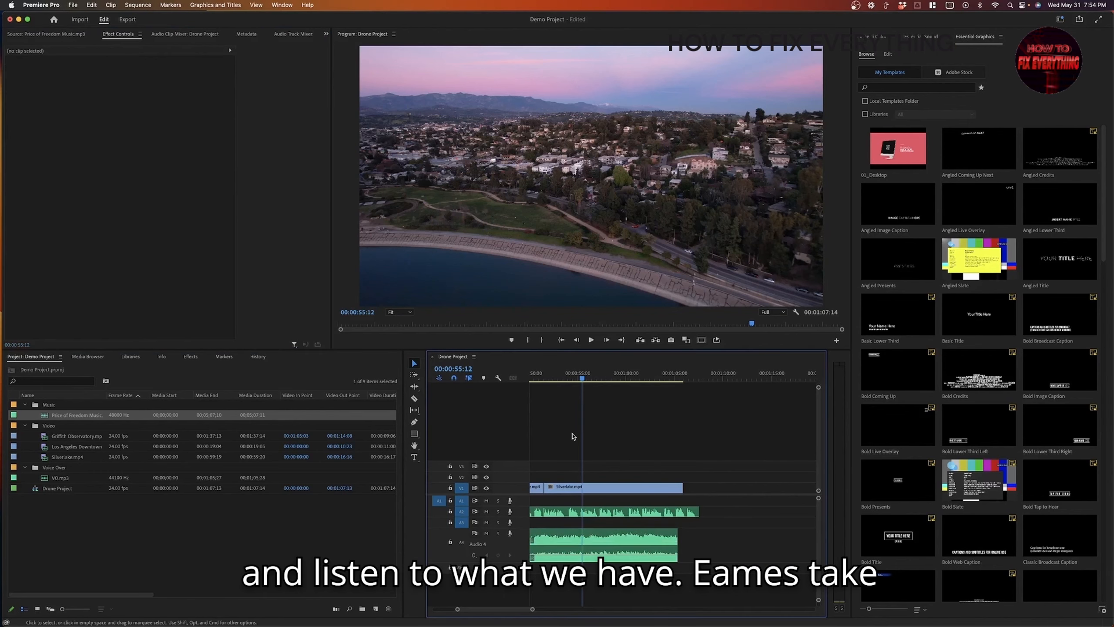
key(space)
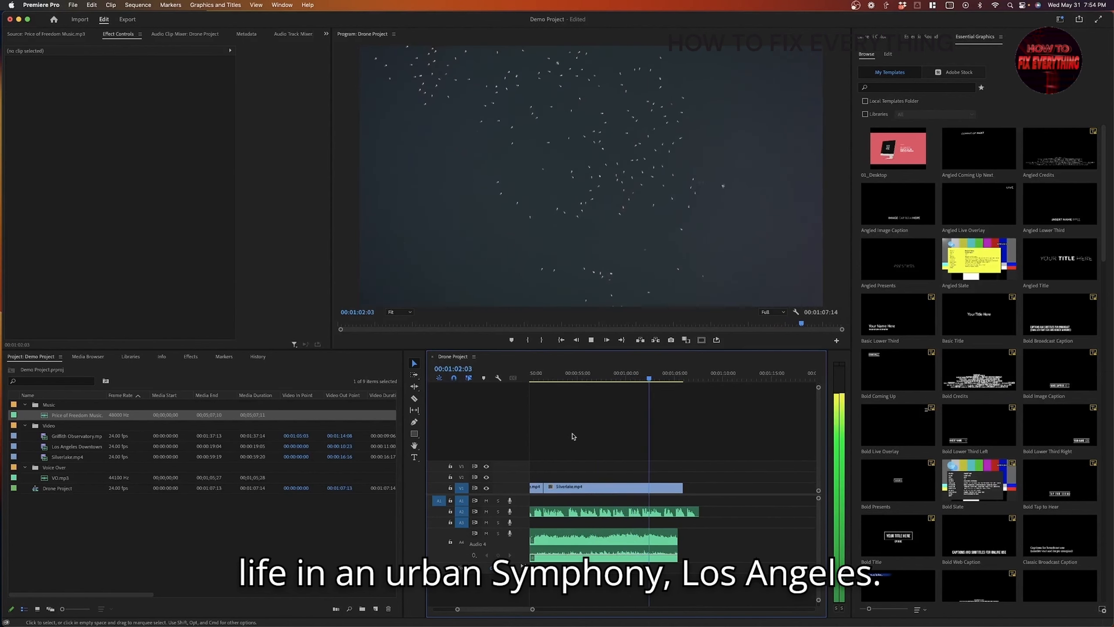
key(space)
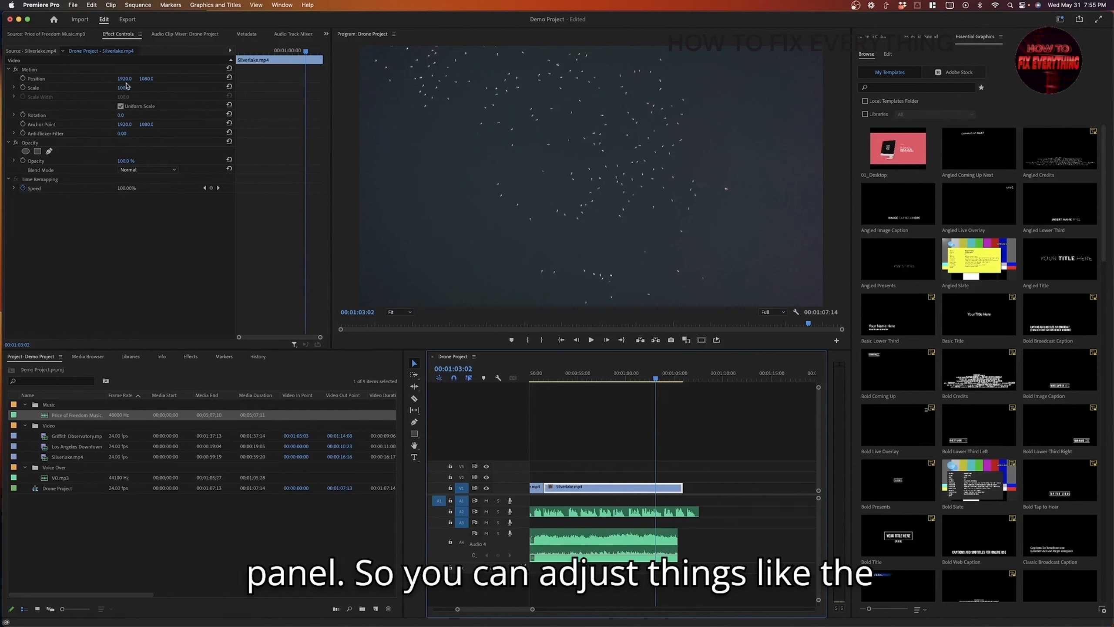
Try adjusting the Scale and Rotation of the last Silverlake.mp4 clip on V1, and undo the changes.
drag(124, 79, 155, 95)
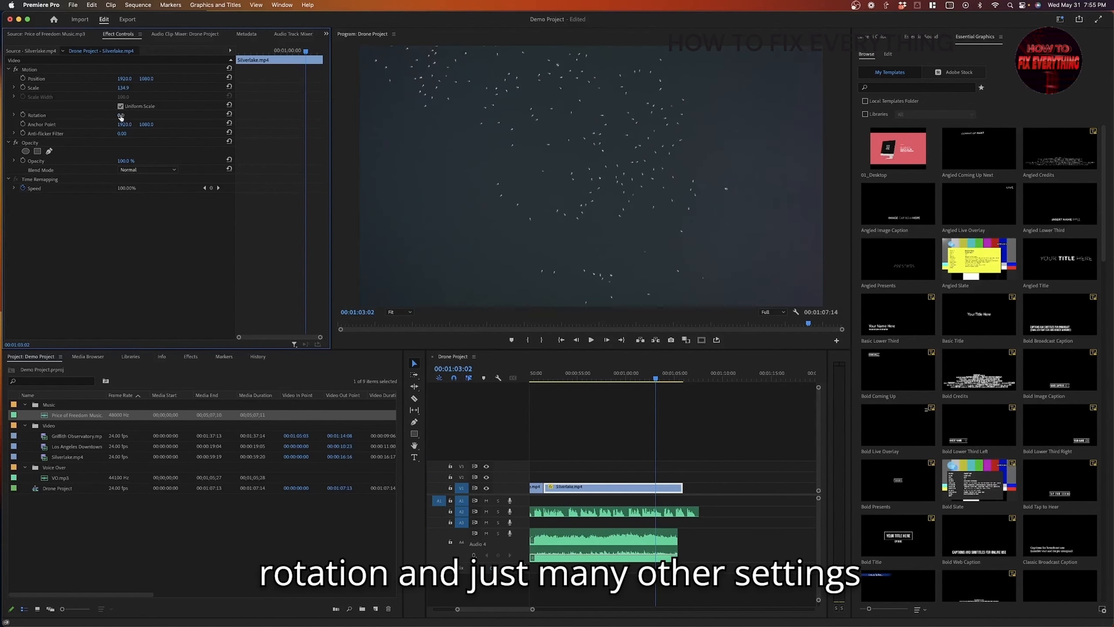
mouse_move(127, 115)
mouse_down()
mouse_move(140, 115)
mouse_move(126, 115)
mouse_up()
key(super+z)
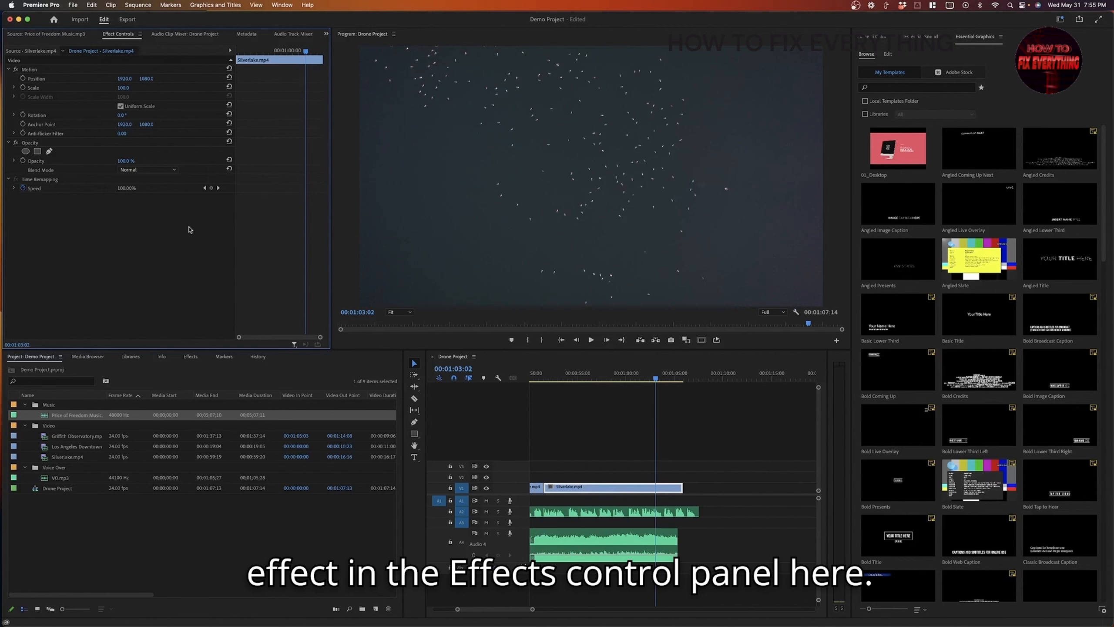
Return the playhead to the start of the sequence and select the first Griffith Observatory.mp4 clip on V1.
click(645, 479)
scroll(645, 480, left, 10)
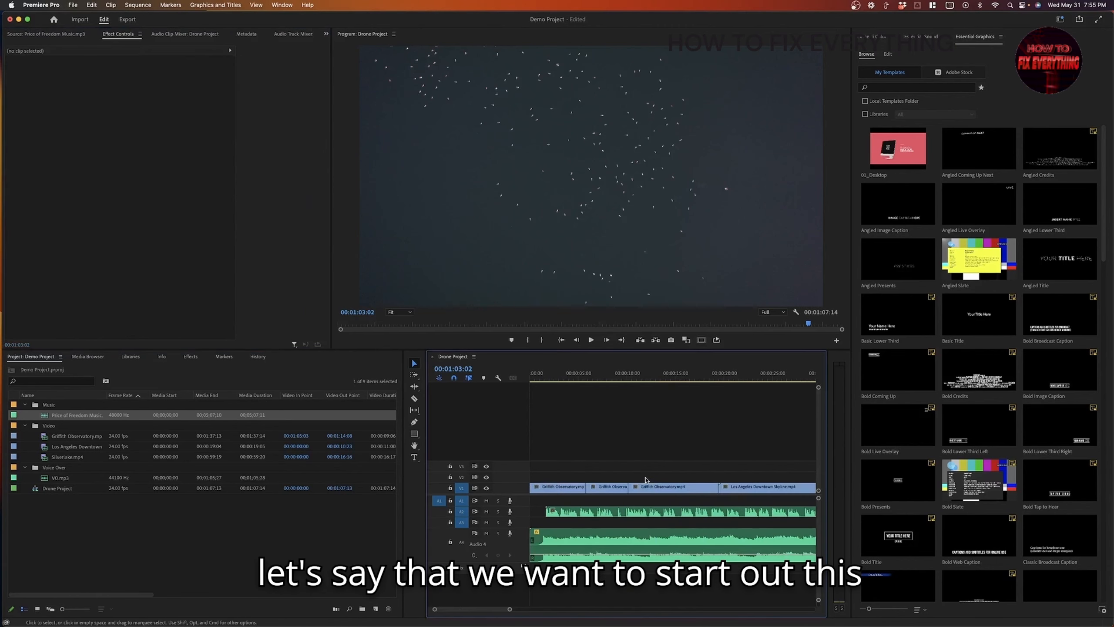
click(564, 376)
key(Home)
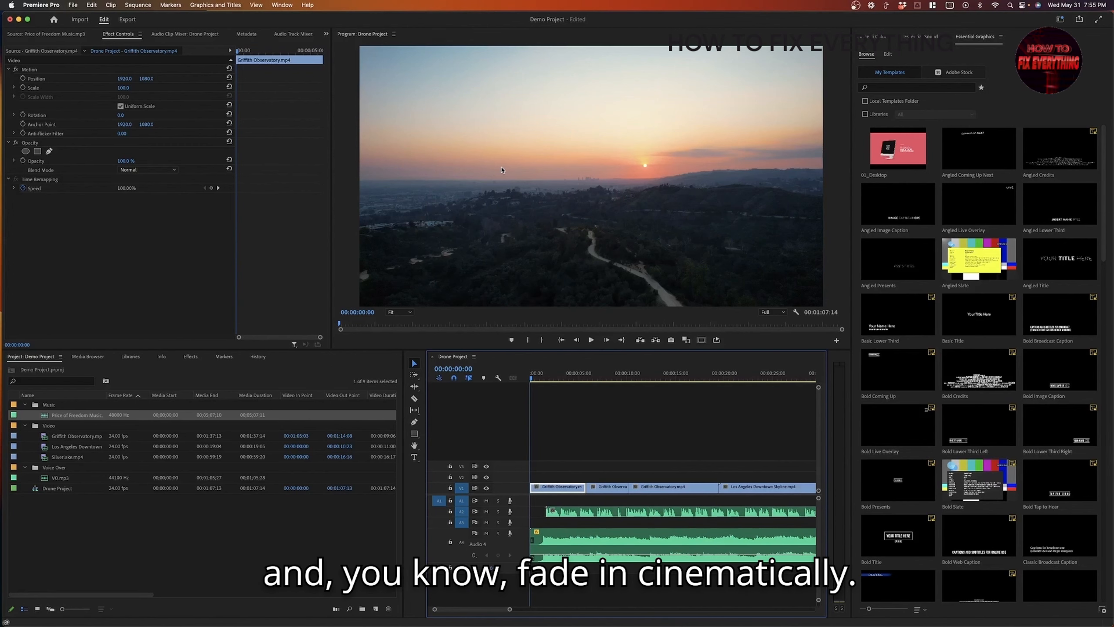
Search the effects for "cross", apply Cross Dissolve to the start of the first Griffith Observatory.mp4 clip on V1, and play back the fade-in.
click(192, 361)
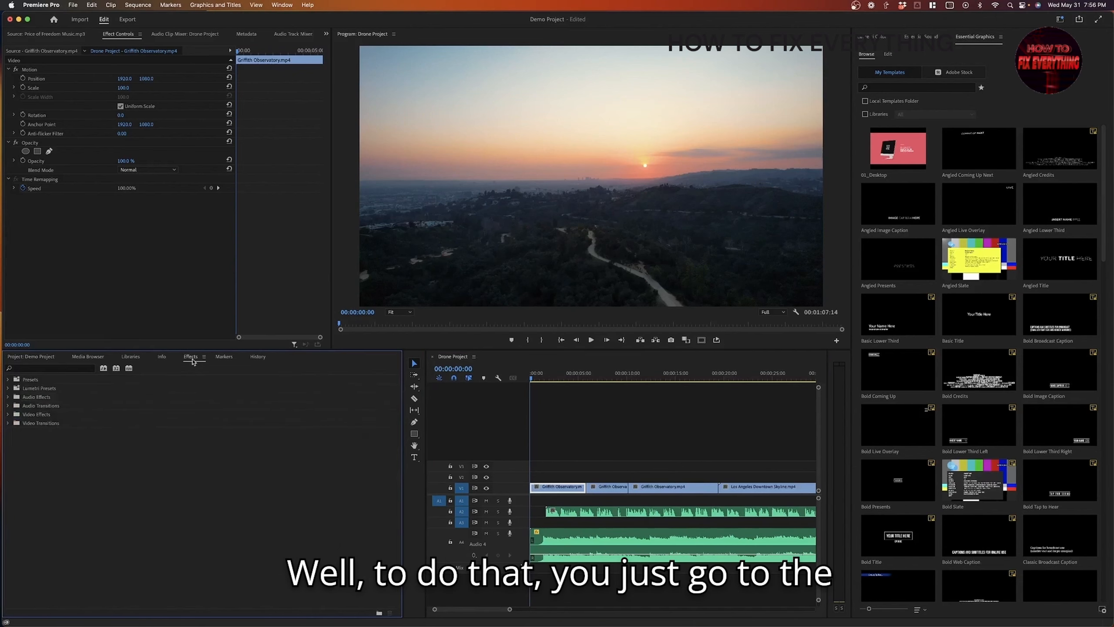
click(30, 369)
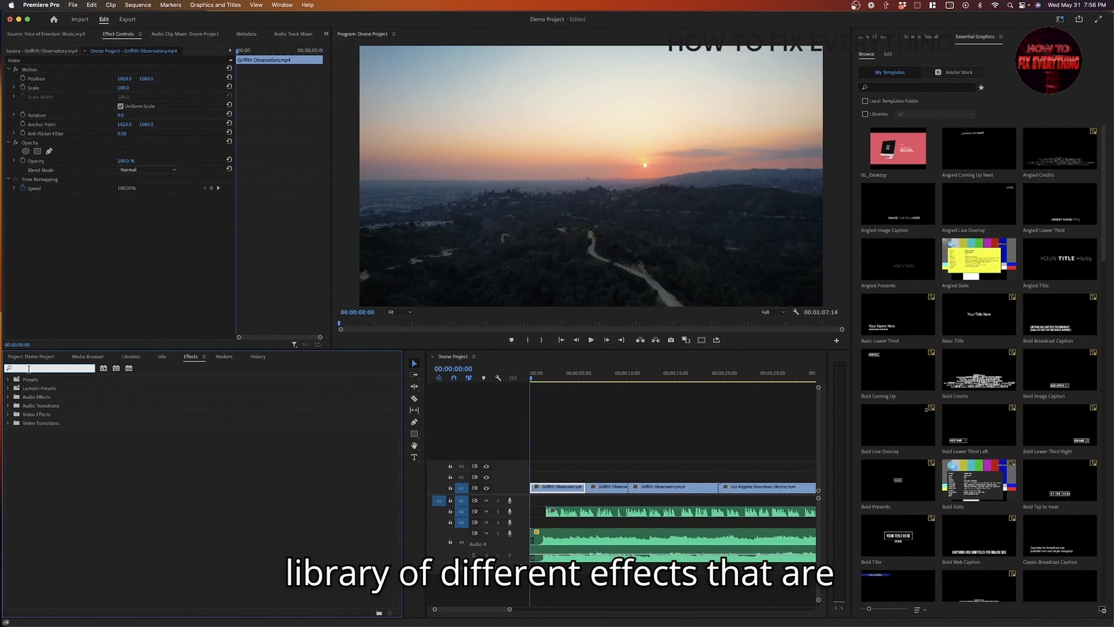
click(7, 406)
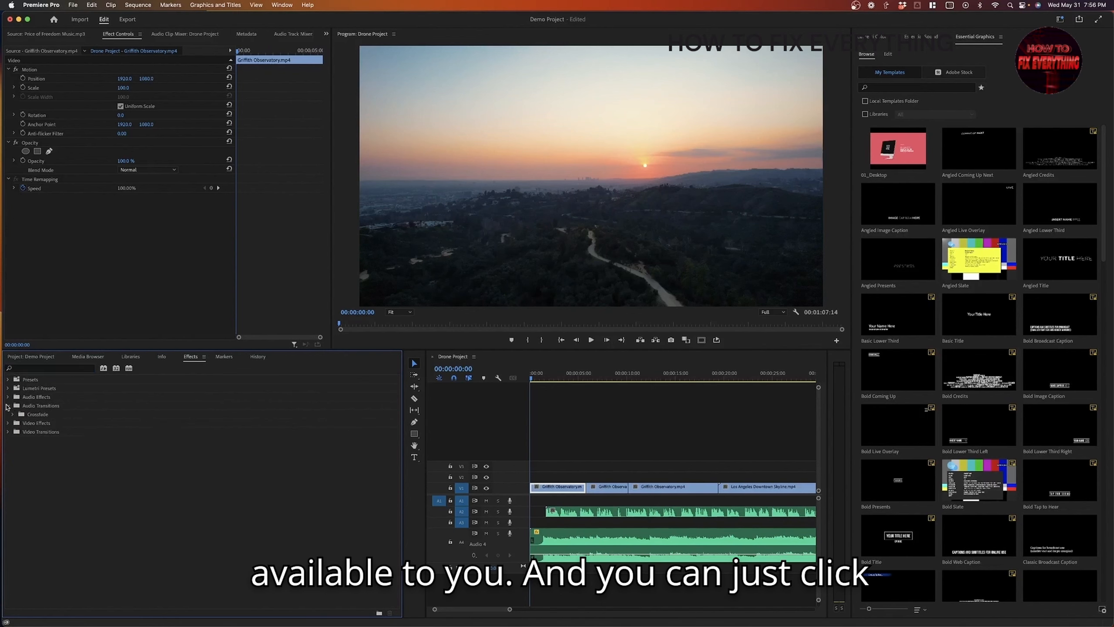
click(8, 422)
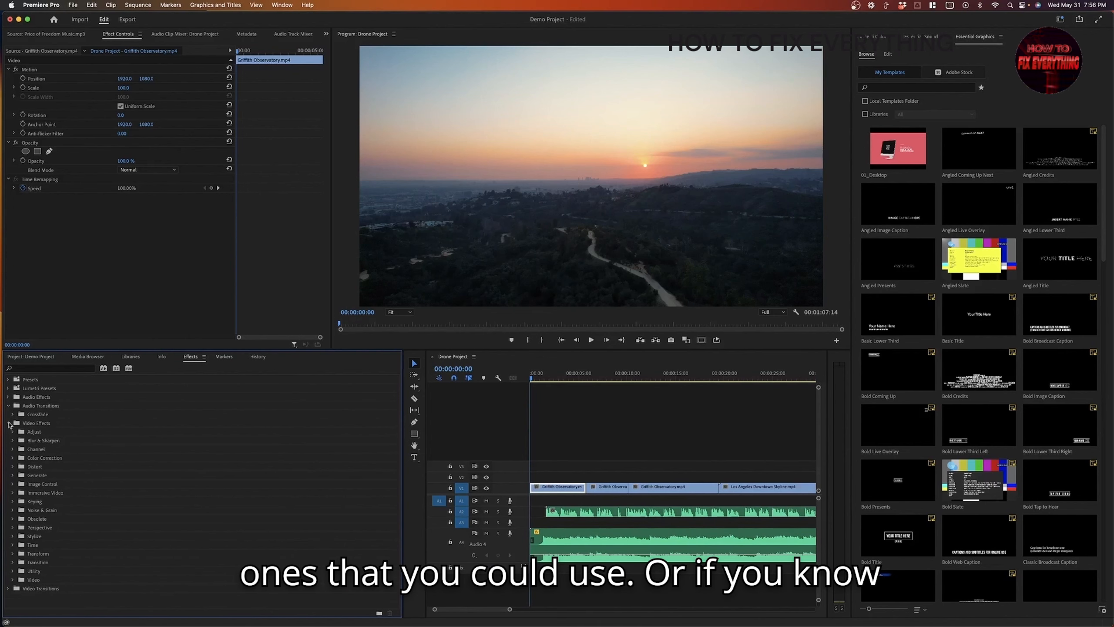
click(8, 423)
click(7, 406)
click(51, 367)
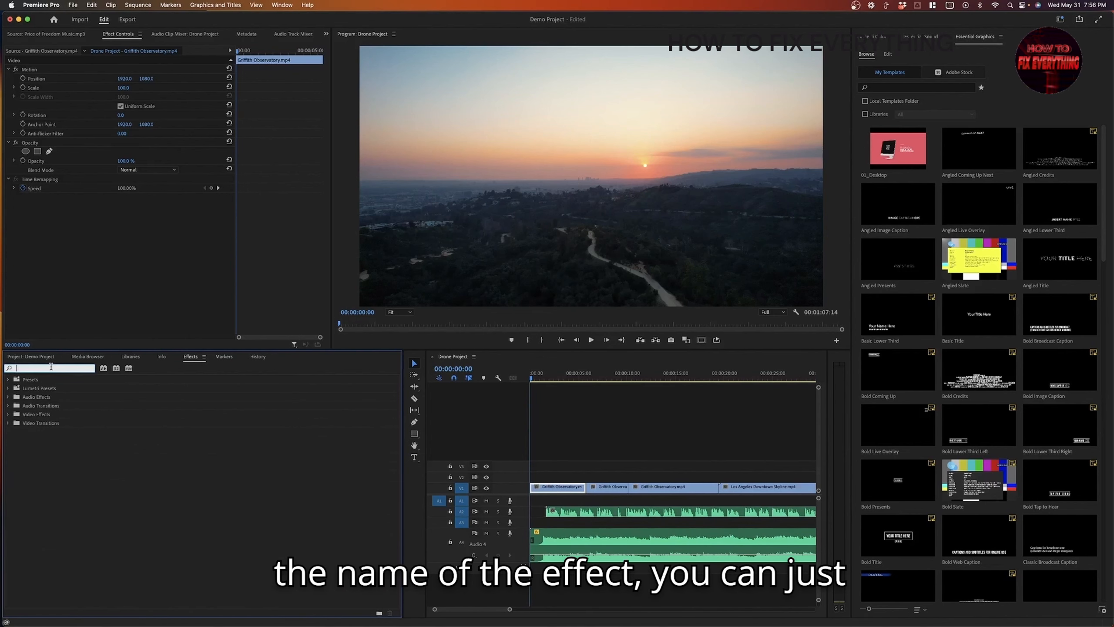
text(cross)
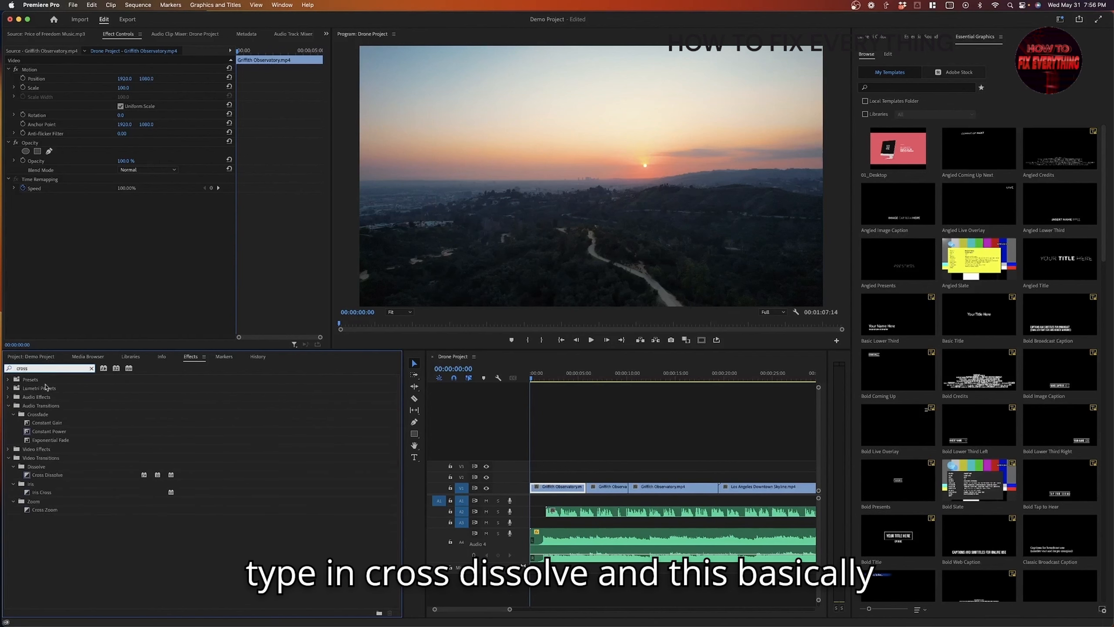
drag(50, 475, 535, 489)
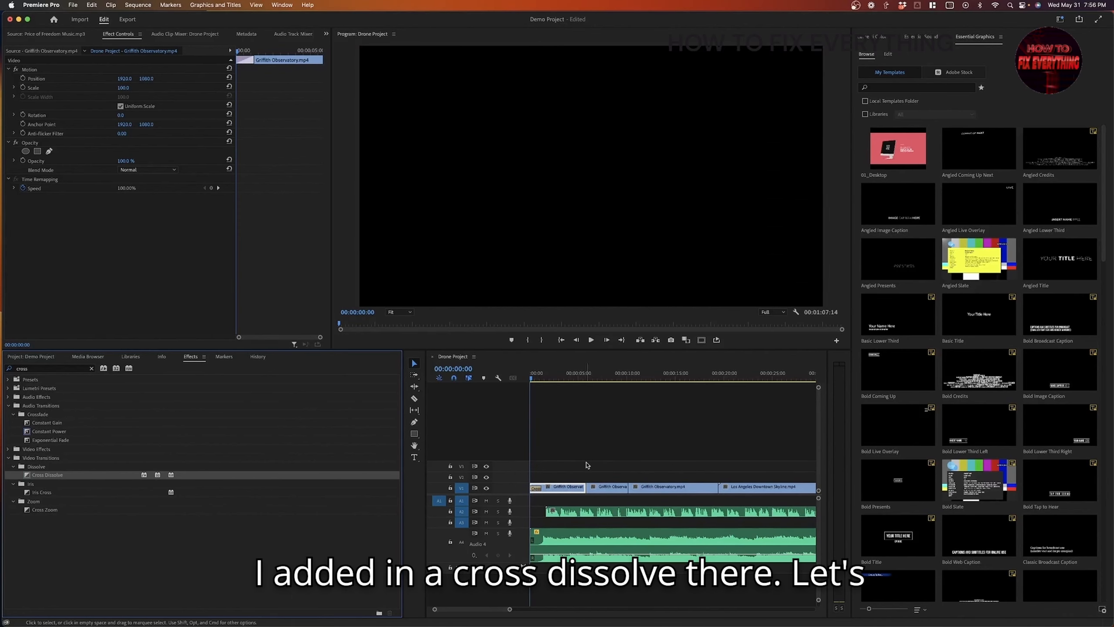
key(space)
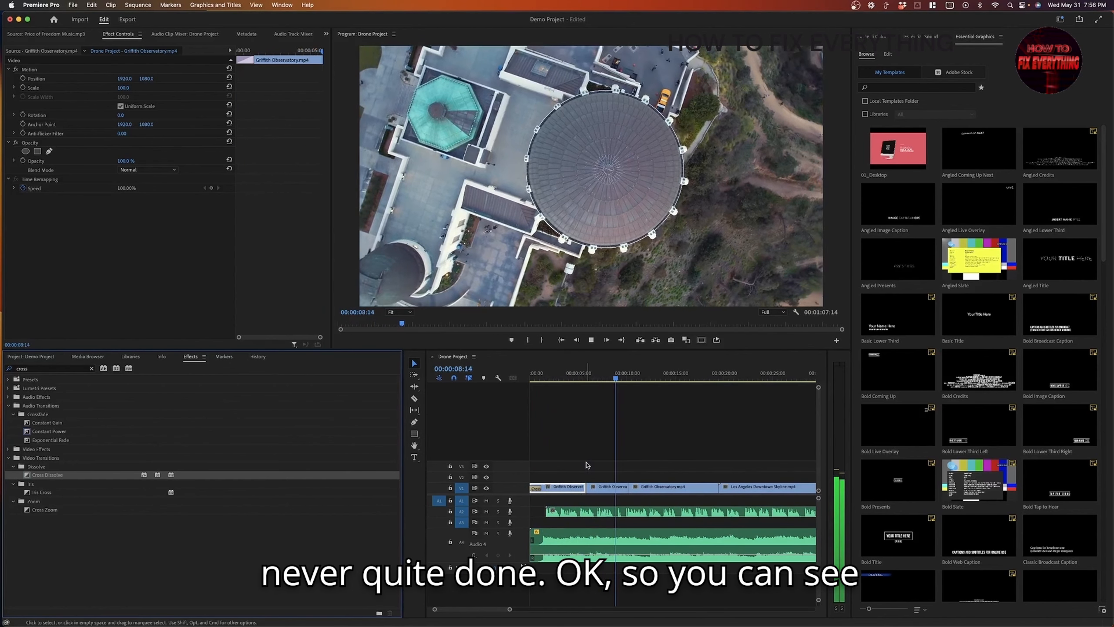
Stop playback, return to the sequence start and extend the first Griffith Observatory.mp4 clip's opening Cross Dissolve to a duration of 00:00:02:15.
key(space)
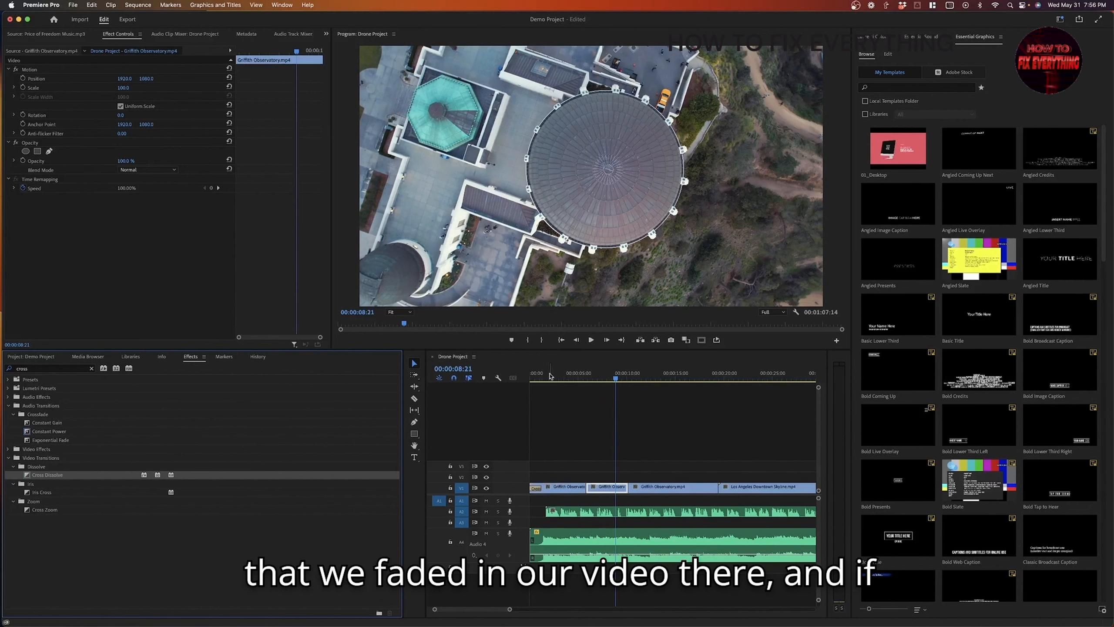
click(531, 376)
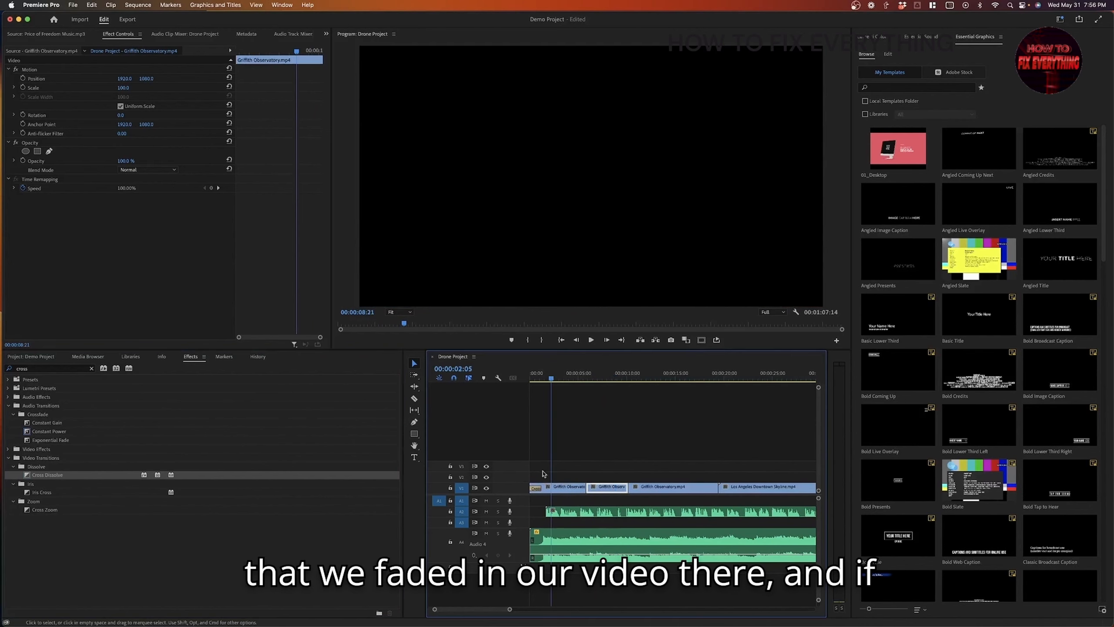
click(536, 488)
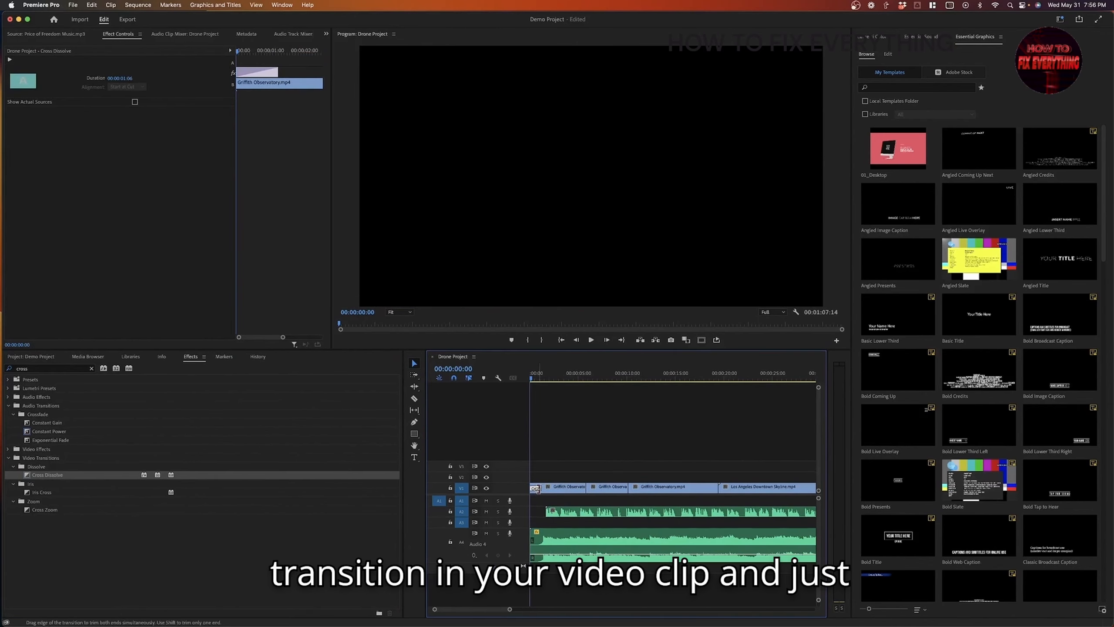
drag(543, 488, 552, 488)
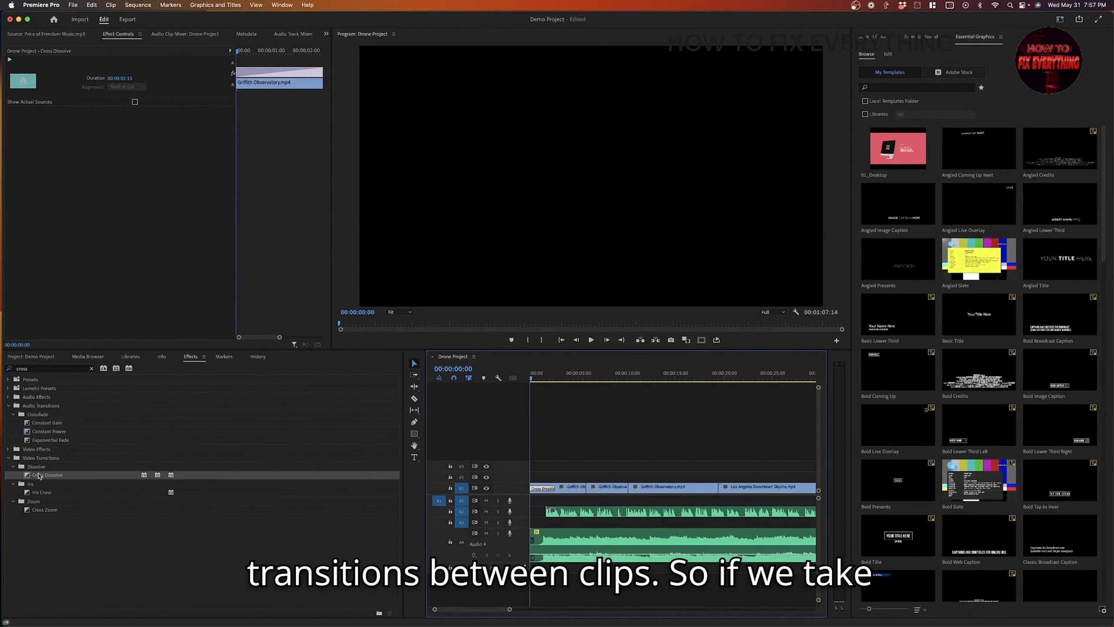
Apply Cross Dissolve between the first and second Griffith Observatory.mp4 clips on V1, play back the transition and save the project.
drag(39, 475, 587, 490)
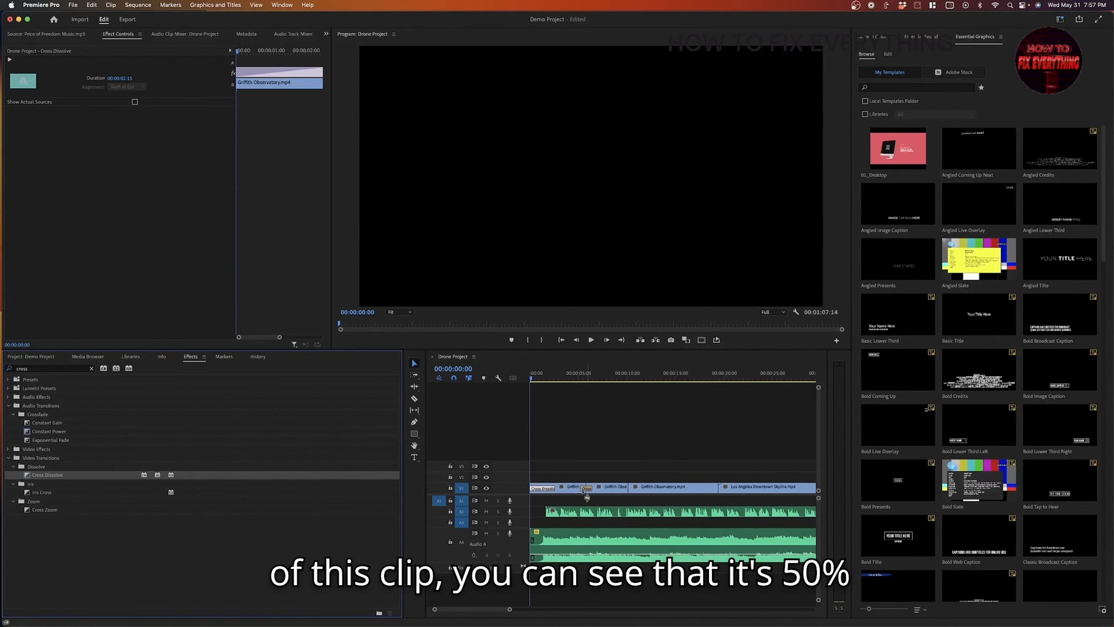
click(573, 375)
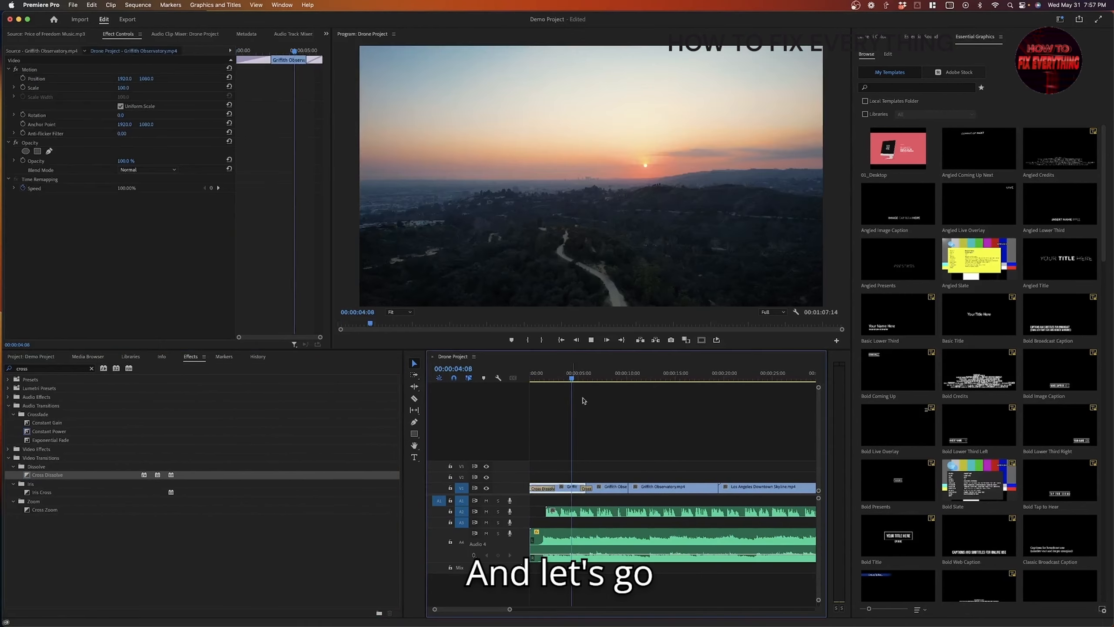
key(space)
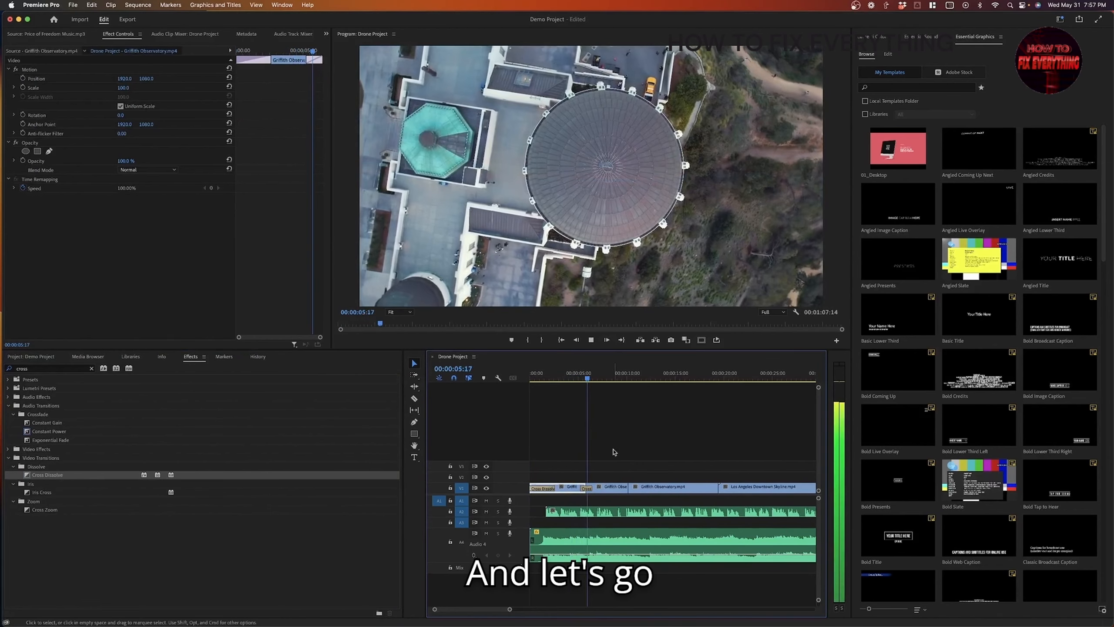
key(shift+k)
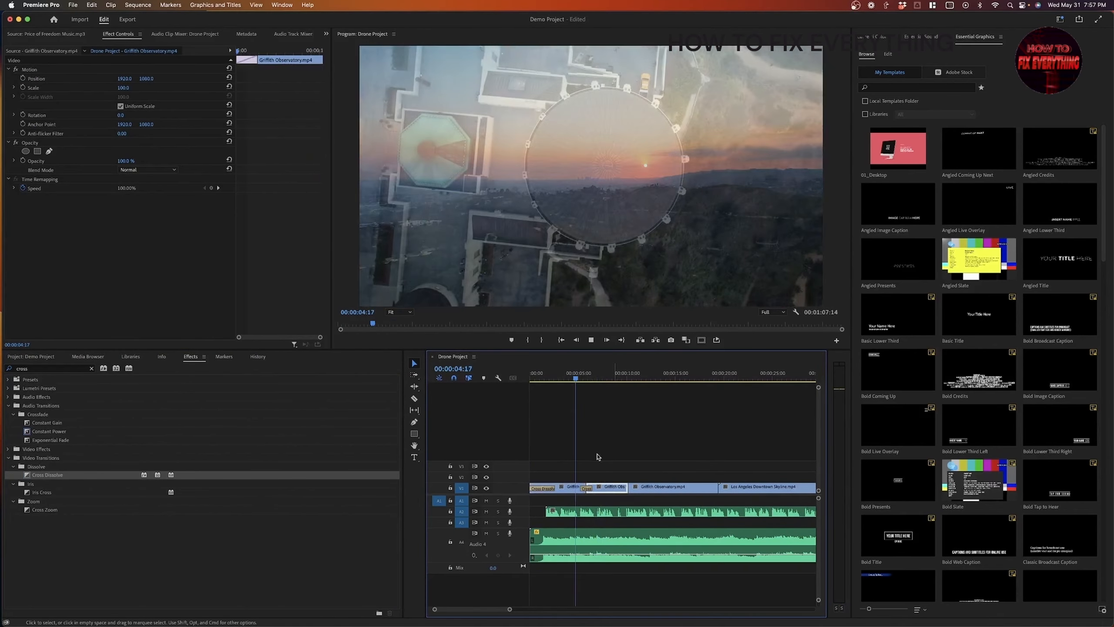
key(super+s)
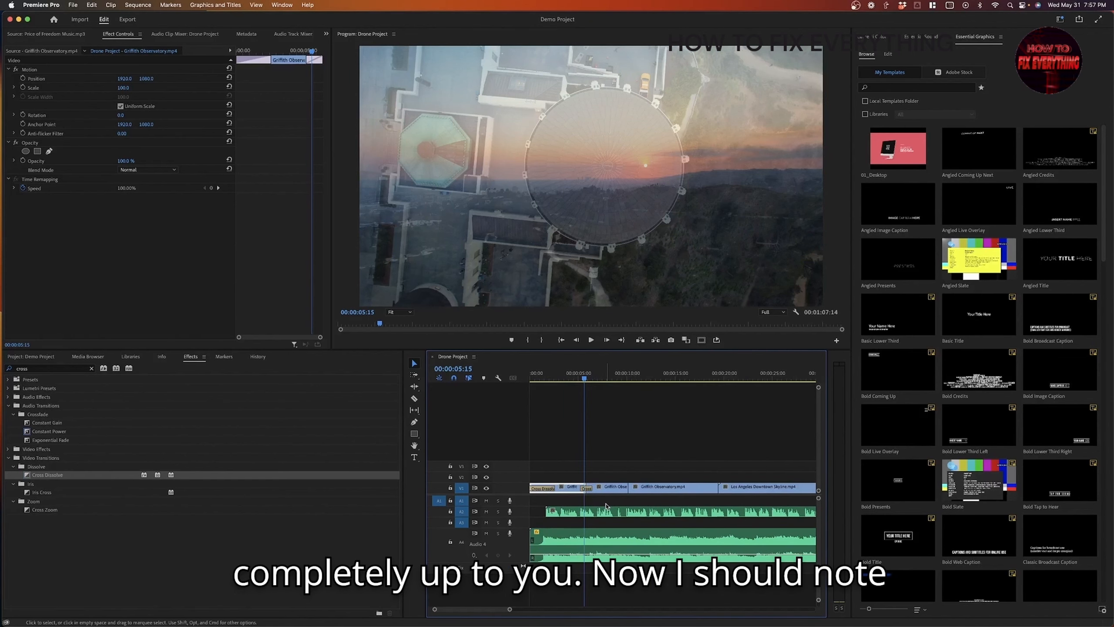
Try muting and soloing audio track A2 and hiding video track V1, restoring each track to its normal output.
click(486, 512)
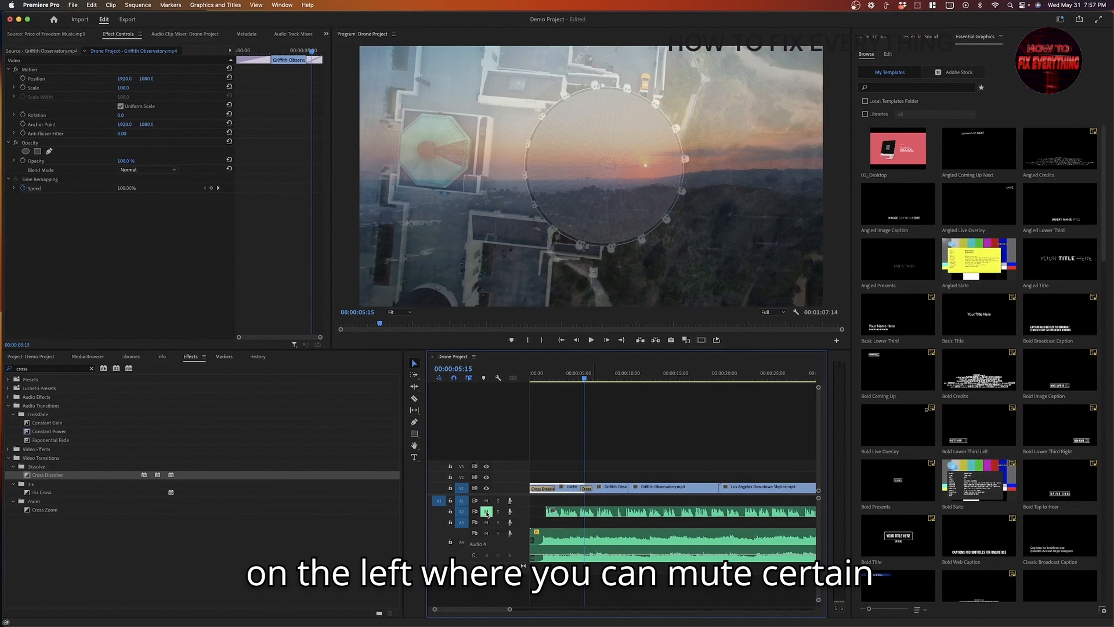
click(486, 513)
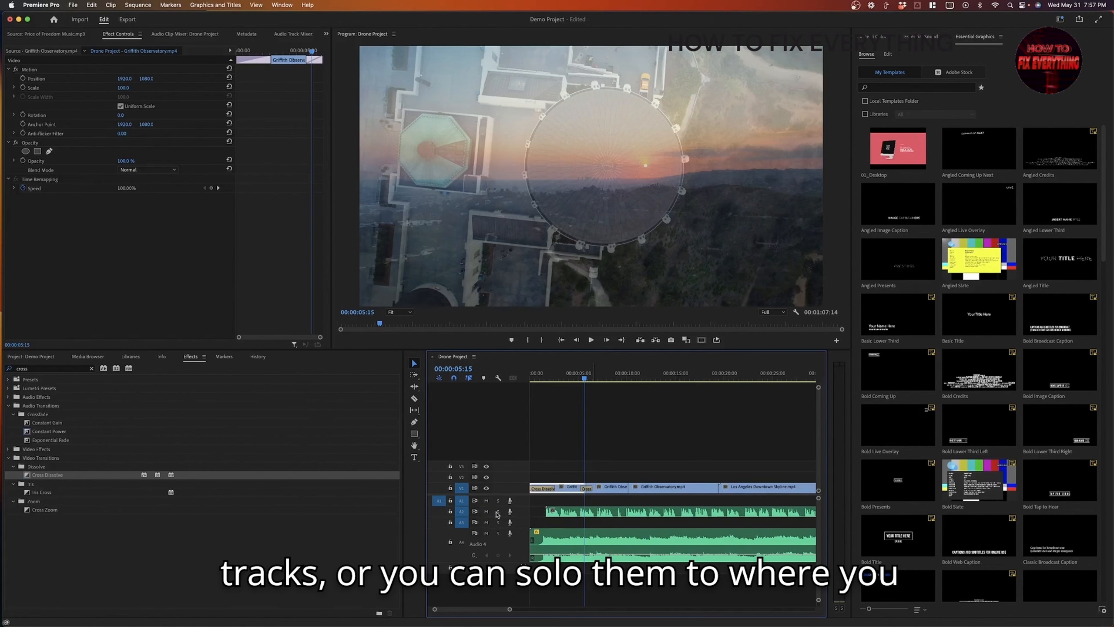
click(497, 512)
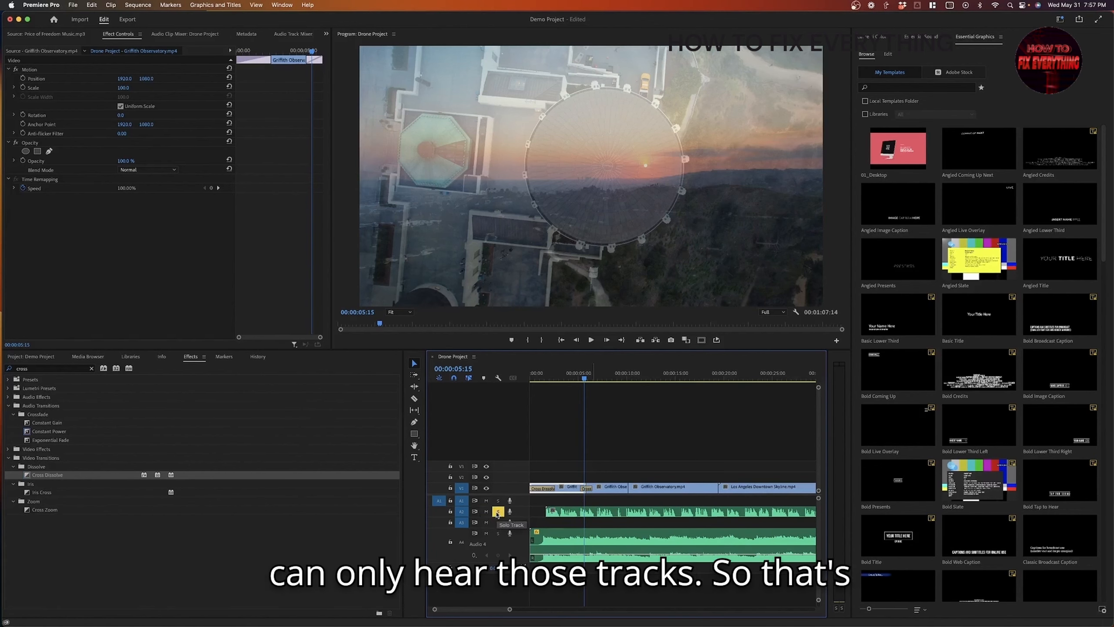
click(498, 513)
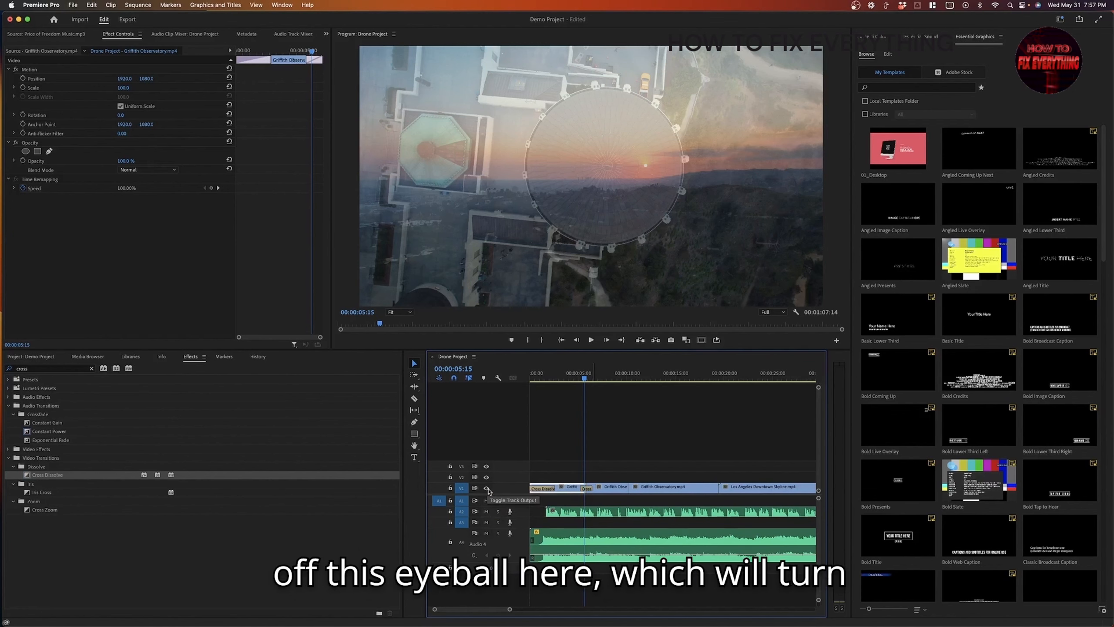
click(486, 487)
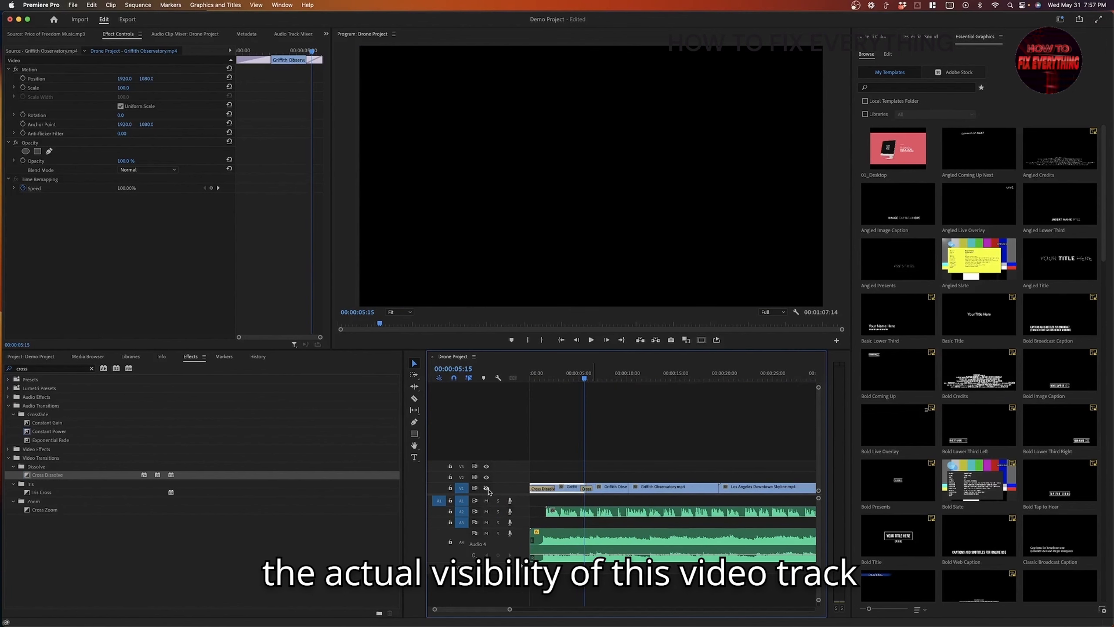
click(486, 488)
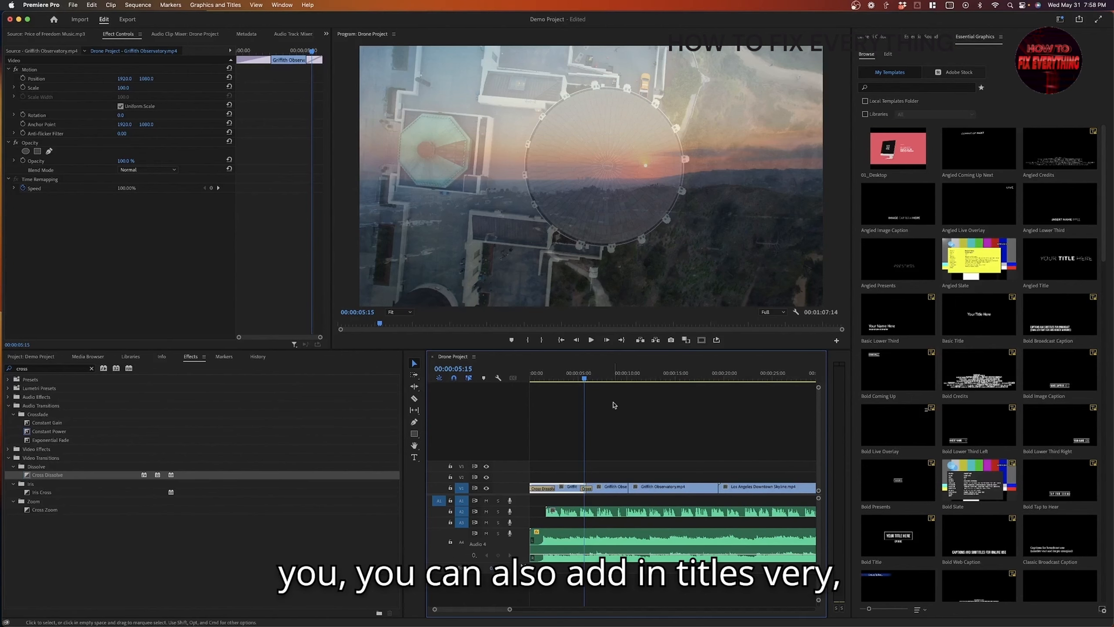
Add a "LOS ANGELES" text title at 00:00:13:17 near the middle of the frame, over the third Griffith Observatory.mp4 clip.
click(664, 378)
drag(664, 378, 662, 378)
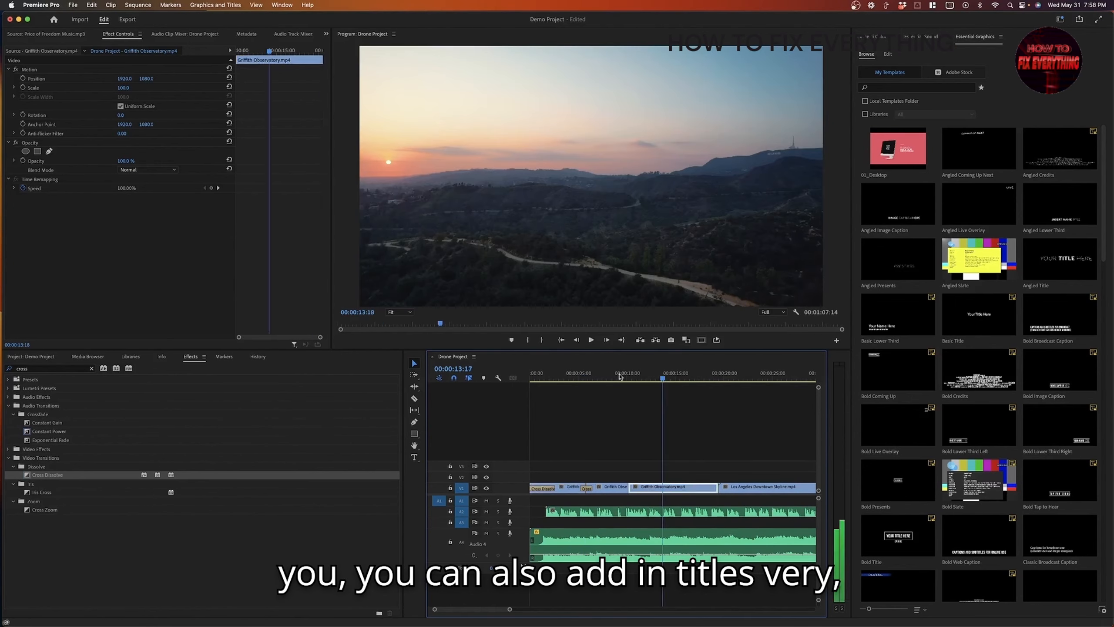
click(414, 458)
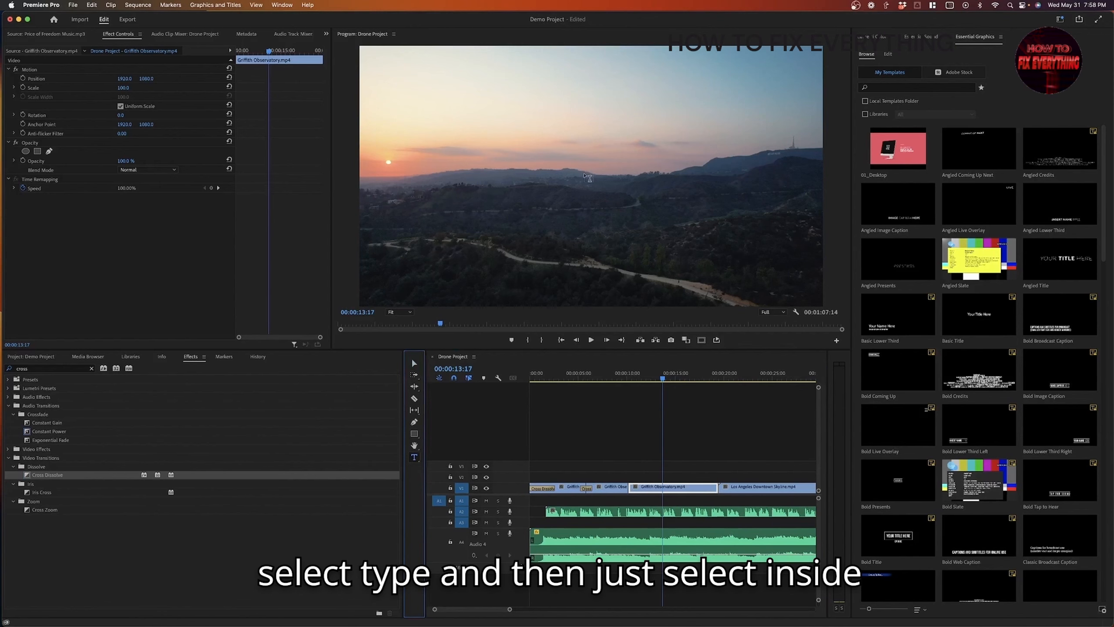
click(584, 176)
click(582, 174)
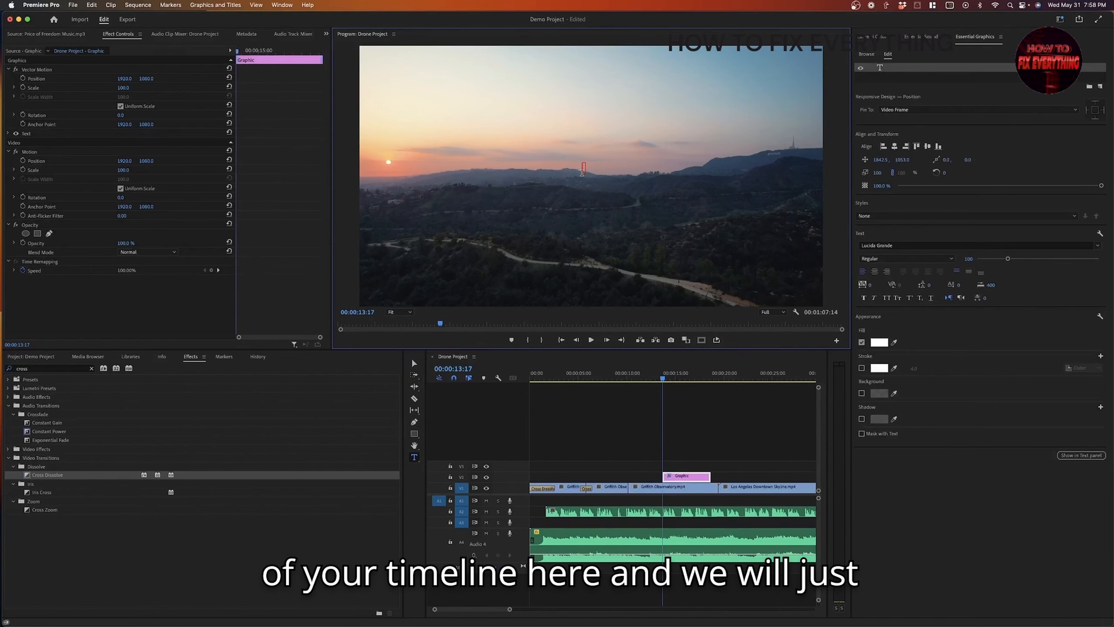
text(LOS ANGELS)
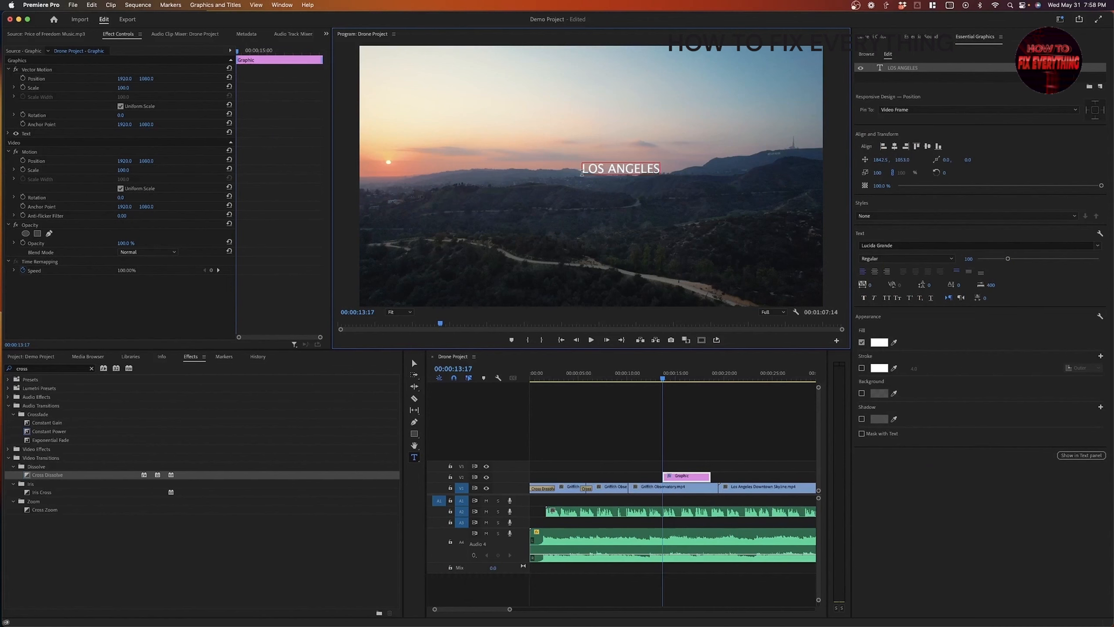
click(413, 363)
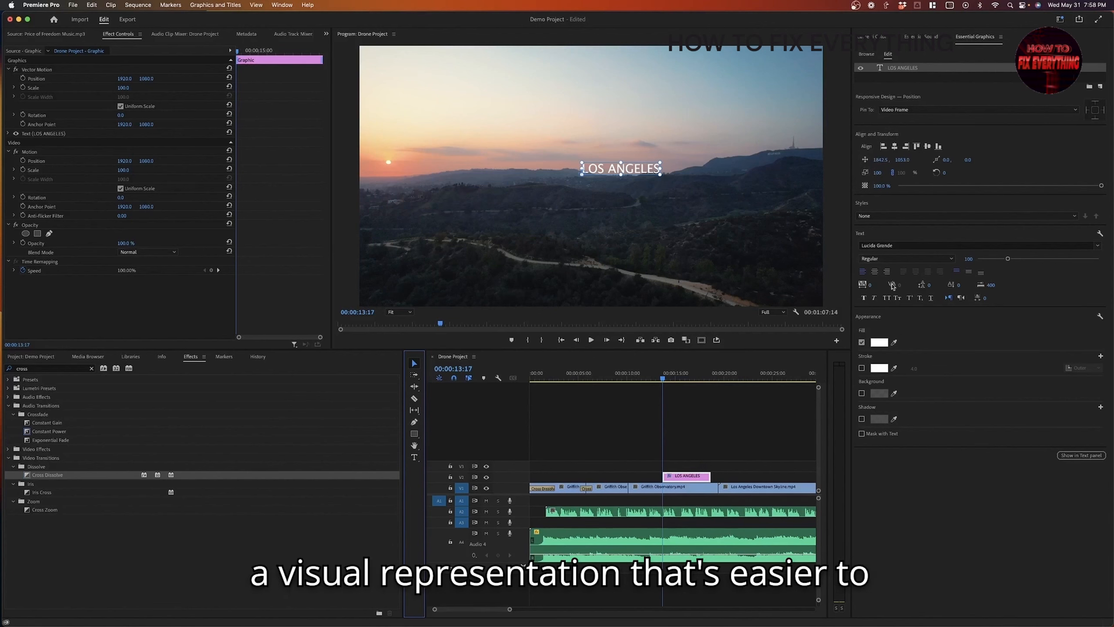
Set the LOS ANGELES title's font to Nexa Text-Trial and widen its tracking to about 425.
click(911, 245)
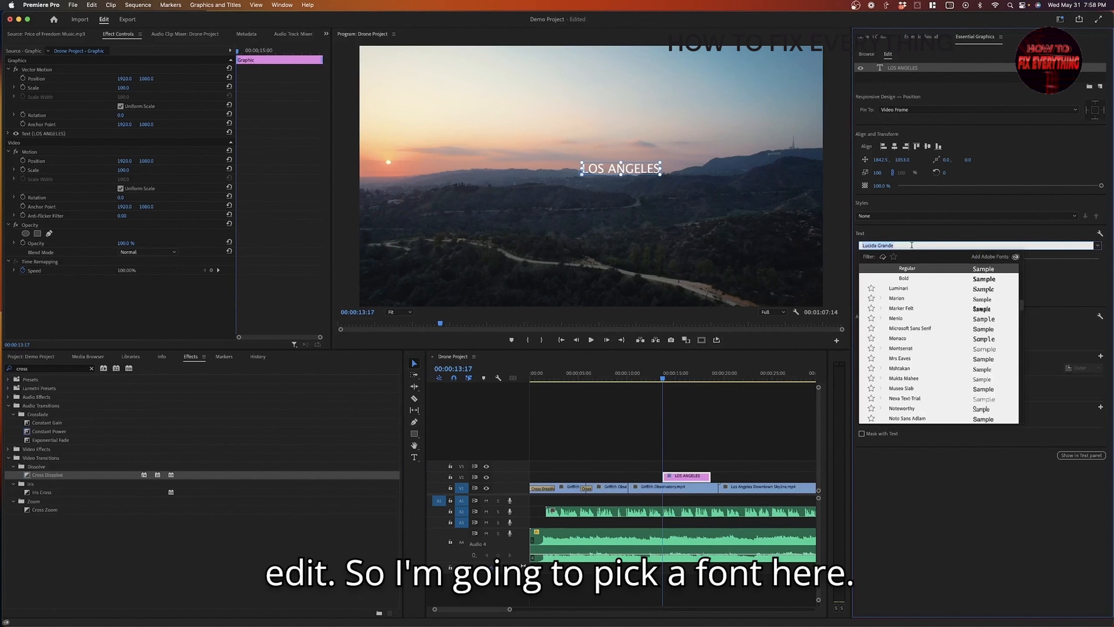
text(ne)
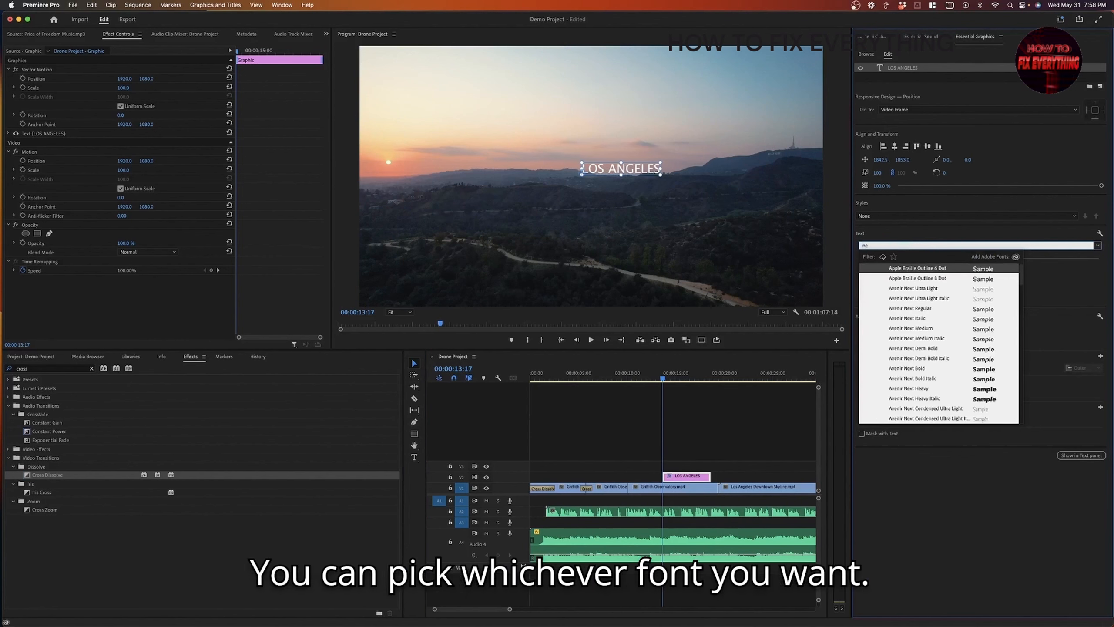
key(BackSpace)
key(BackSpace)
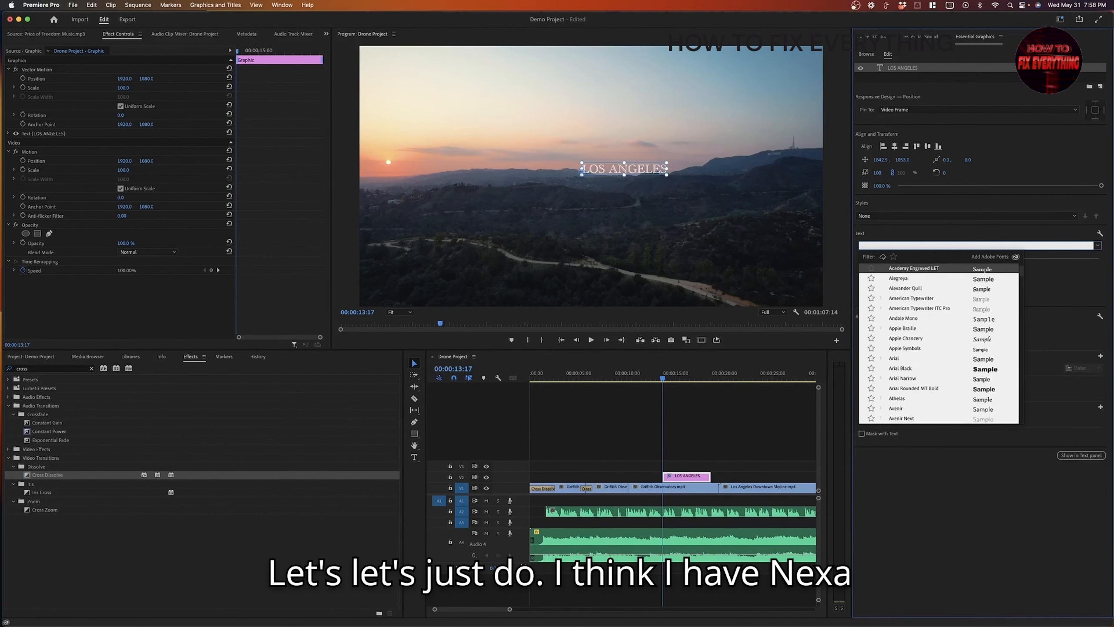
text(nexa)
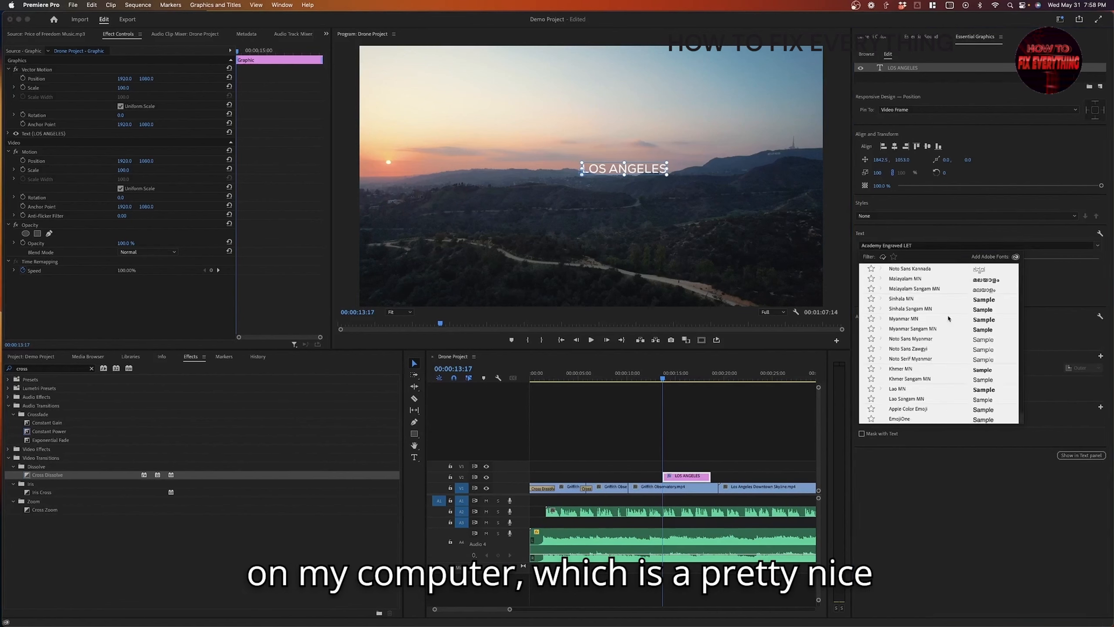
click(921, 349)
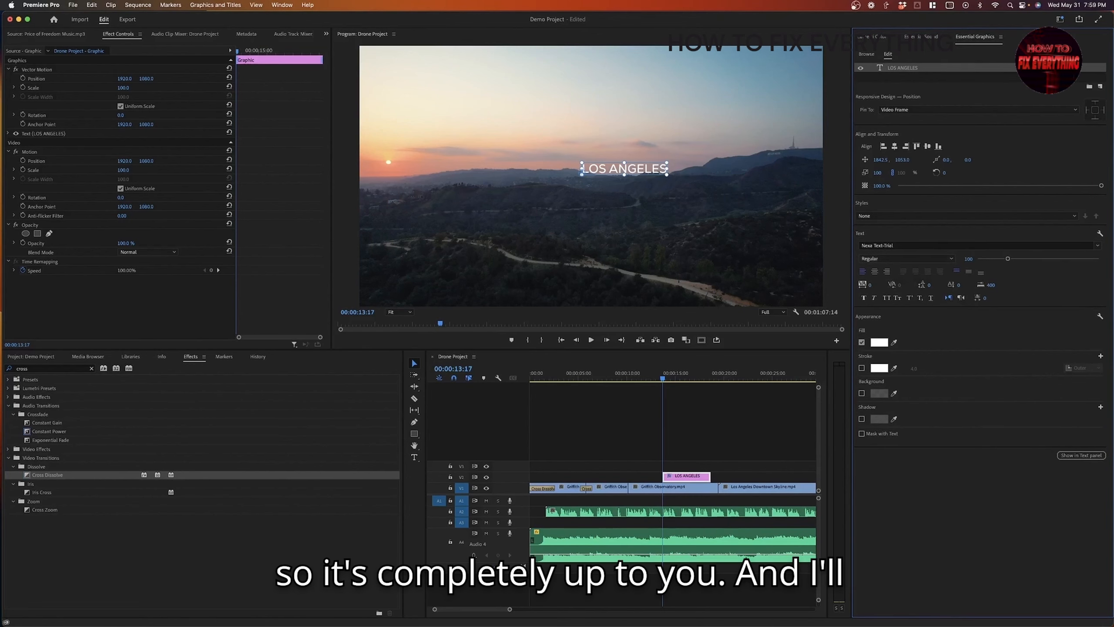
drag(862, 284, 1046, 284)
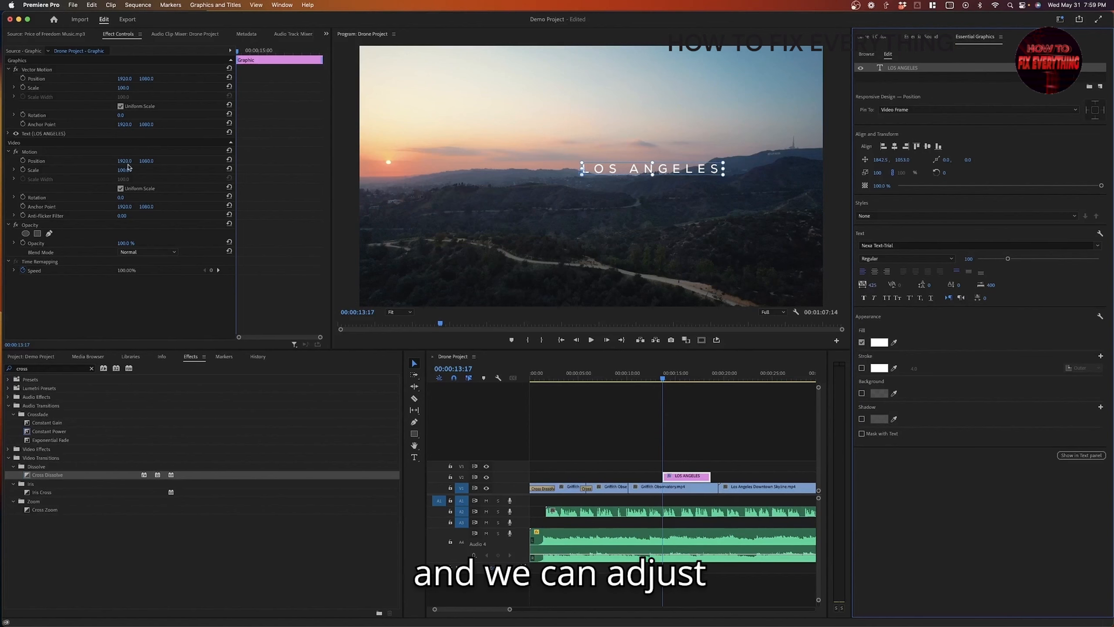
Turn on the safe margins as a guide, and center-align the LOS ANGELES title with its Motion Position at 2002, 1124.
drag(125, 161, 78, 161)
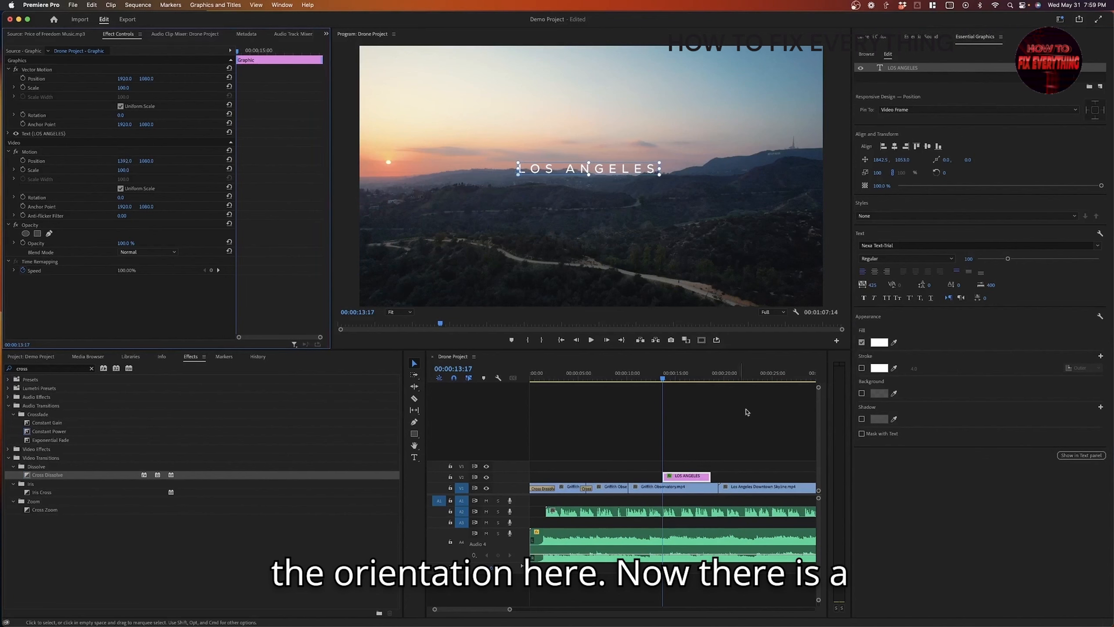
click(702, 340)
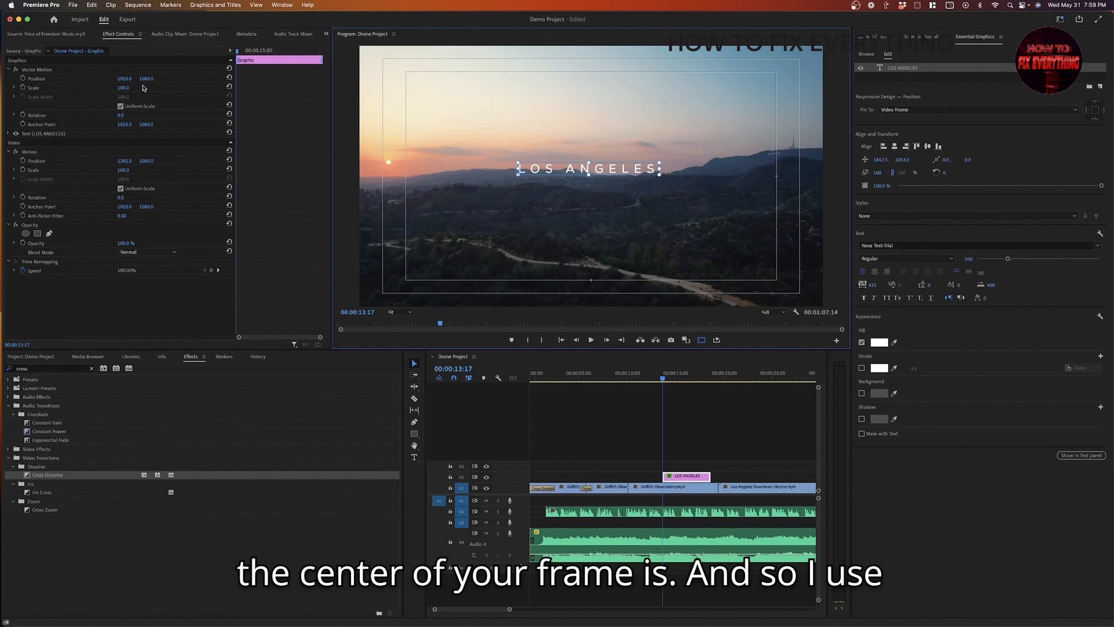
mouse_move(146, 161)
mouse_down()
mouse_move(185, 161)
mouse_move(149, 163)
mouse_move(160, 163)
mouse_up()
click(872, 272)
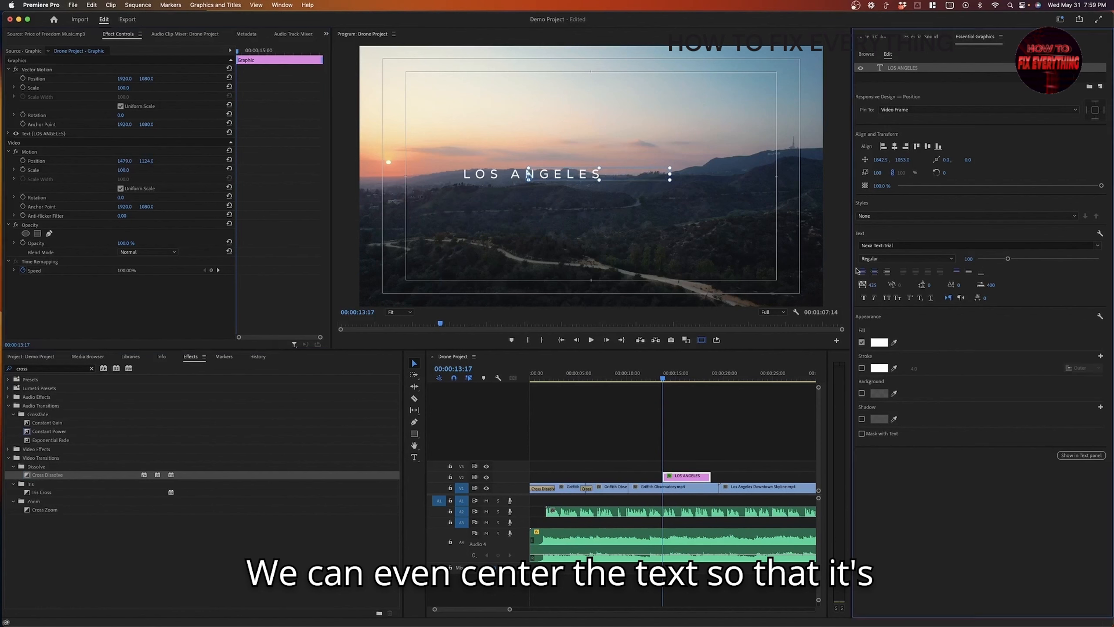
drag(122, 161, 351, 162)
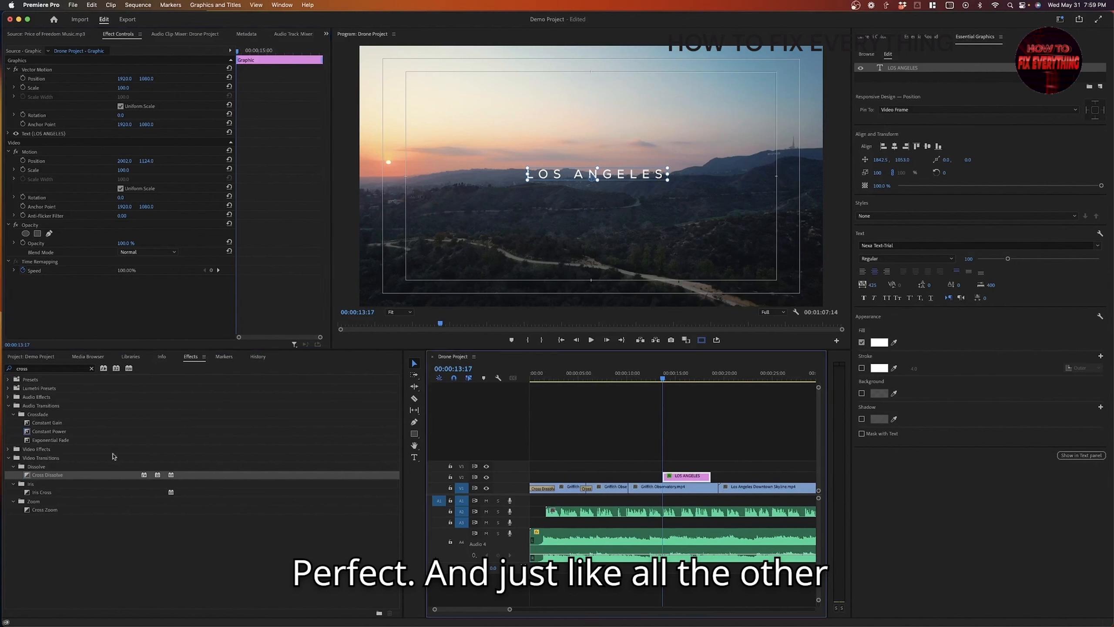
Apply Cross Dissolve to the start and end of the LOS ANGELES title on V2 and play back its fades.
drag(66, 474, 705, 477)
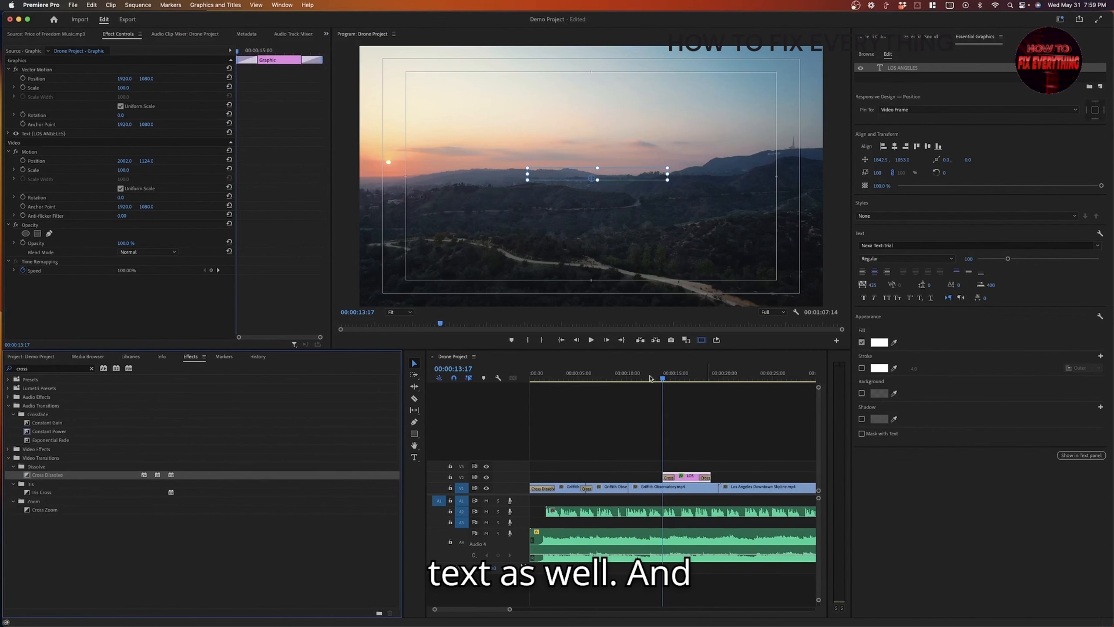
click(651, 376)
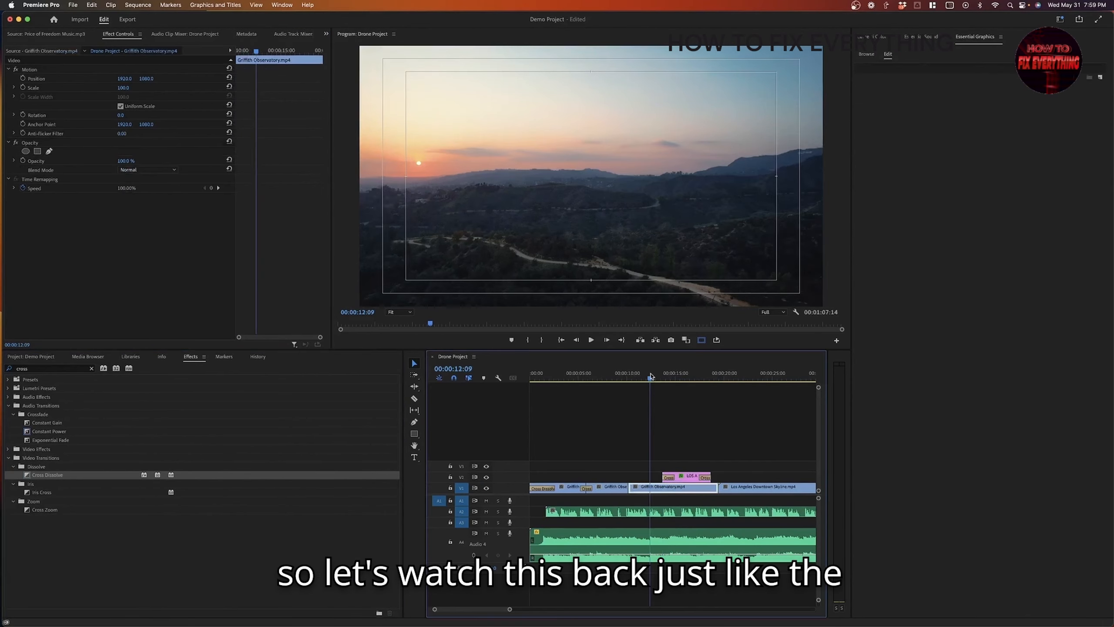
key(space)
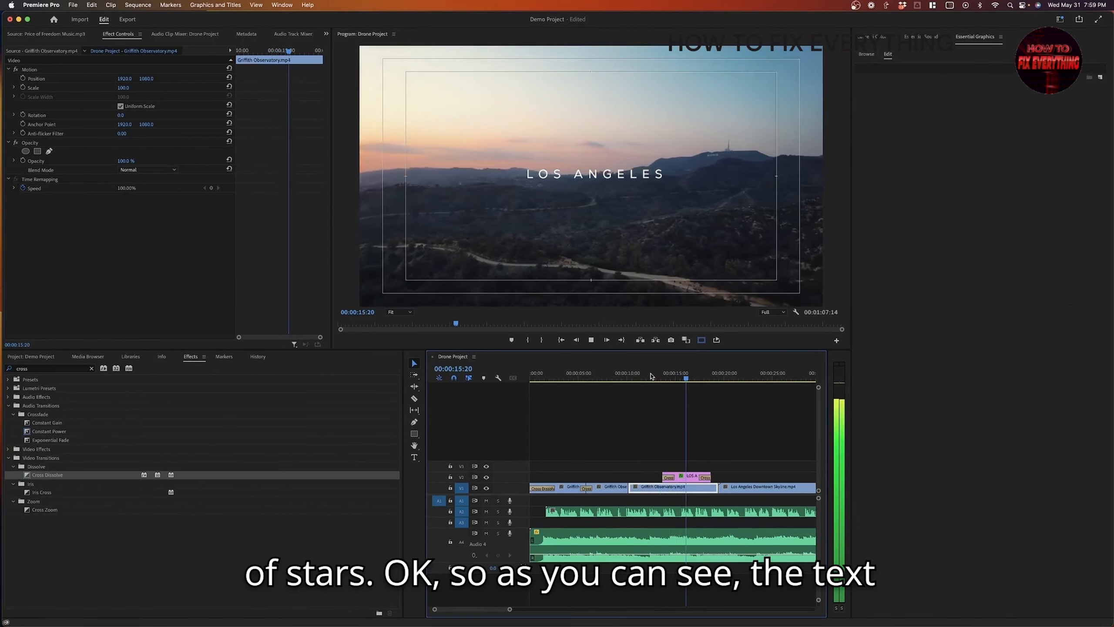
key(space)
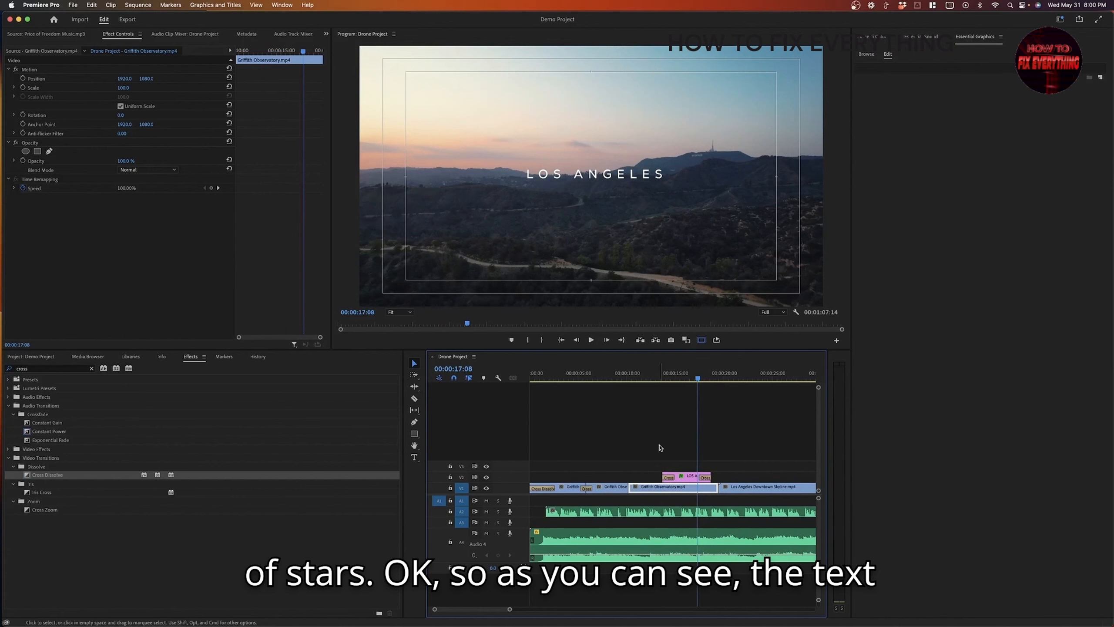
click(678, 380)
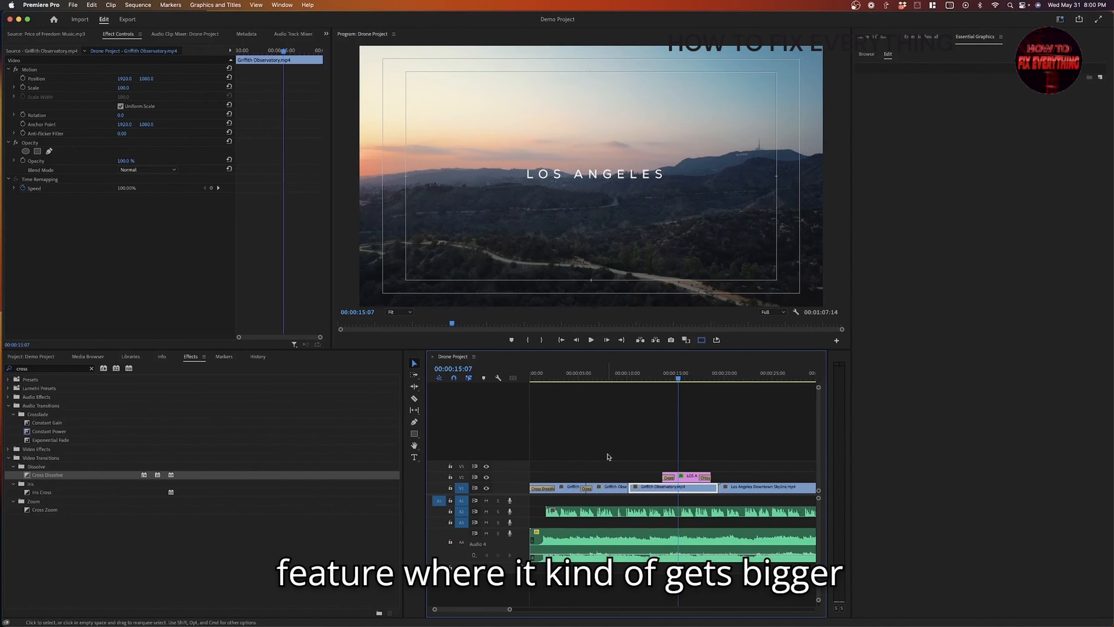
Remove the Cross Dissolve from the start and end of the LOS ANGELES title on V2, with the playhead at 00:00:13:17.
click(688, 476)
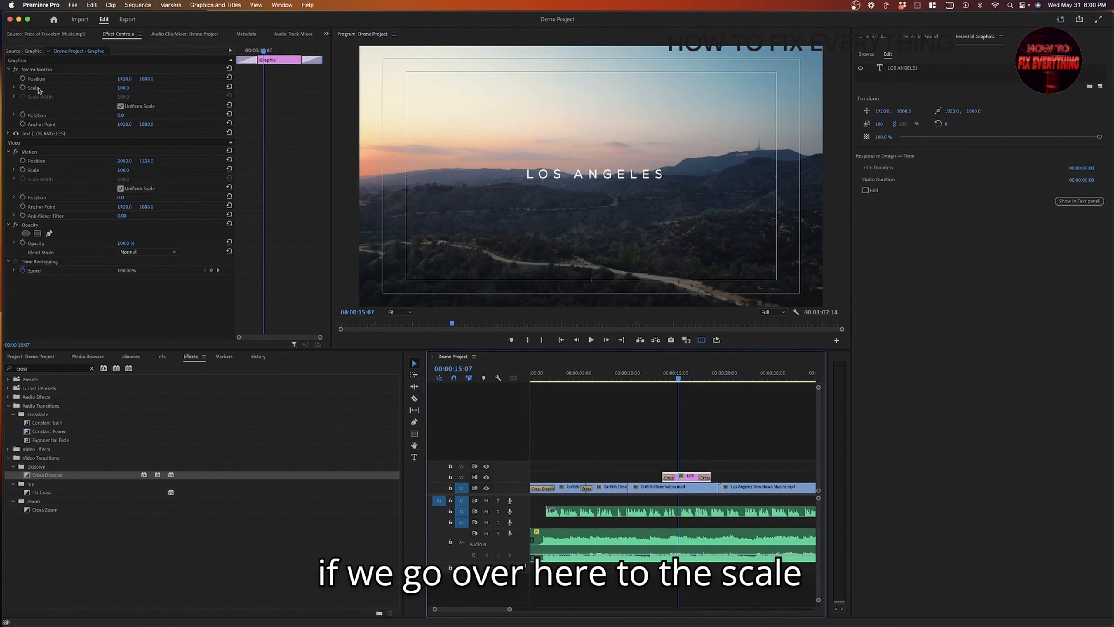
drag(256, 53, 237, 51)
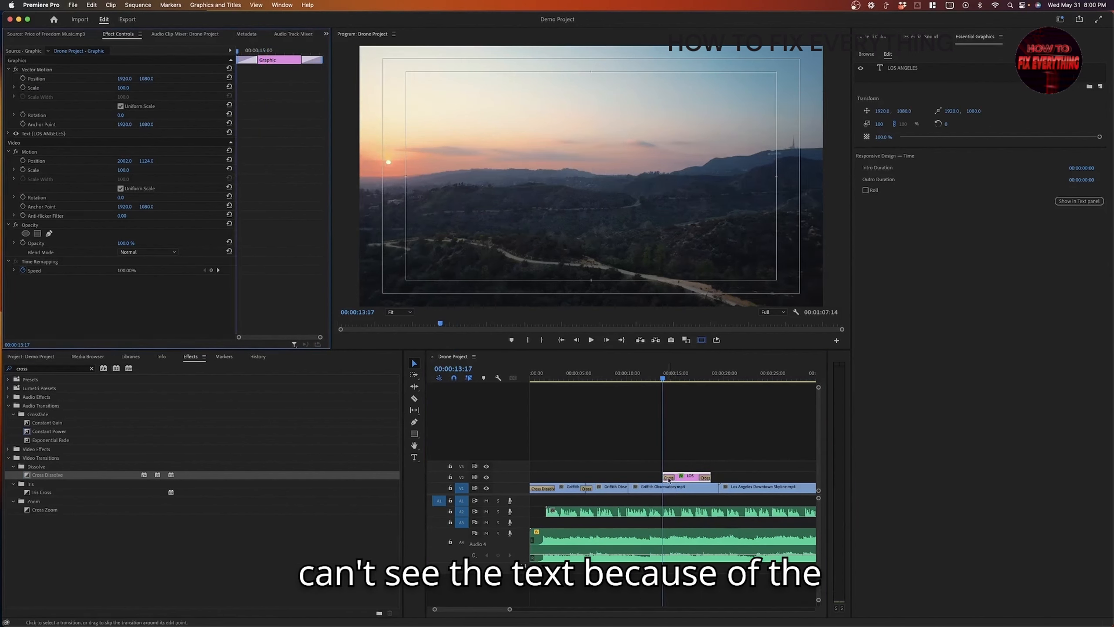
click(668, 479)
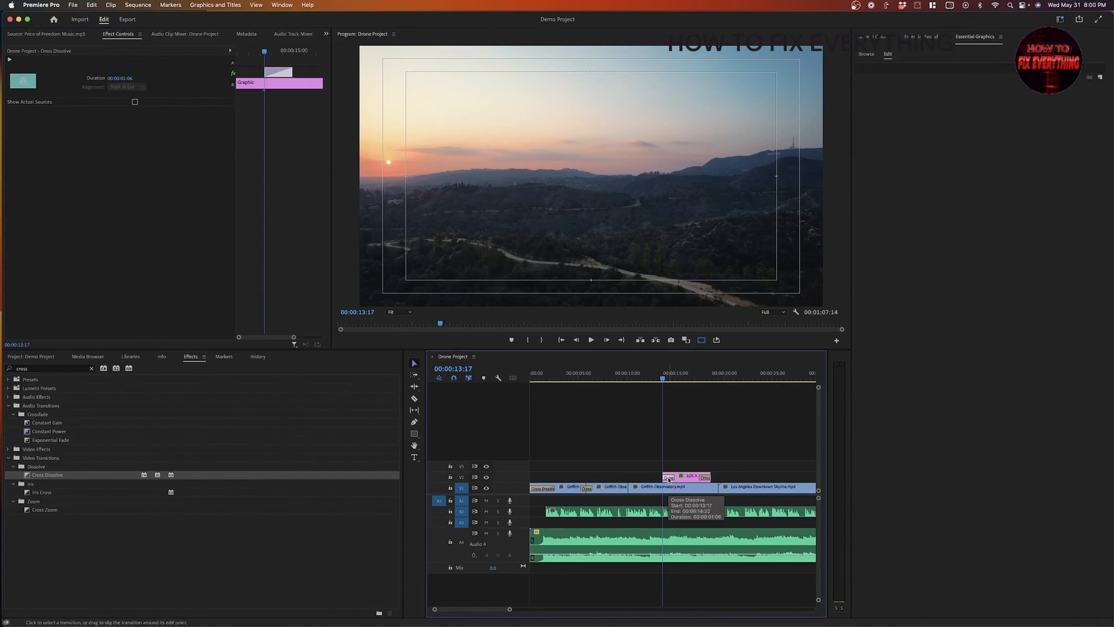
key(Delete)
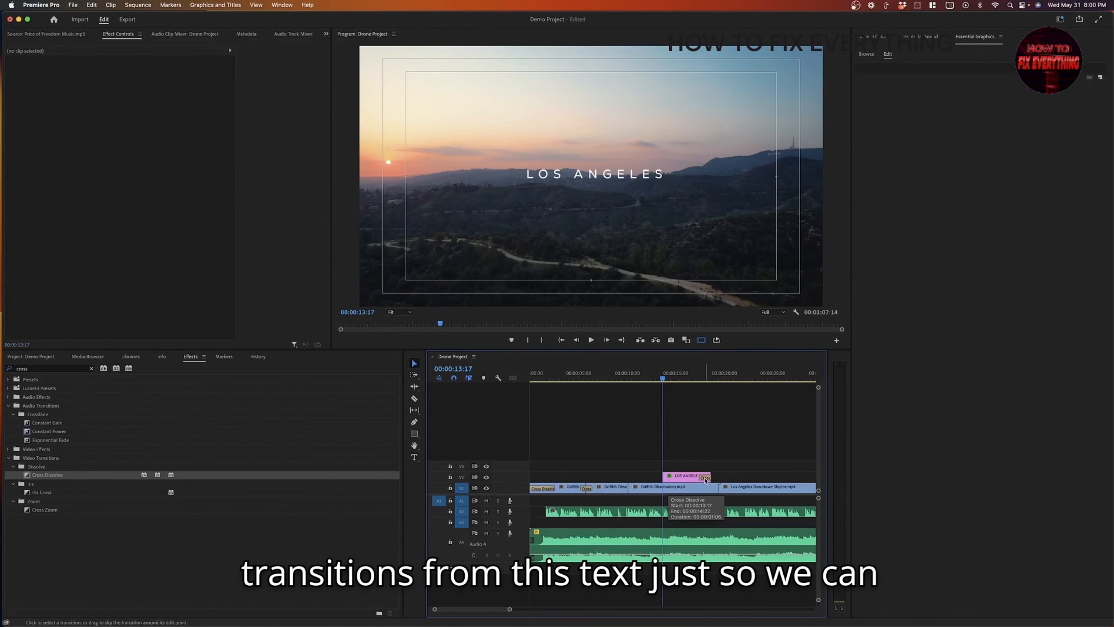
click(705, 480)
key(Delete)
Keyframe the LOS ANGELES title's Vector Motion Scale from 100 at 00:00:13:17 to 127 at 00:00:18:16.
click(696, 481)
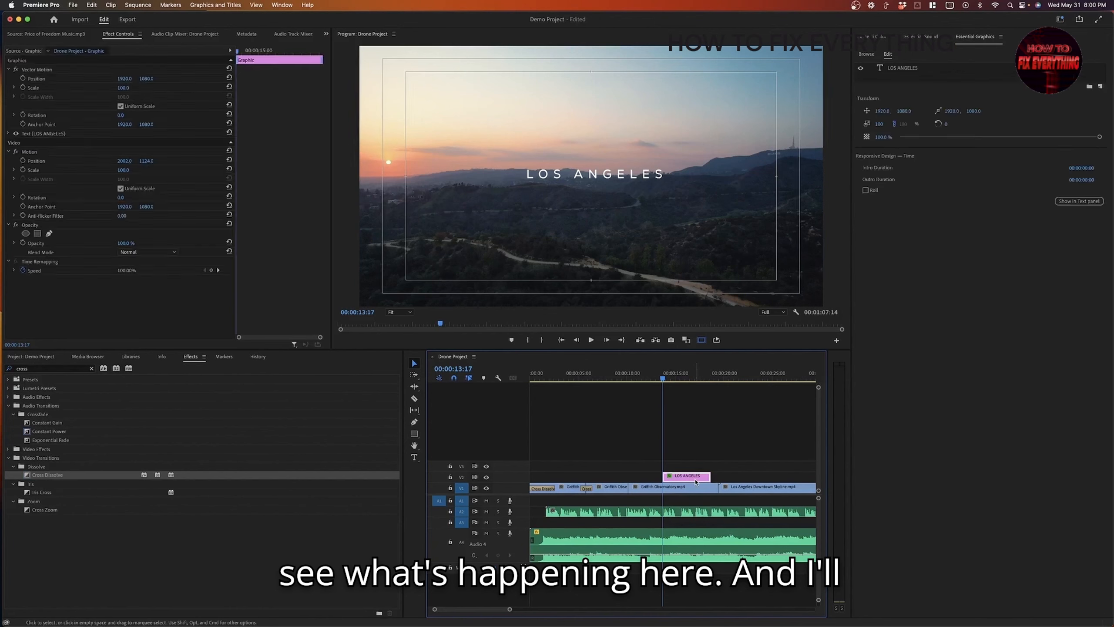
click(61, 88)
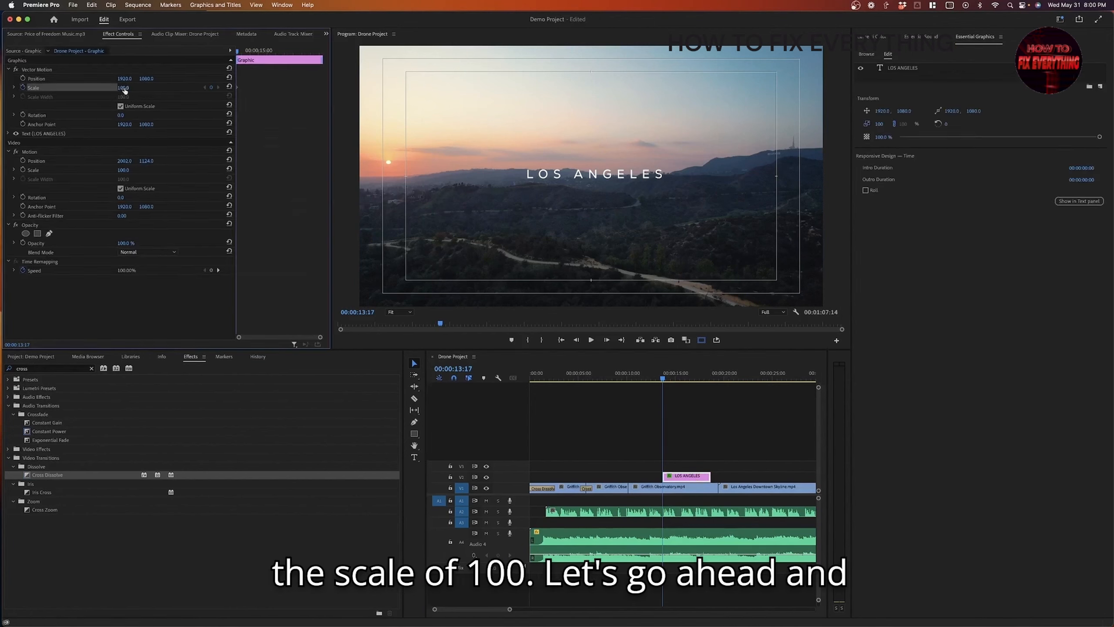
click(706, 377)
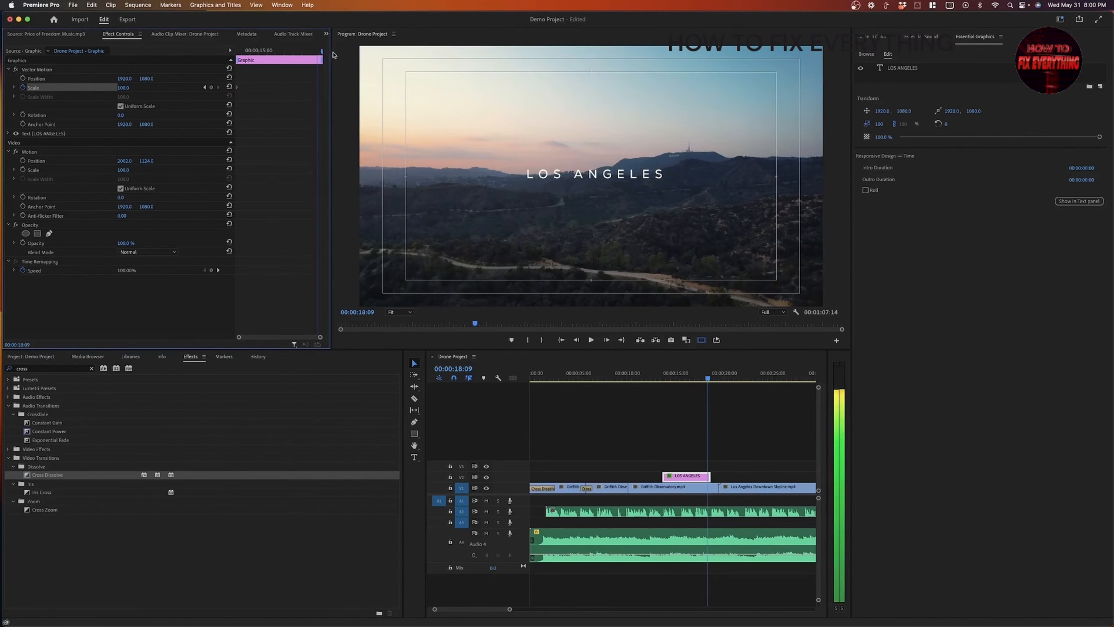
click(703, 483)
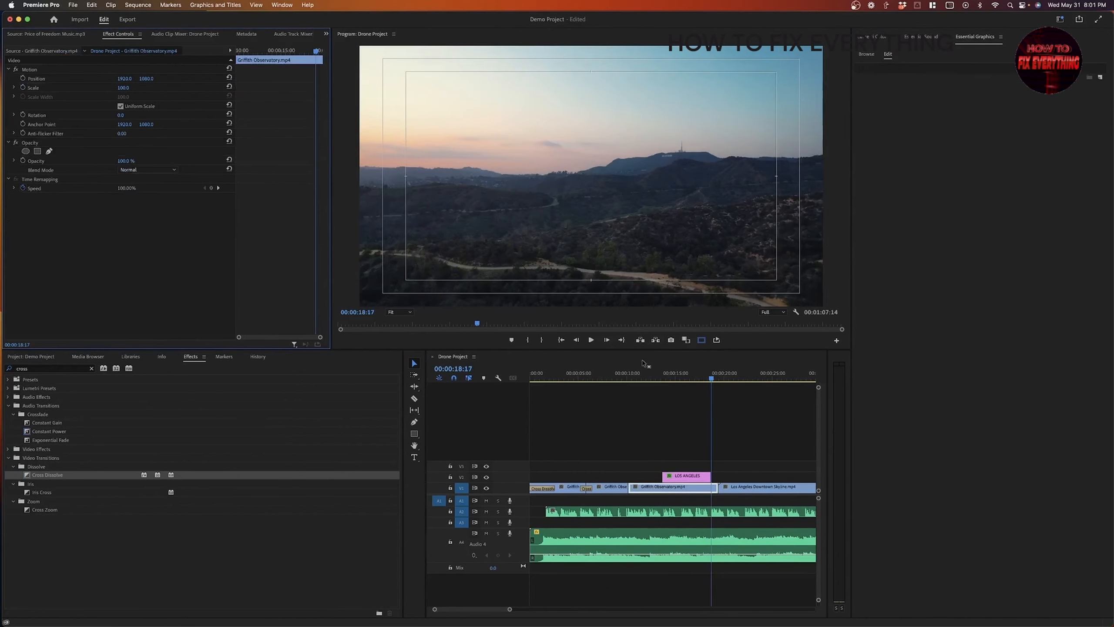
click(702, 478)
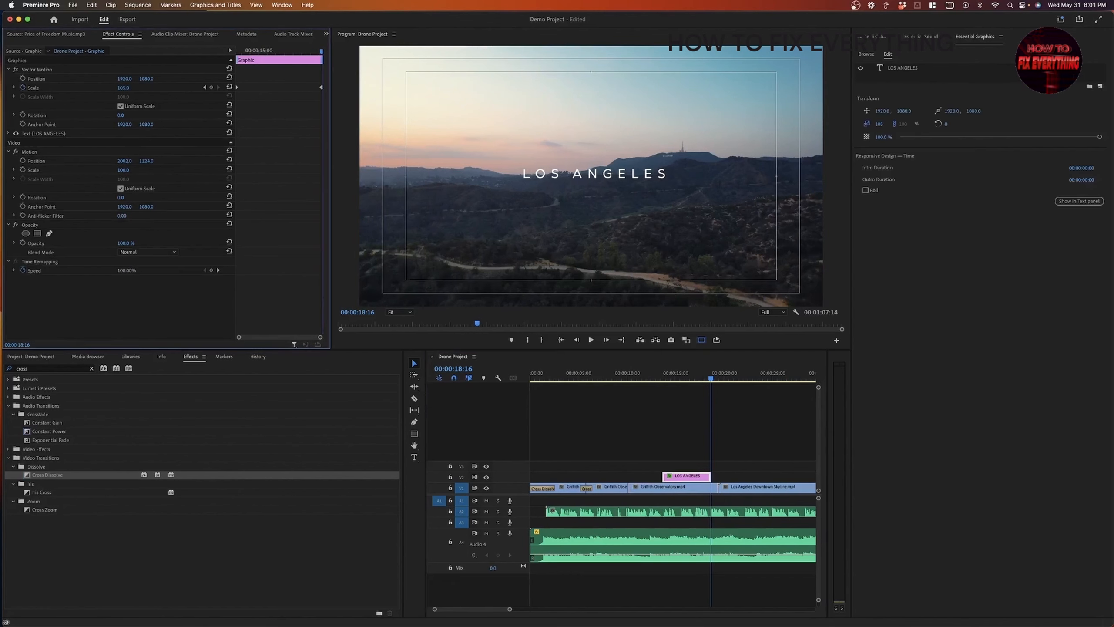
drag(123, 87, 199, 157)
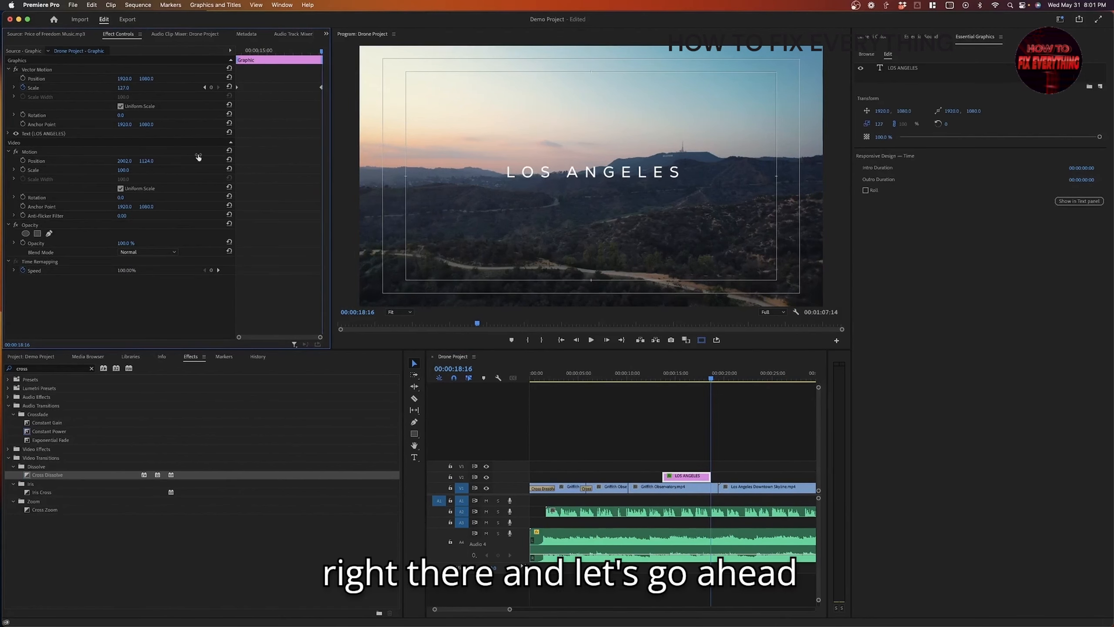
Play back the scale animation of the LOS ANGELES title from about 00:00:12:15.
click(652, 377)
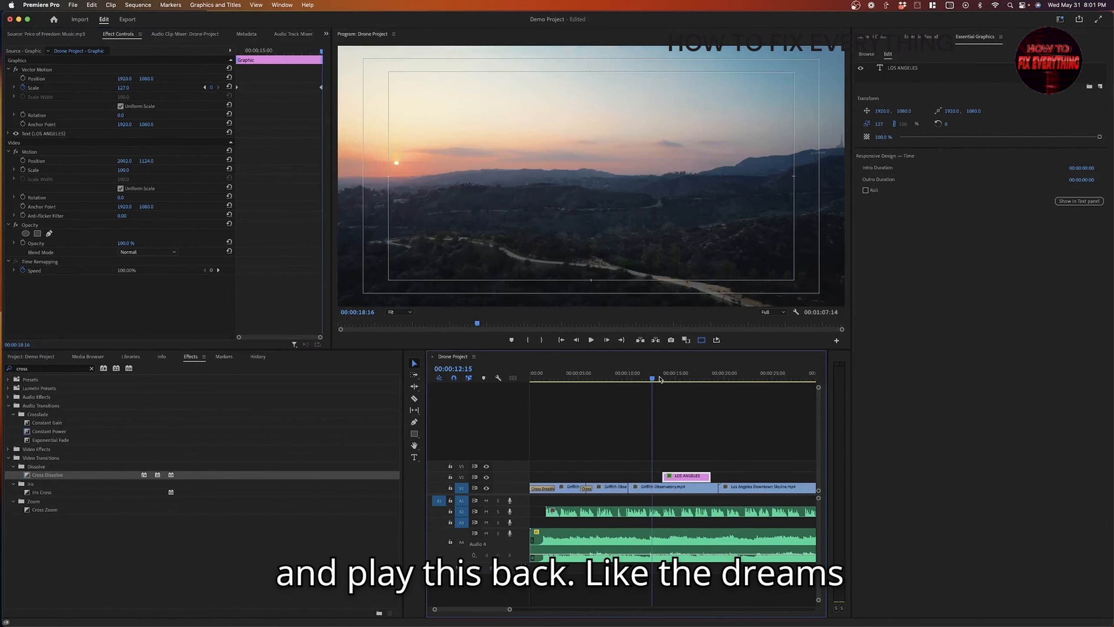
key(space)
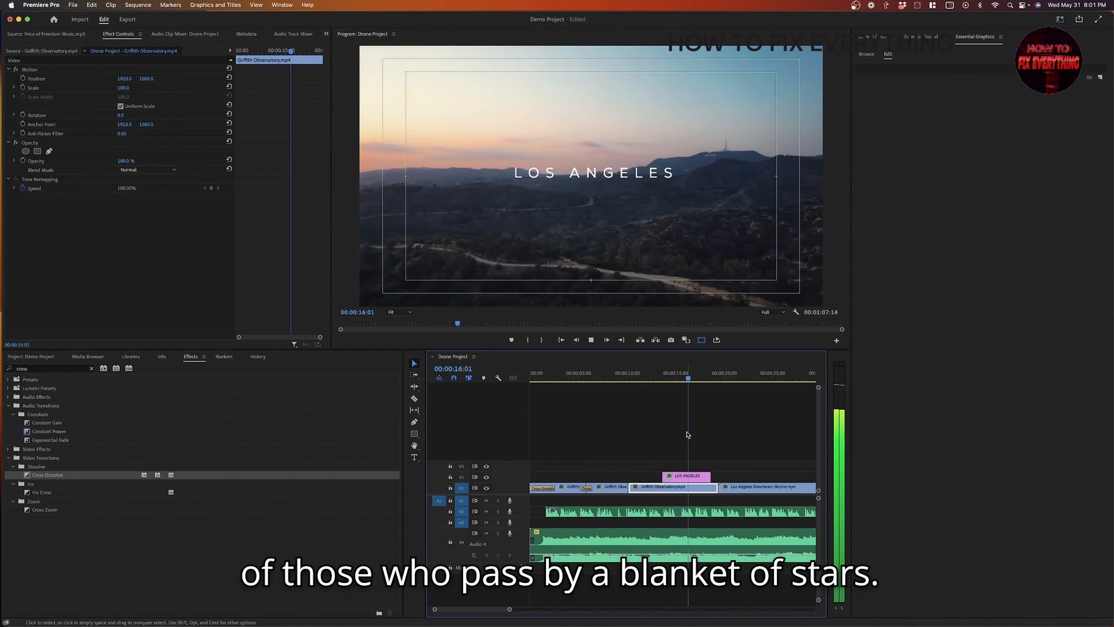
key(space)
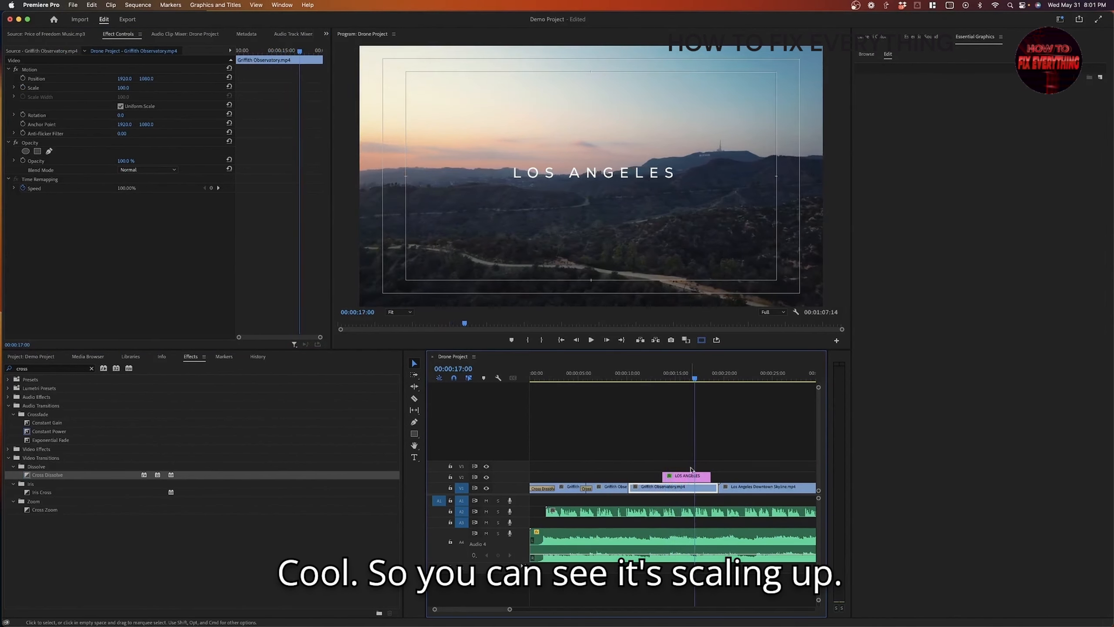
Move the anchor point of the LOS ANGELES text to the middle of the lettering, at about 46, -31.
click(592, 160)
click(597, 173)
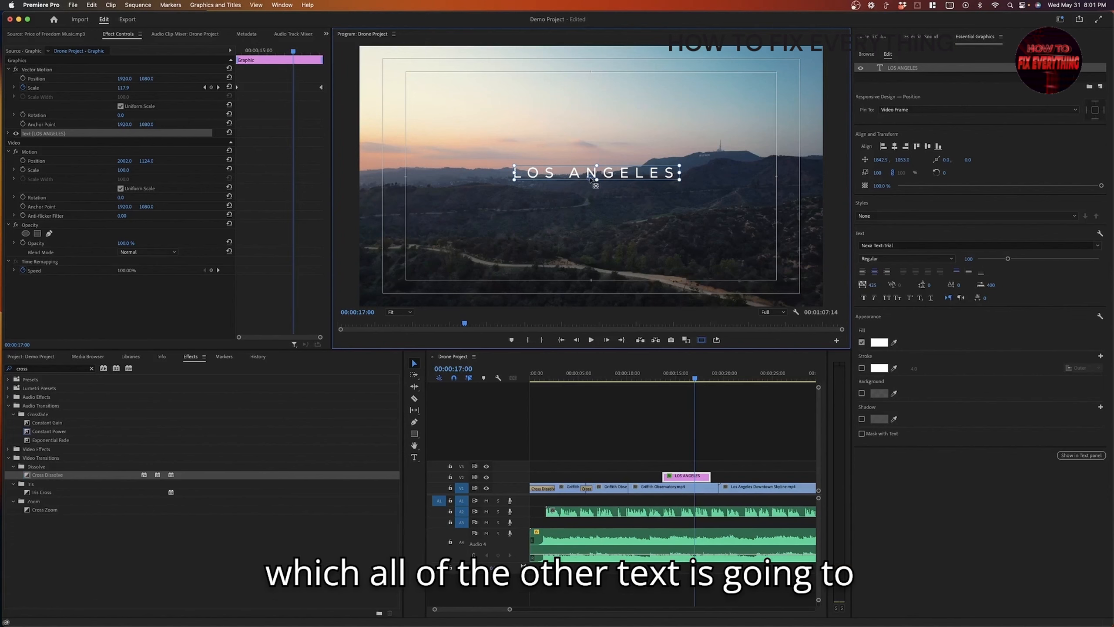
drag(591, 179, 599, 175)
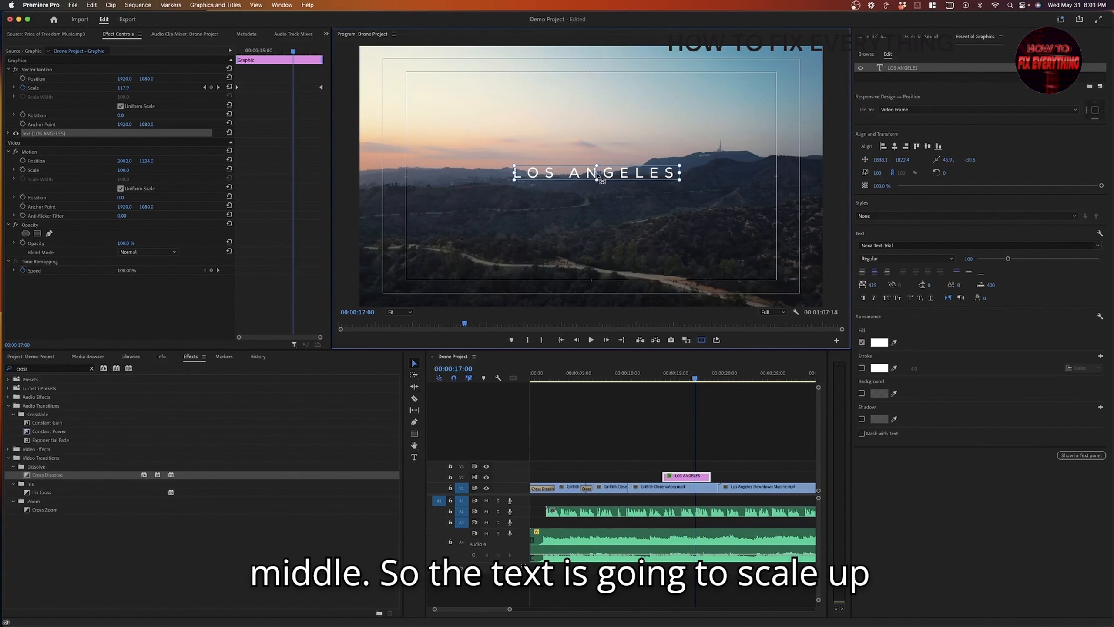
Apply Cross Dissolve to both ends of the scaling LOS ANGELES title and play back the combined fade and scale-up.
drag(62, 473, 667, 477)
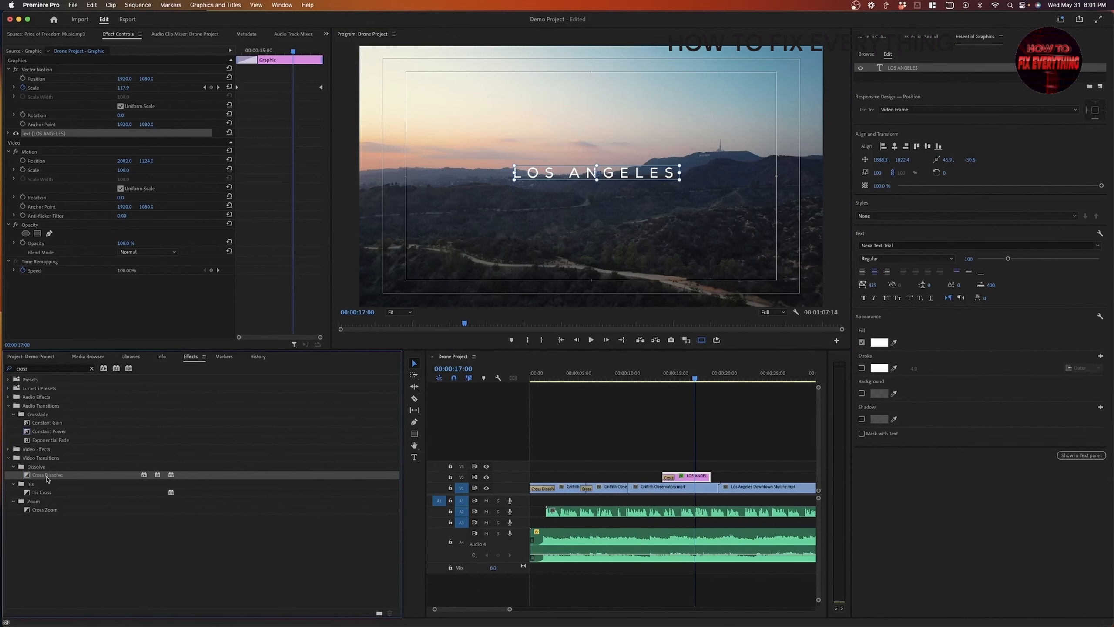
drag(47, 478, 708, 477)
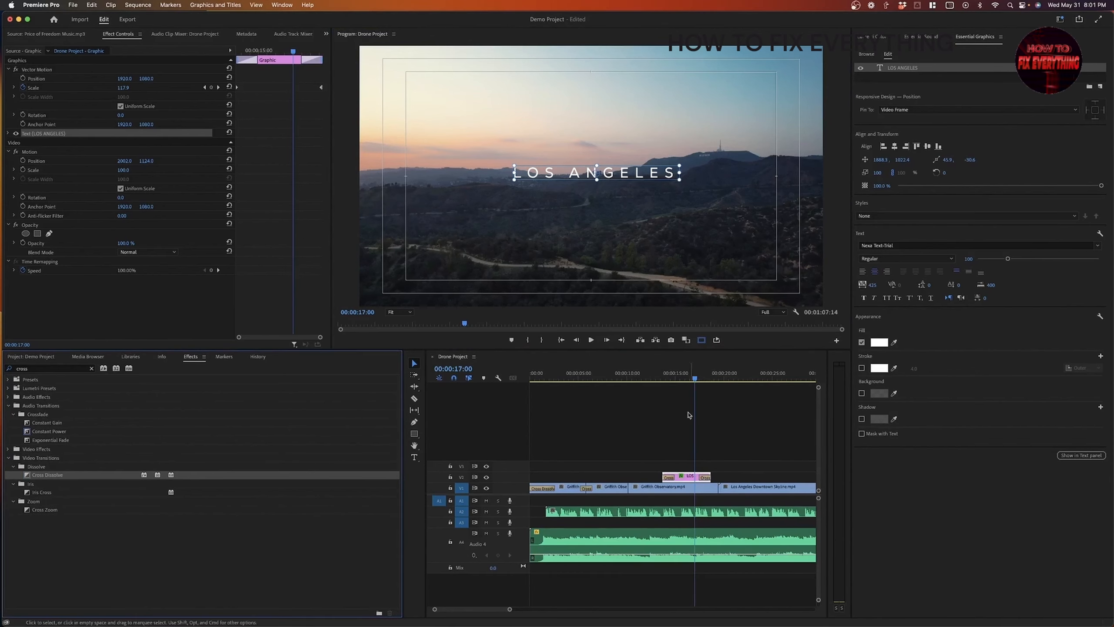
click(658, 376)
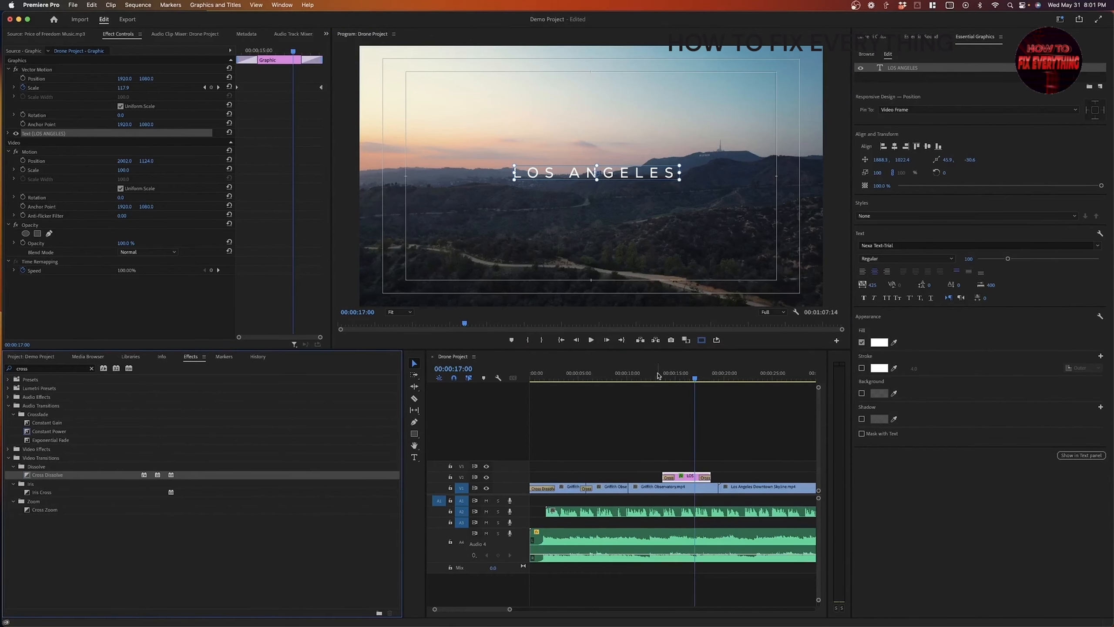
key(space)
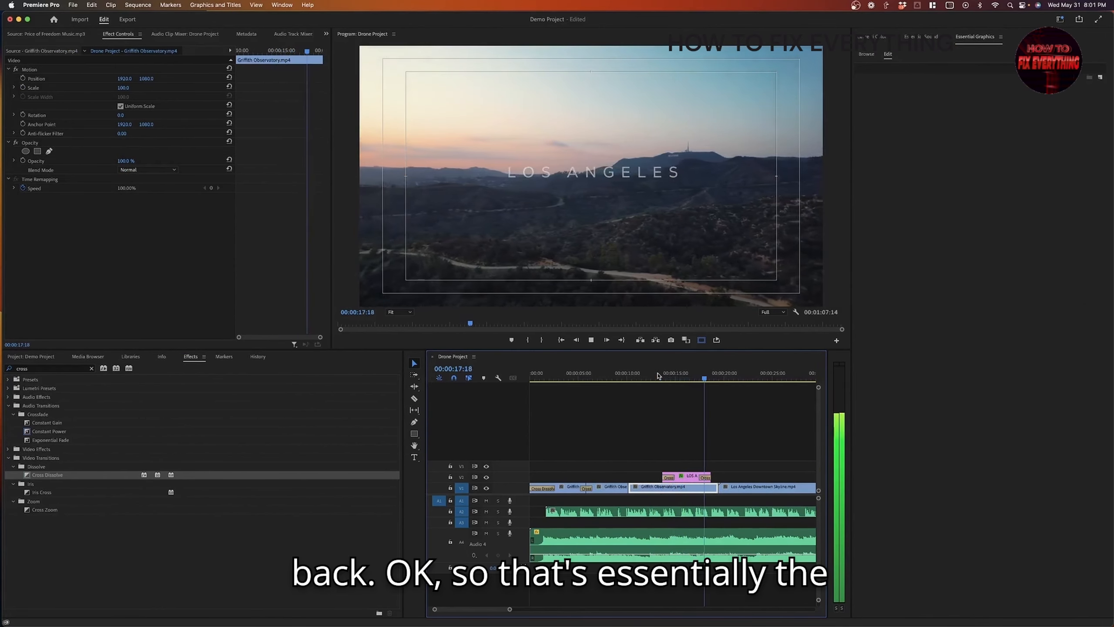
Open the media export settings for the Drone Project sequence.
drag(510, 608, 621, 610)
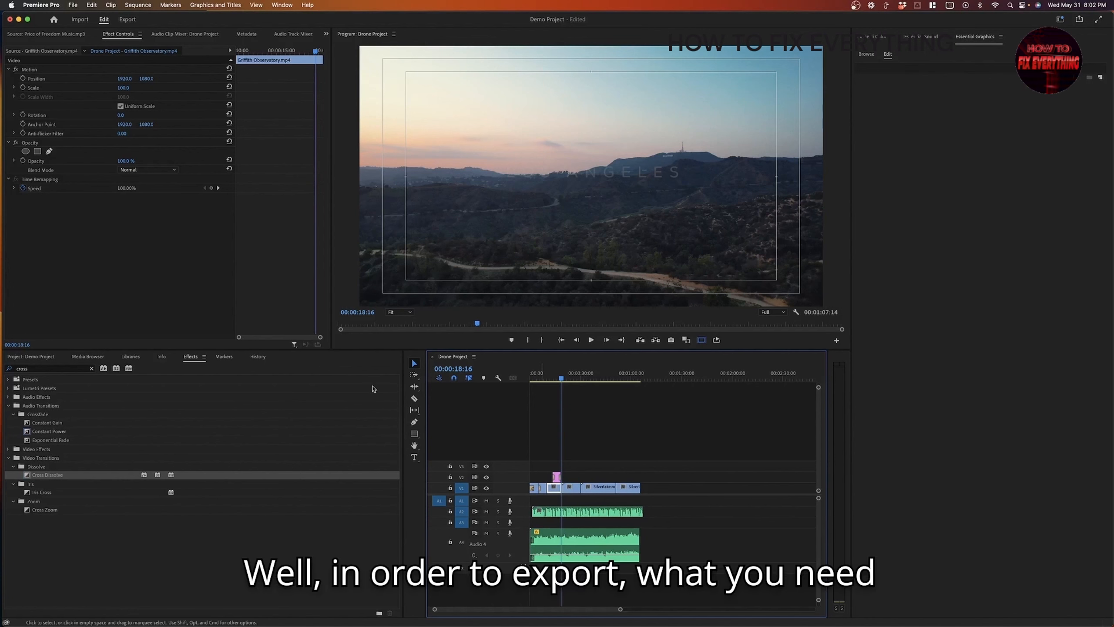
click(73, 5)
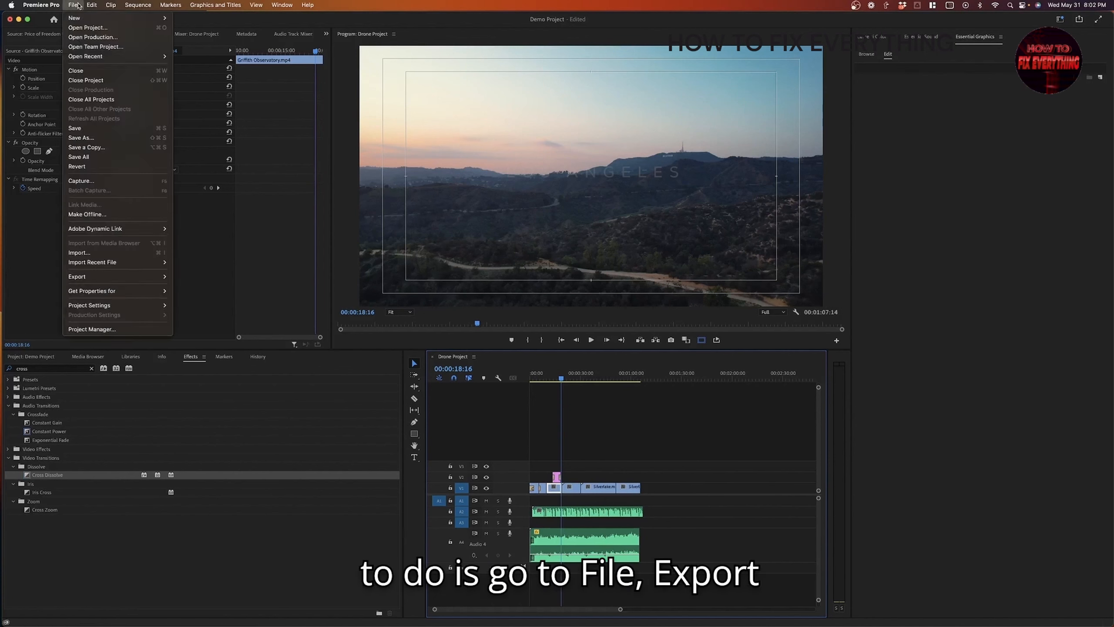
mouse_move(132, 276)
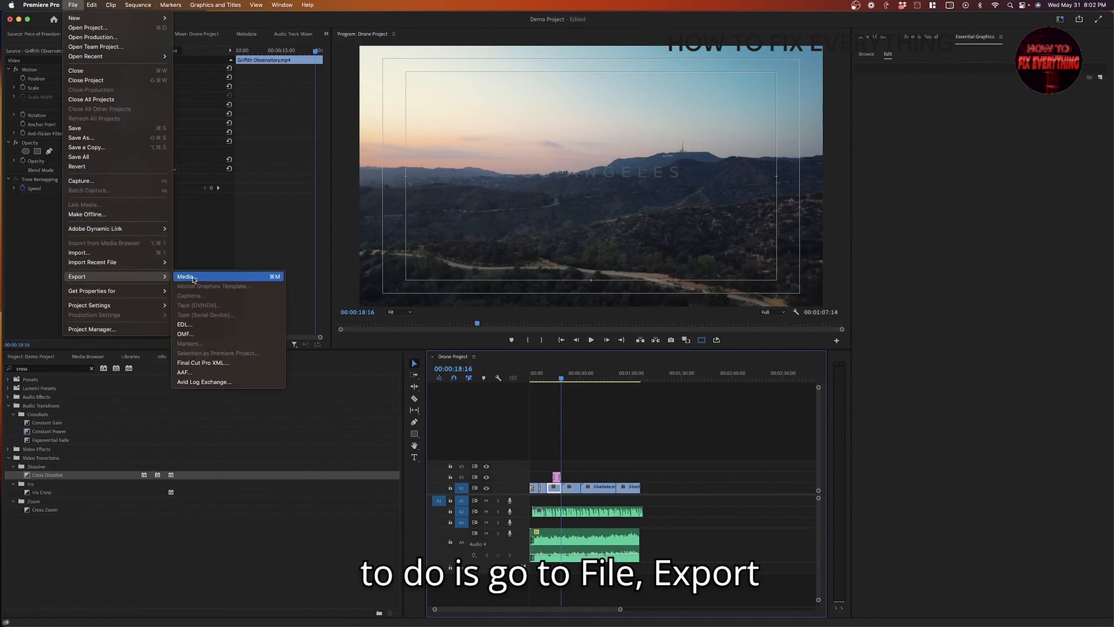
click(197, 278)
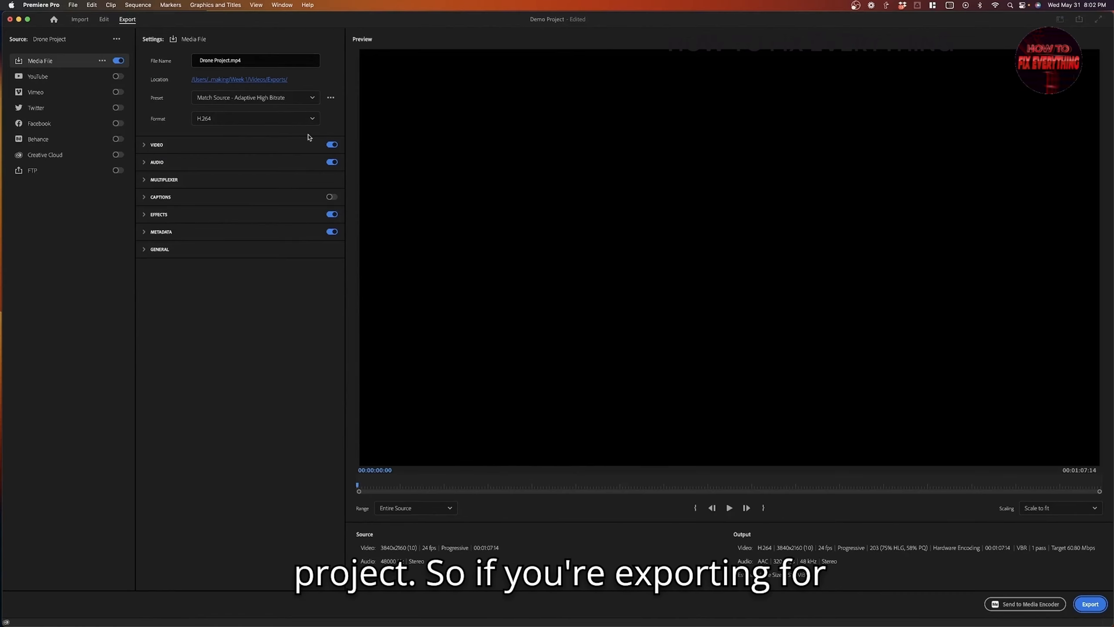
Examine the available export formats, including the less compressed video and audio-only ones, keeping H.264 as the format.
click(244, 118)
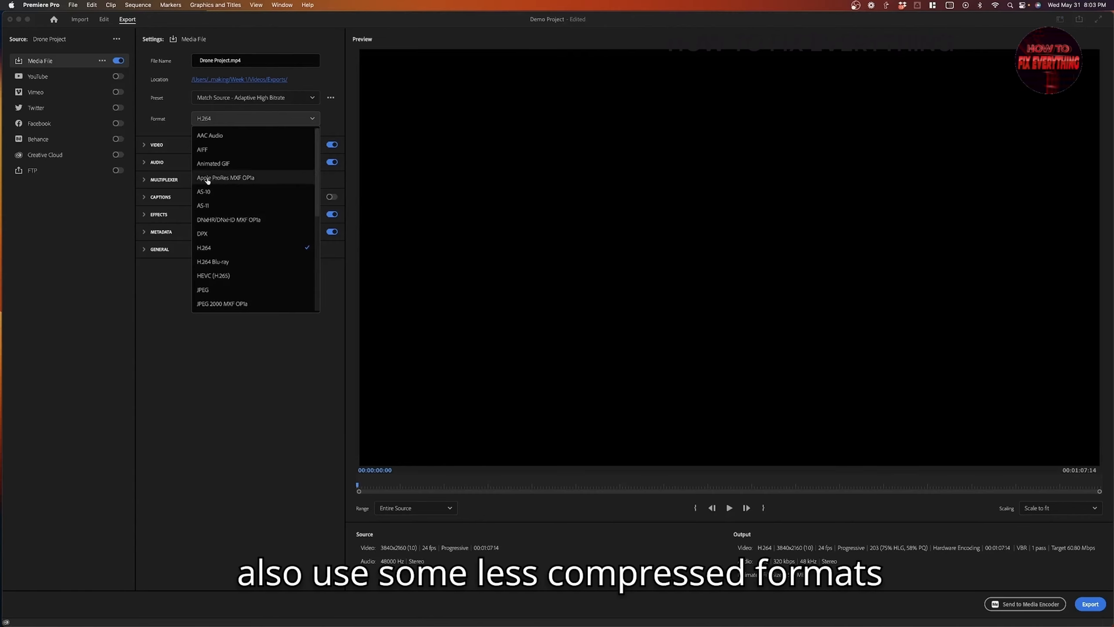
scroll(248, 182, down, 5)
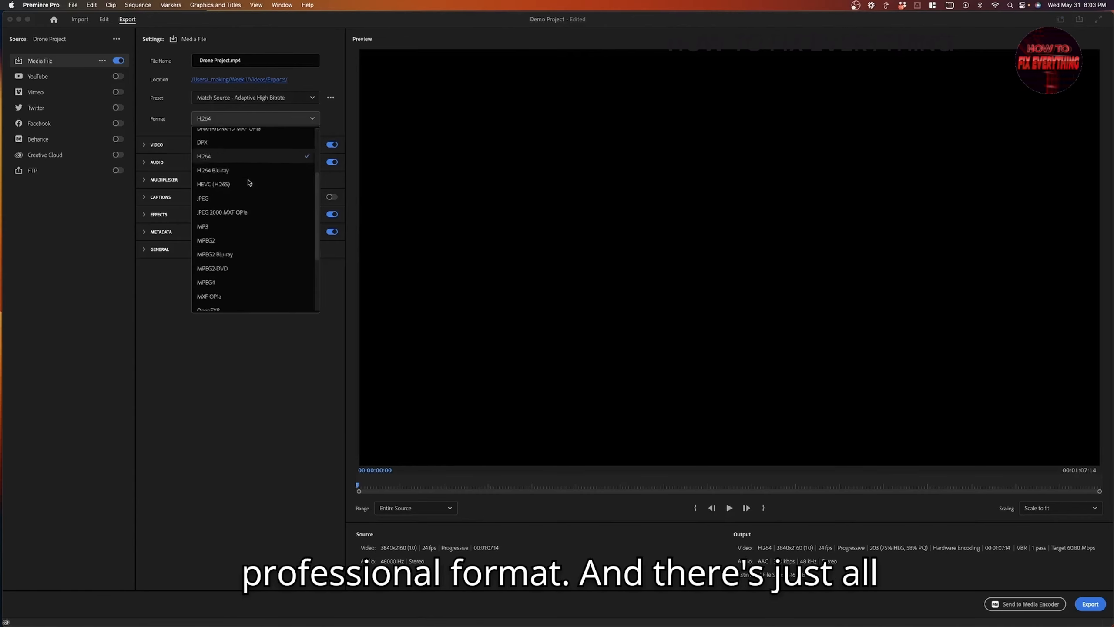
scroll(248, 182, up, 3)
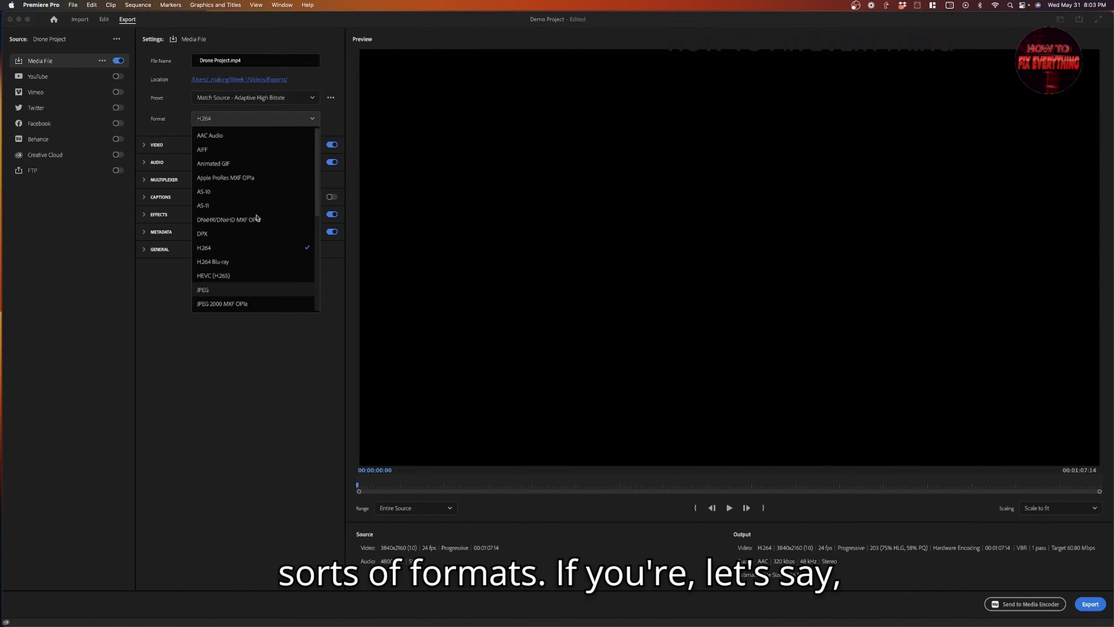
scroll(253, 186, down, 5)
scroll(263, 188, up, 3)
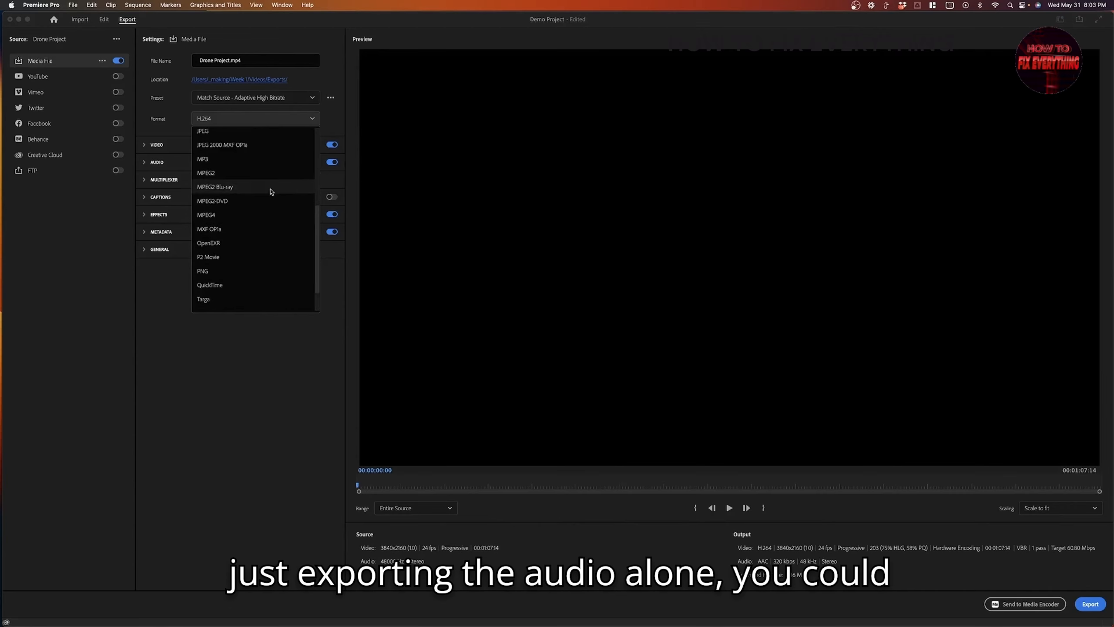
scroll(232, 167, down, 3)
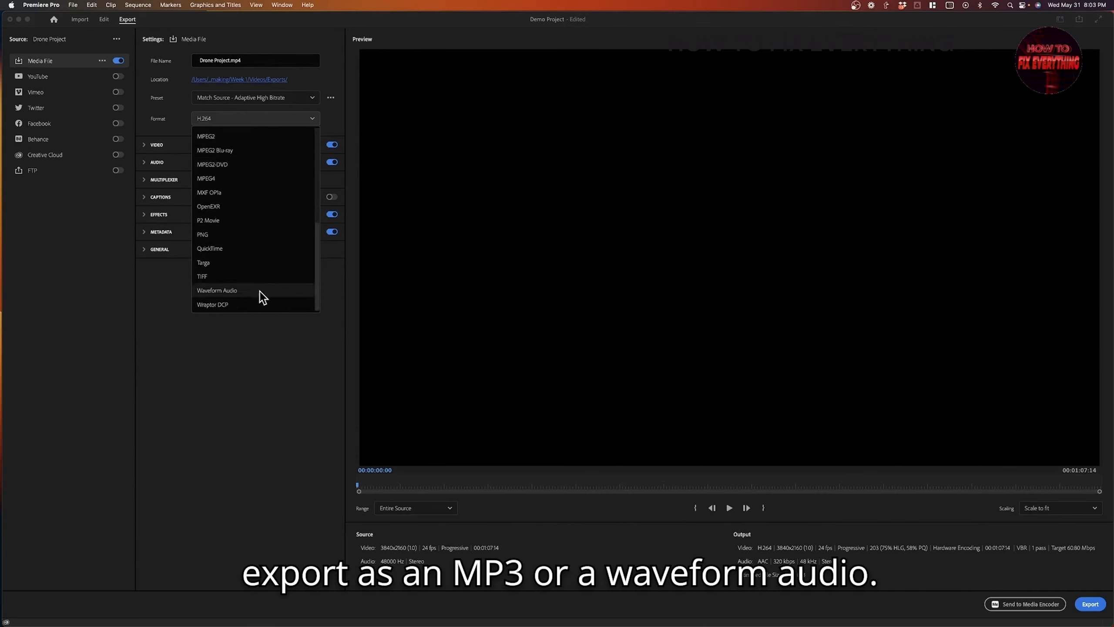
scroll(256, 269, up, 10)
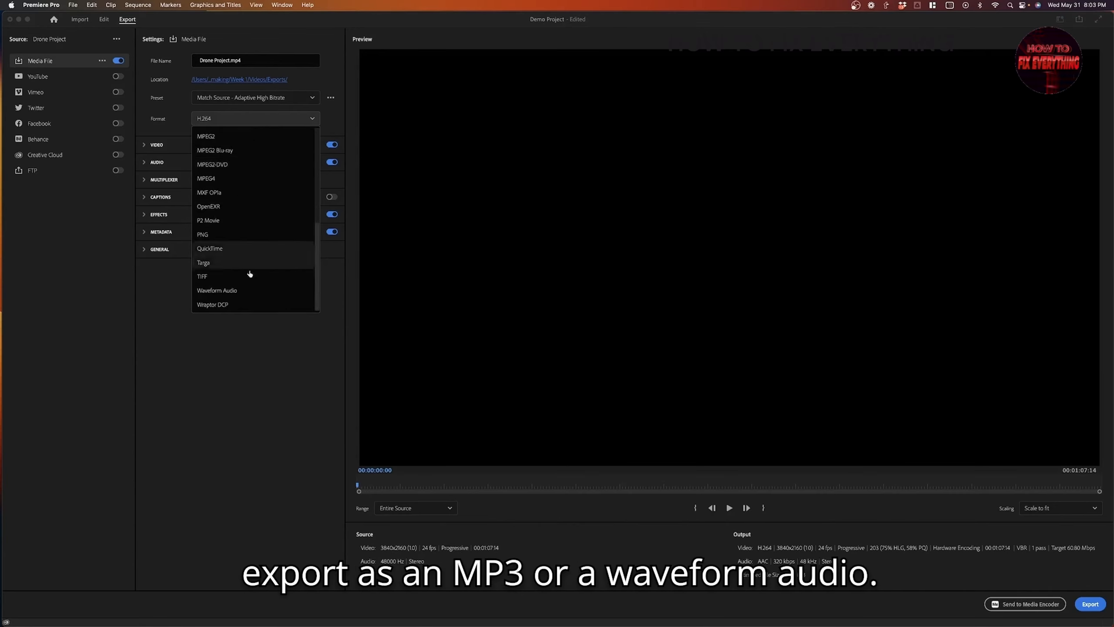
click(272, 371)
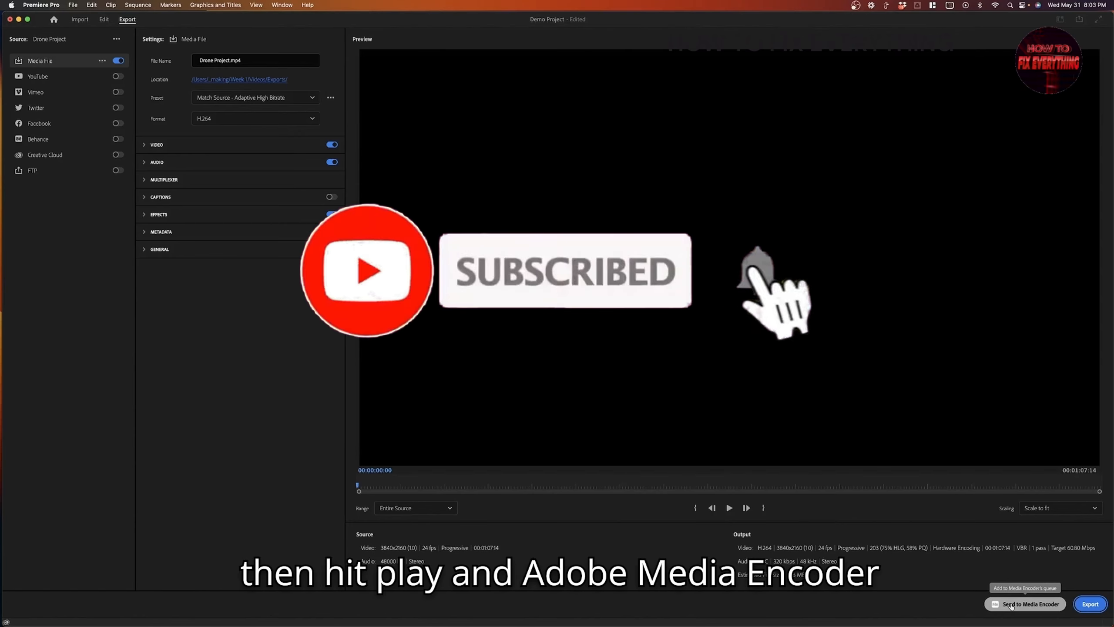
Turn off source matching for the export's frame size and set it to Full HD (1920 x 1080).
click(144, 145)
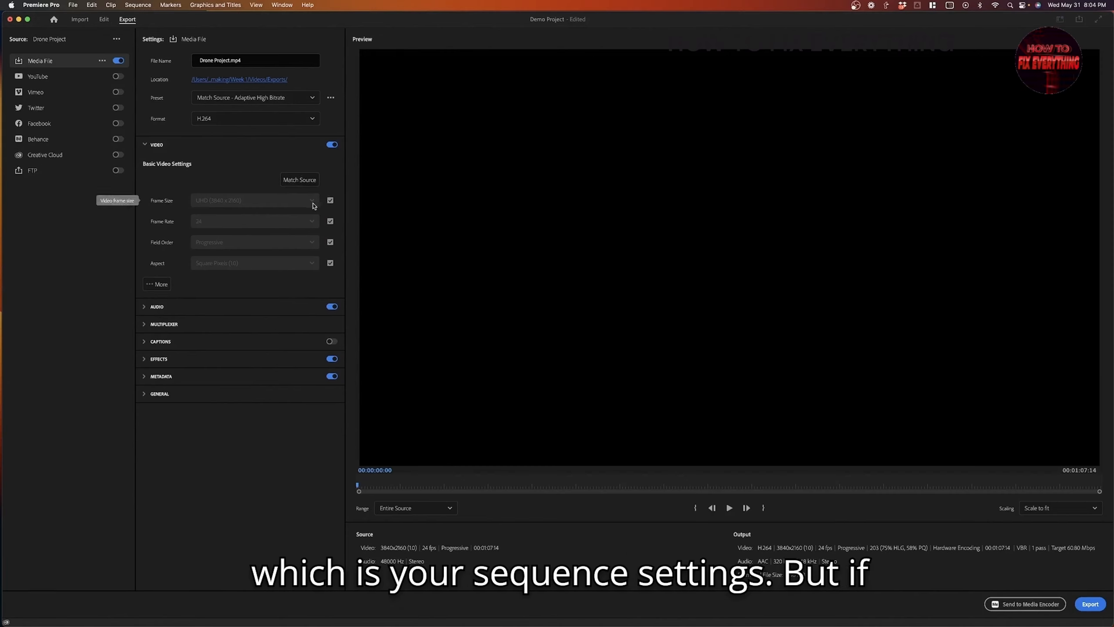
click(330, 200)
click(289, 203)
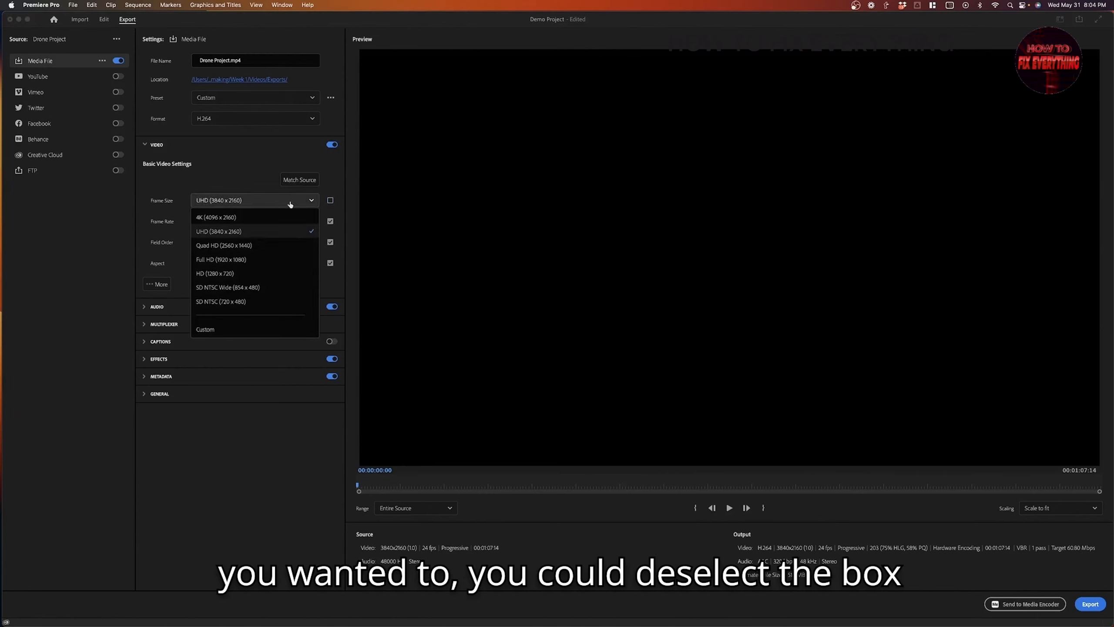
click(256, 261)
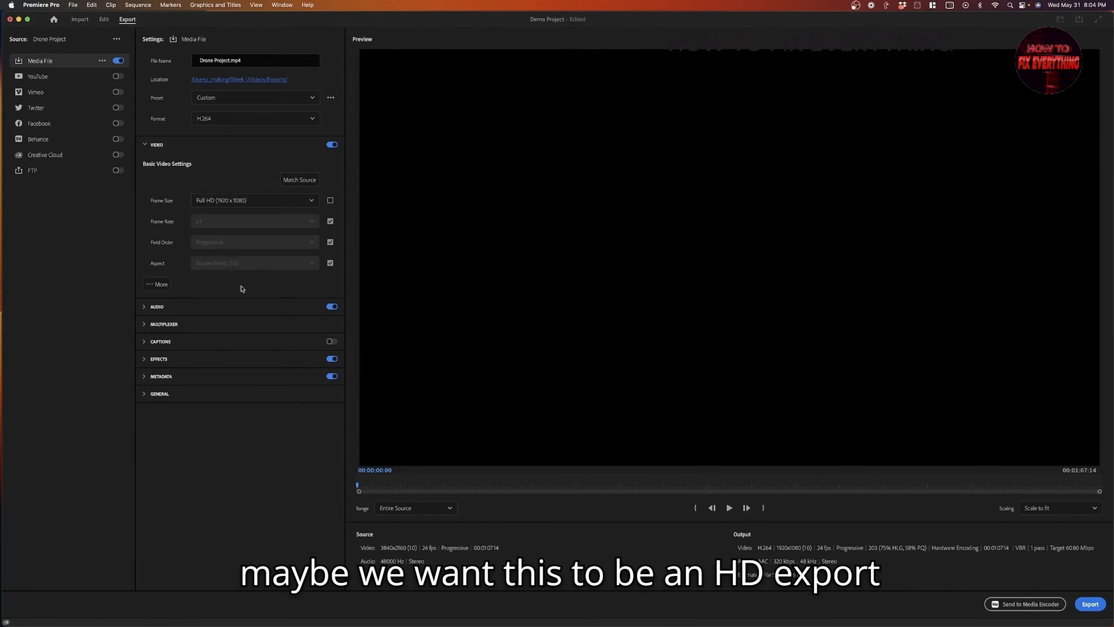